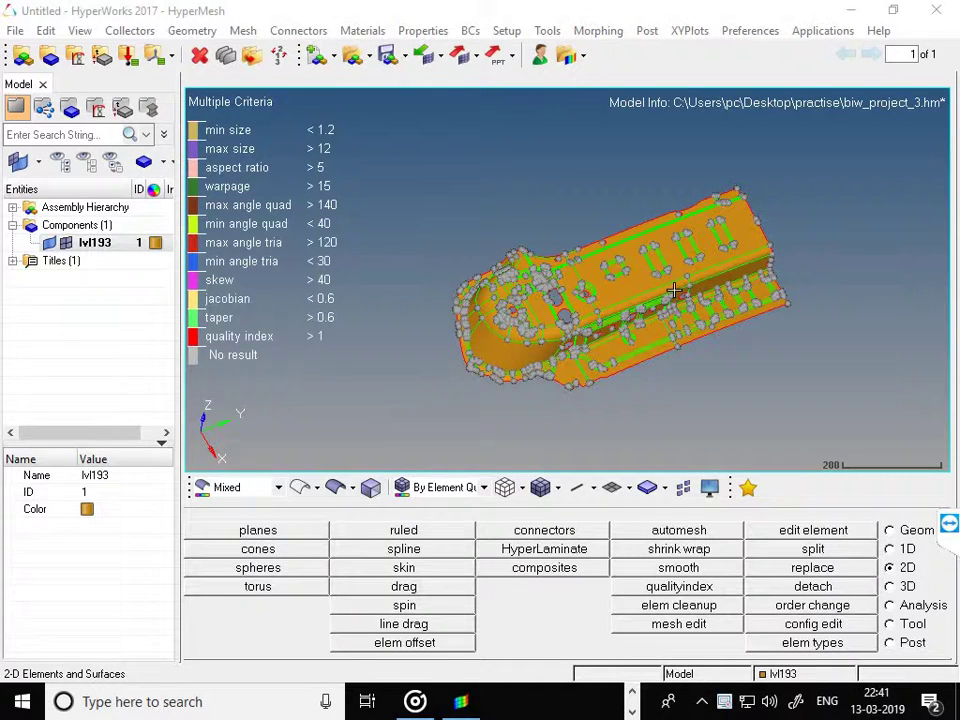
- Examine the overall shape of the lvl193 panel, including its rounded end, holes, embossed recesses and flanges
left_click_drag(591, 323, 568, 342, "ctrl")
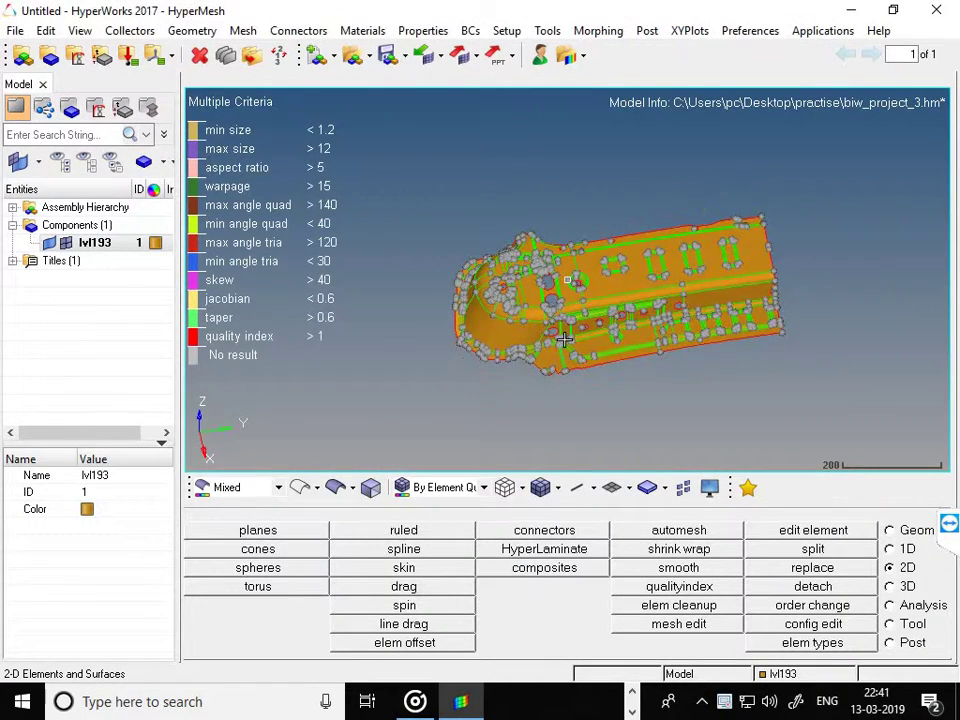
scroll(568, 342, "down", 4, "ctrl")
scroll(568, 342, "up", 3, "ctrl")
scroll(549, 358, "up", 5, "ctrl")
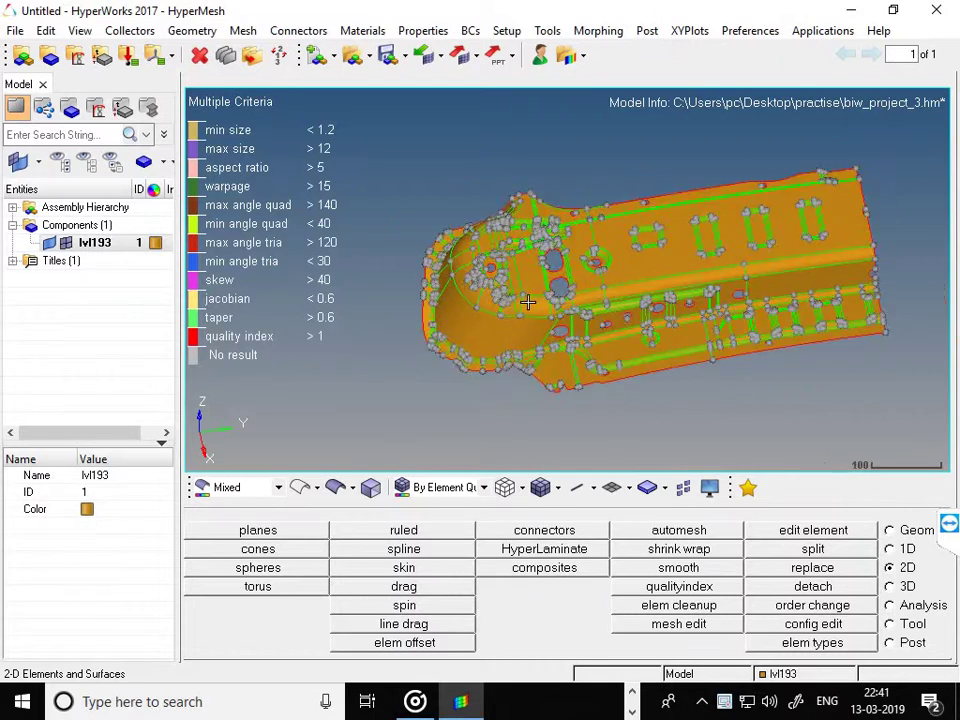
scroll(525, 330, "down", 3, "ctrl")
scroll(525, 330, "down", 1, "ctrl")
left_click_drag(591, 332, 601, 335, "ctrl")
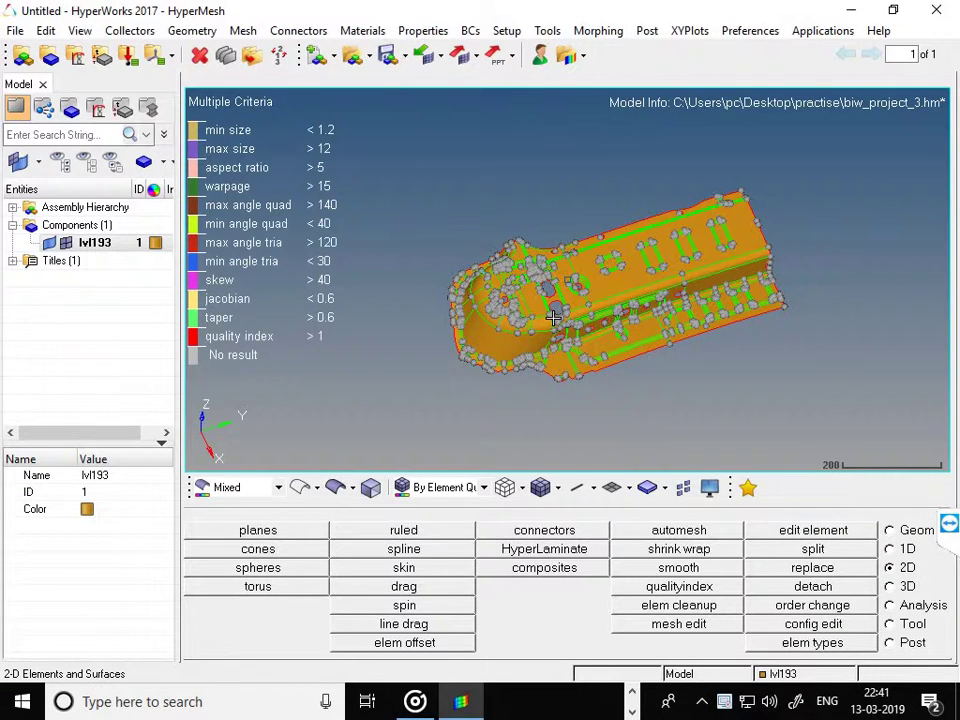
scroll(530, 322, "up", 4)
scroll(514, 315, "down", 4)
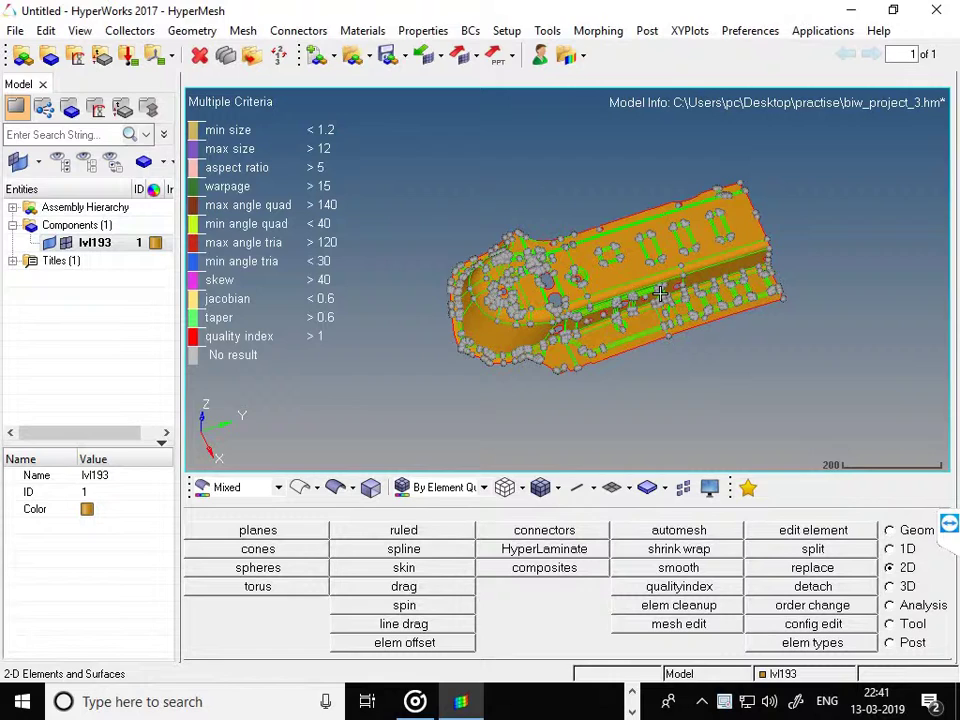
scroll(621, 346, "up", 3)
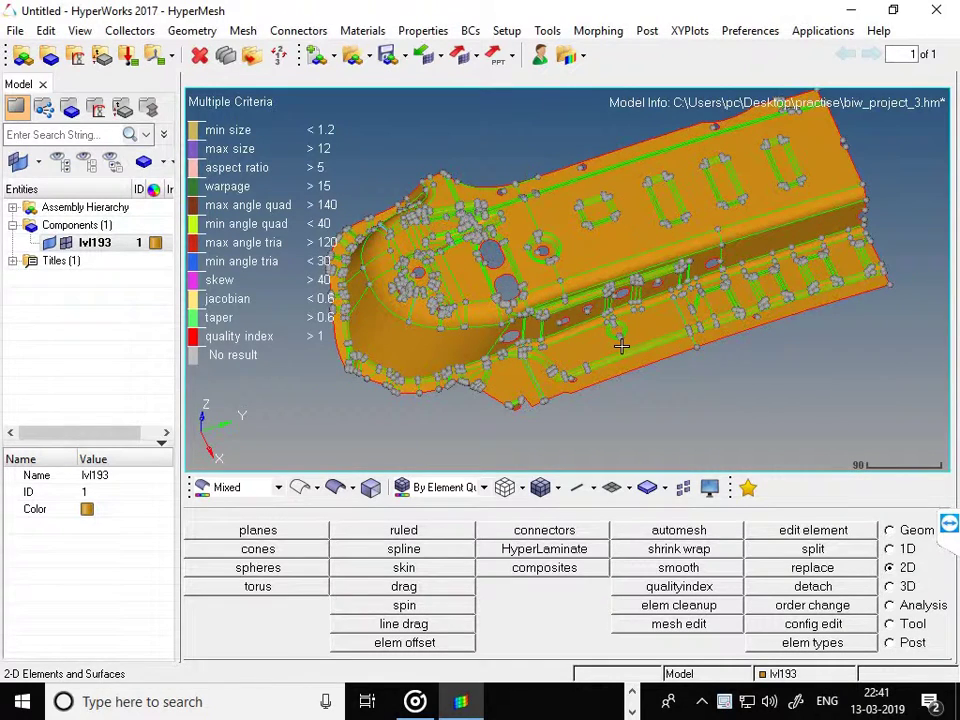
scroll(560, 320, "up", 1)
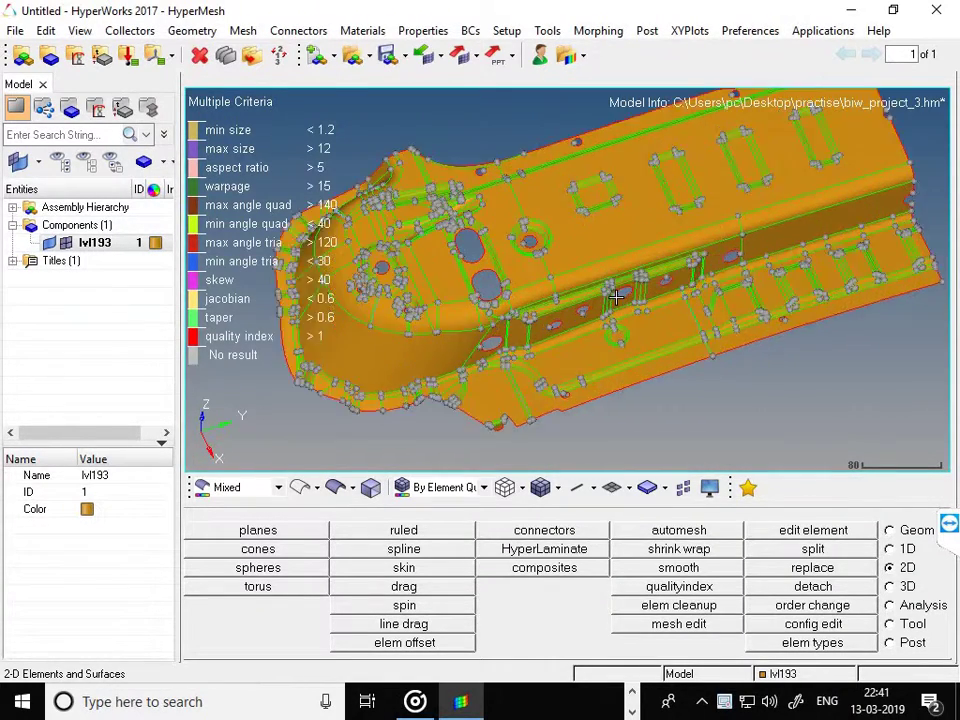
scroll(498, 297, "down", 4)
left_click_drag(498, 297, 499, 315, "ctrl")
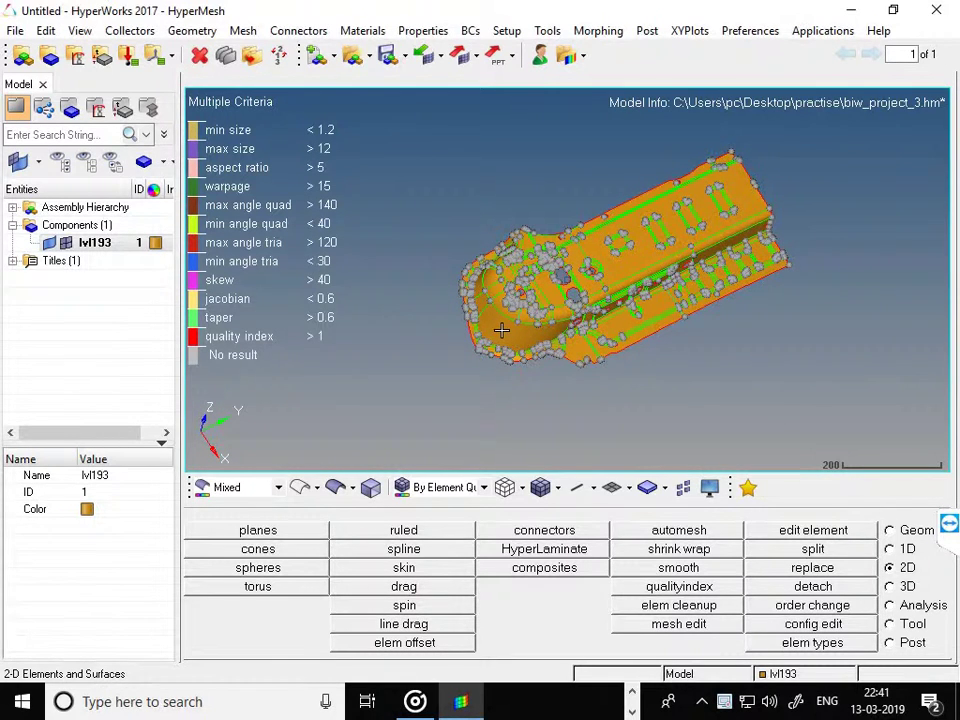
- Open Quick Geometry Edit and examine the surface edges and fixed points around the panel's rounded end
key("F11")
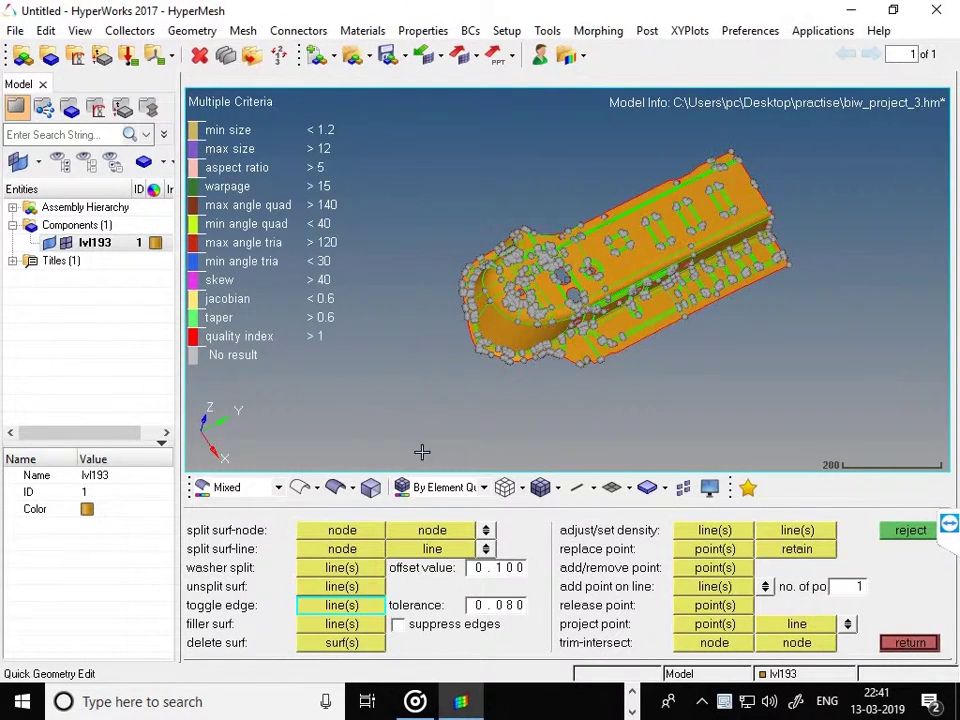
scroll(557, 366, "up", 4, "ctrl")
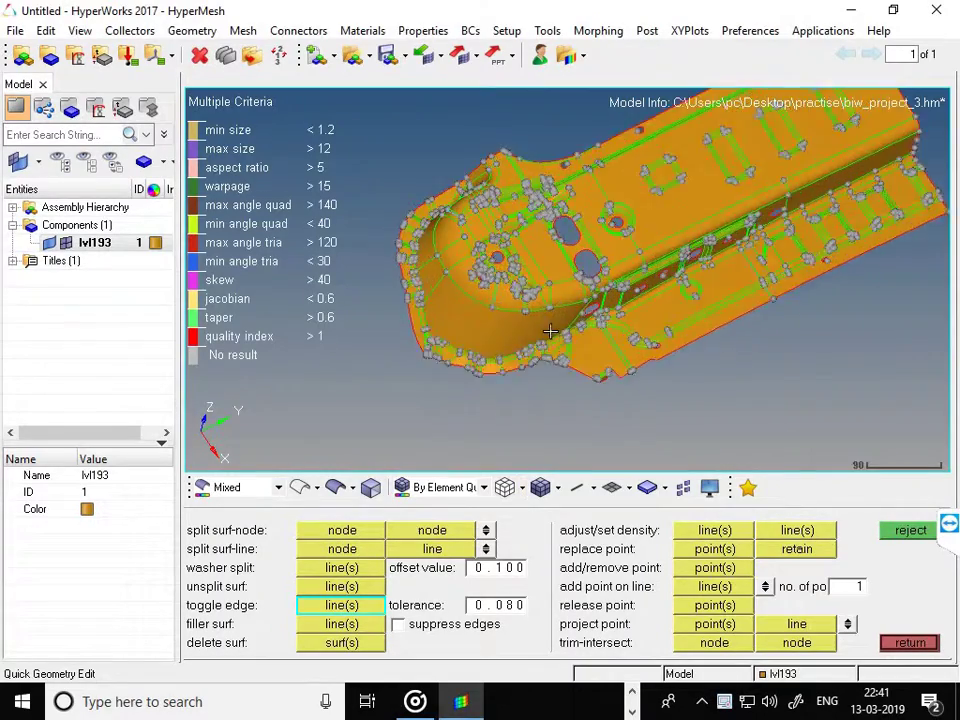
scroll(560, 368, "down", 3, "ctrl")
left_click_drag(561, 369, 504, 373, "ctrl")
scroll(505, 345, "up", 3)
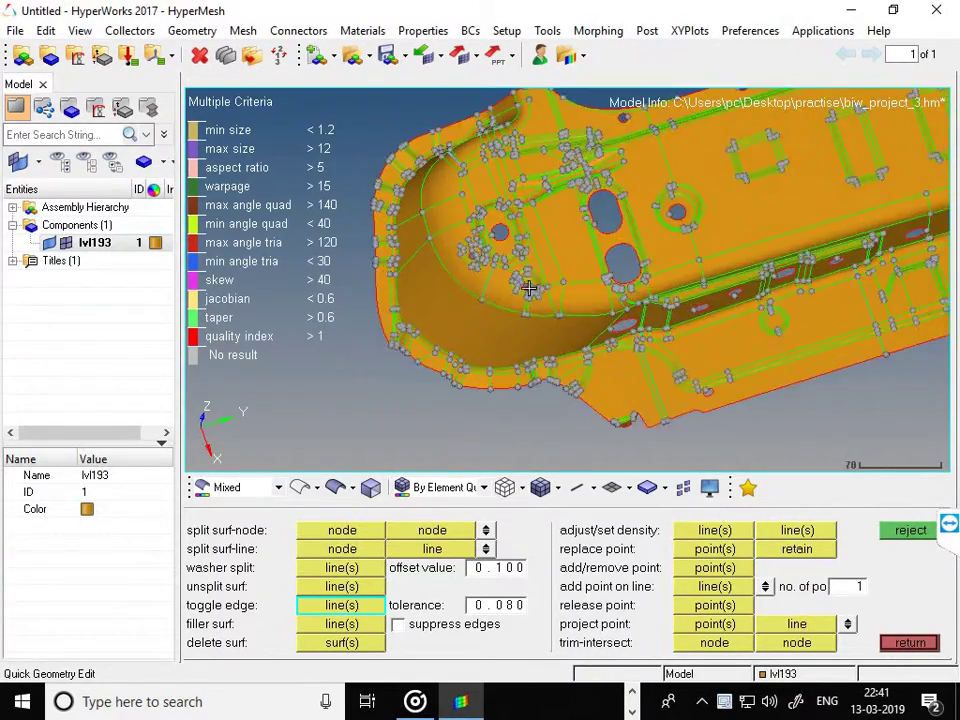
scroll(491, 272, "down", 2)
scroll(491, 272, "down", 1)
scroll(495, 370, "up", 2)
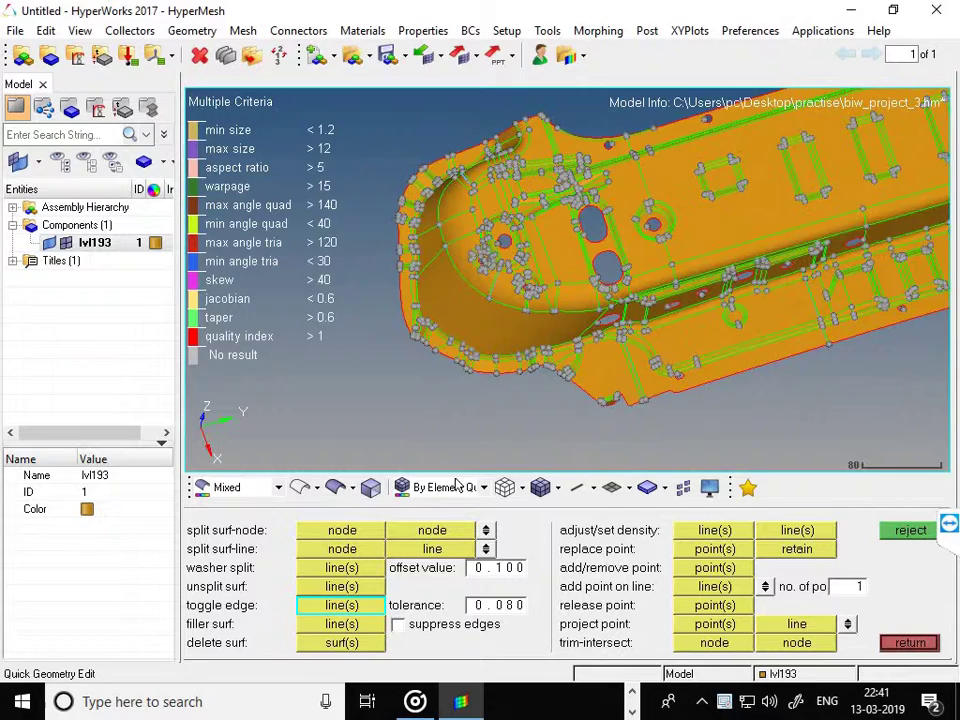
scroll(516, 370, "down", 2)
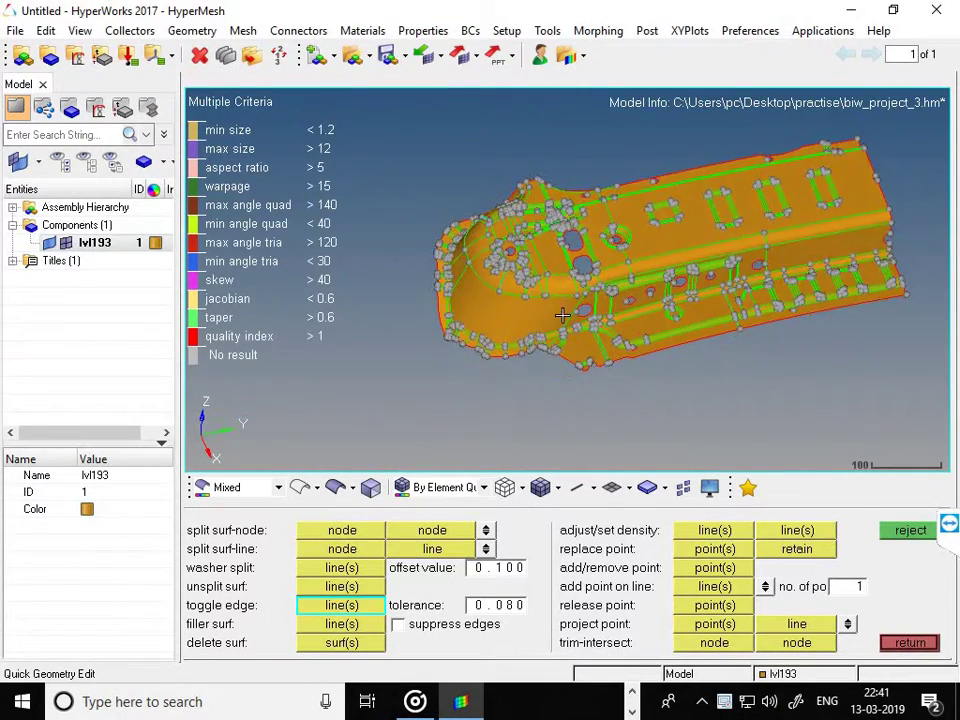
scroll(561, 317, "down", 2)
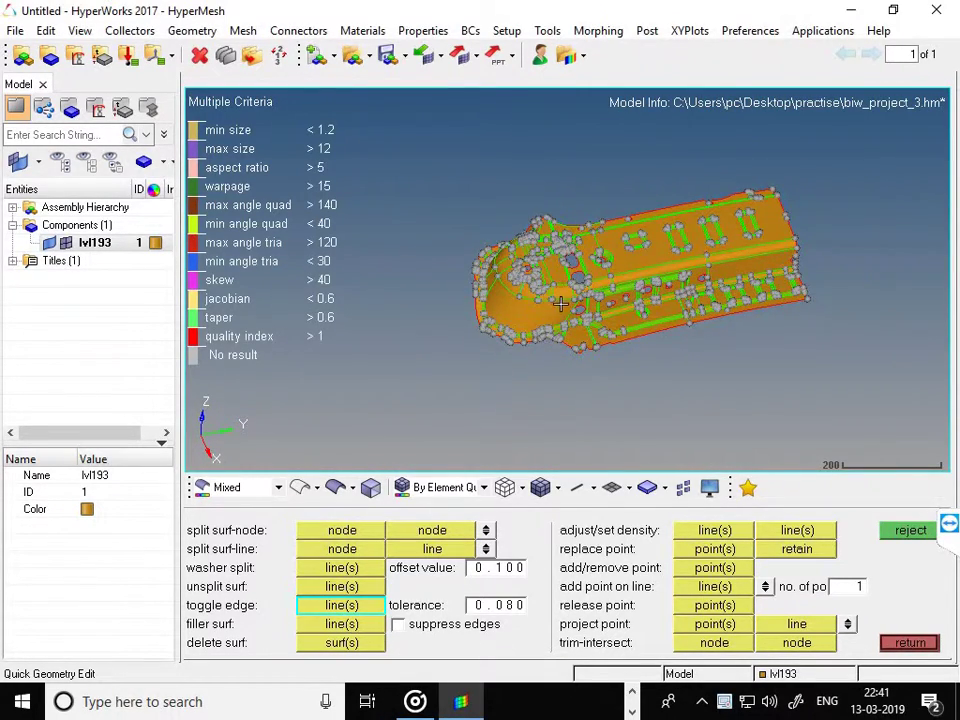
- Examine the edge lines around the slotted holes, the long bend radius, the side-wall holes and the upper rectangular recesses
scroll(561, 305, "up", 5)
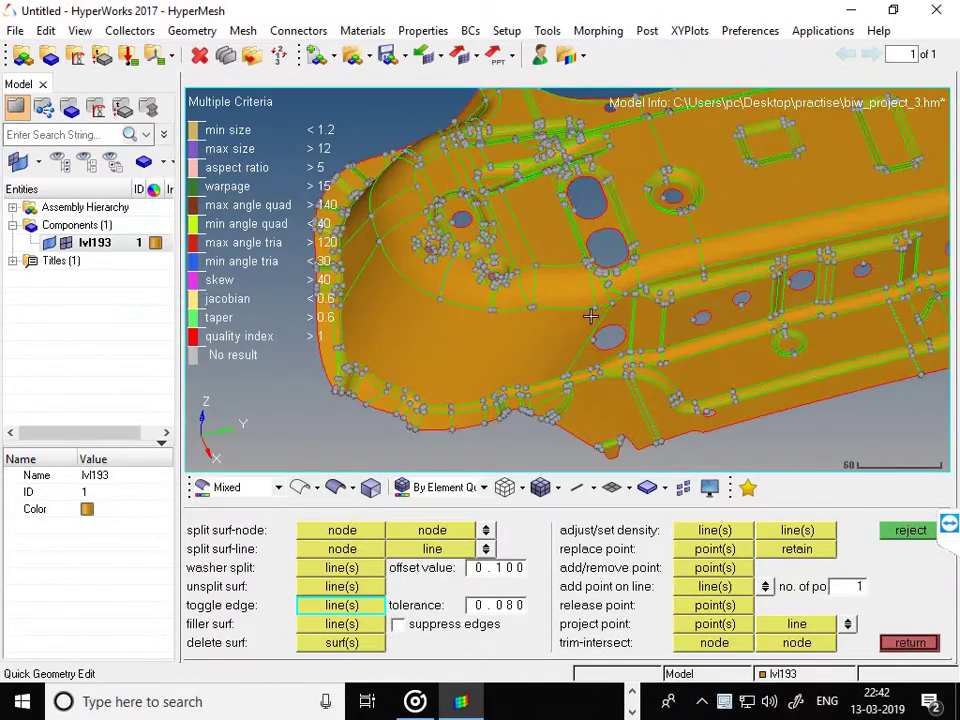
scroll(590, 316, "down", 4)
scroll(615, 255, "up", 6)
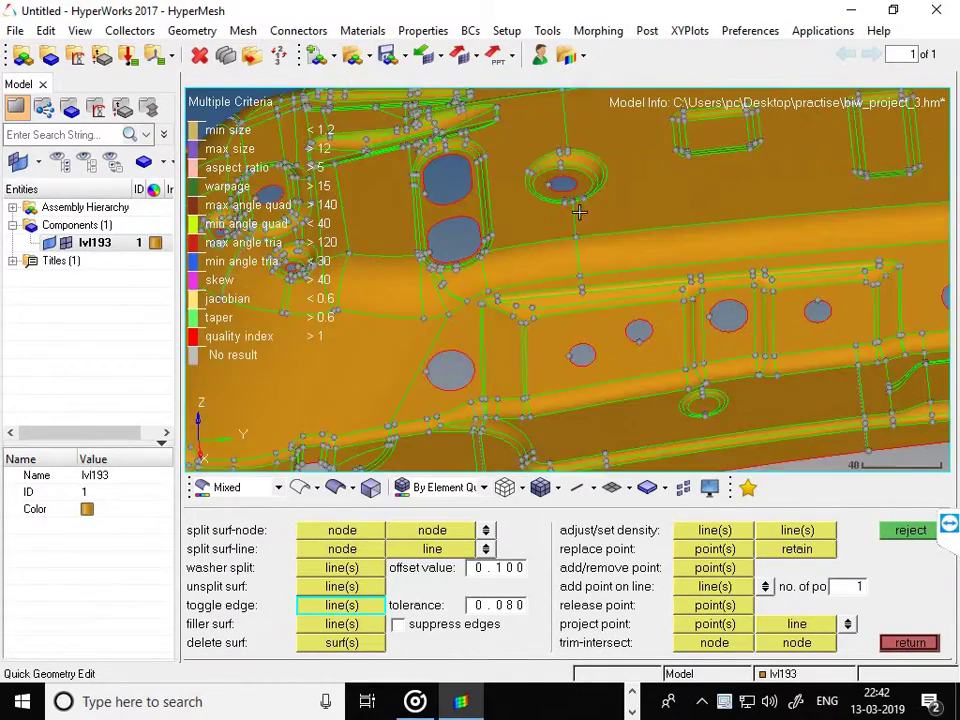
scroll(577, 367, "up", 1)
scroll(587, 311, "down", 2)
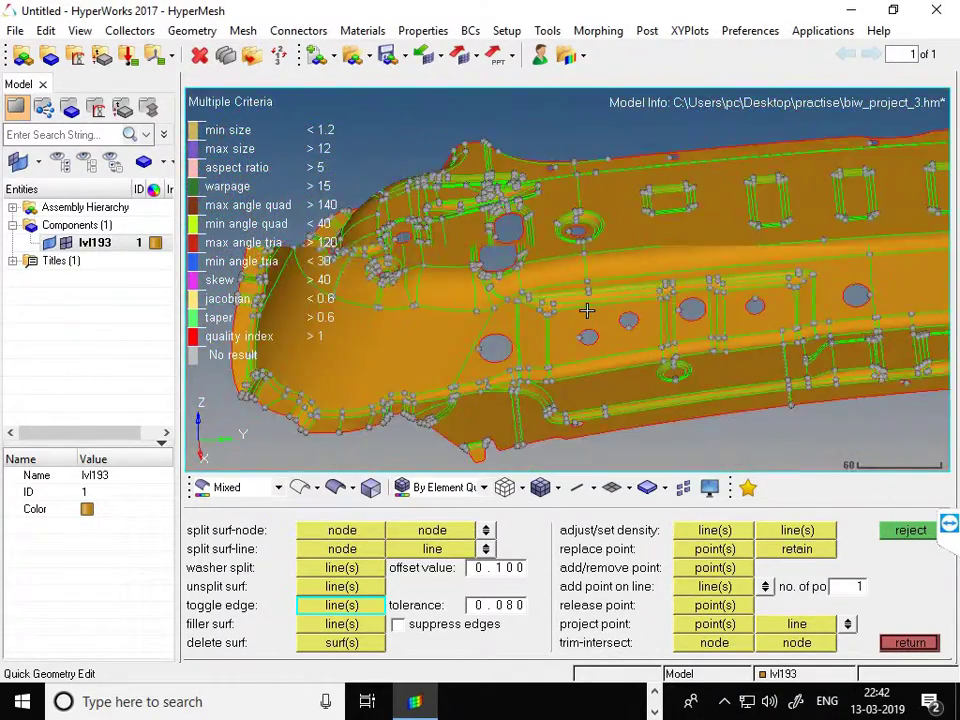
scroll(568, 258, "up", 4)
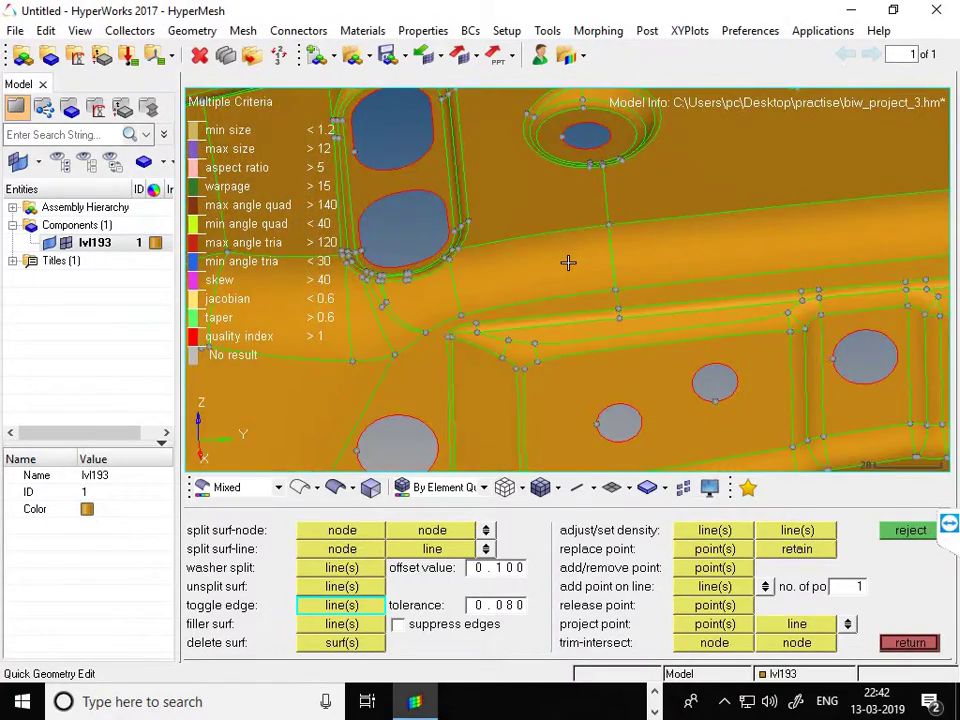
scroll(568, 262, "down", 3)
scroll(498, 259, "up", 2)
scroll(577, 275, "down", 3)
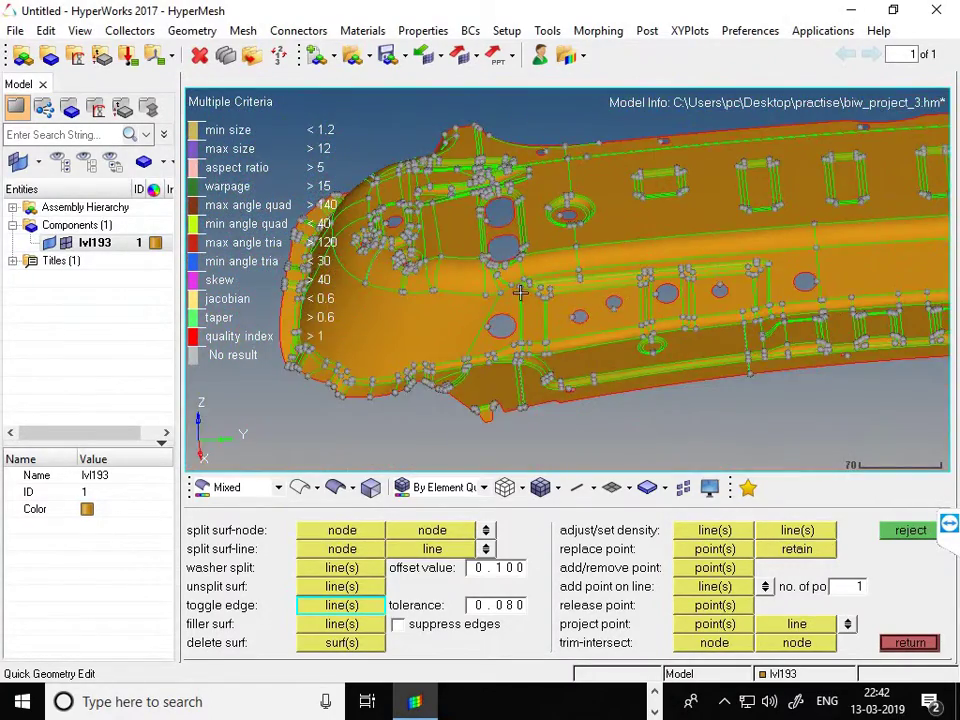
scroll(577, 275, "up", 1)
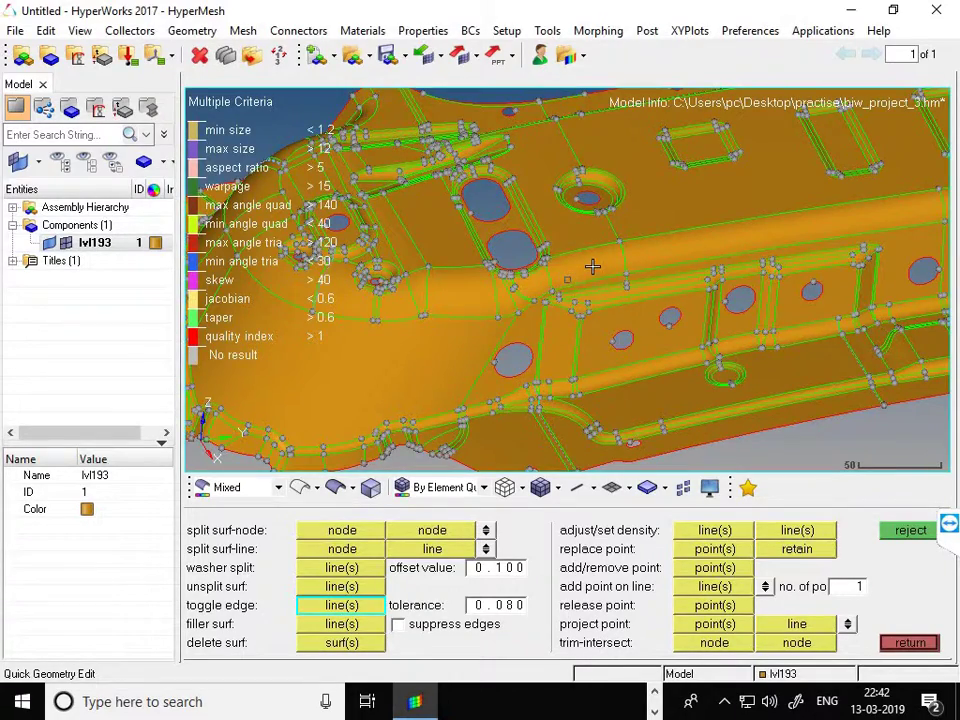
scroll(572, 279, "down", 4)
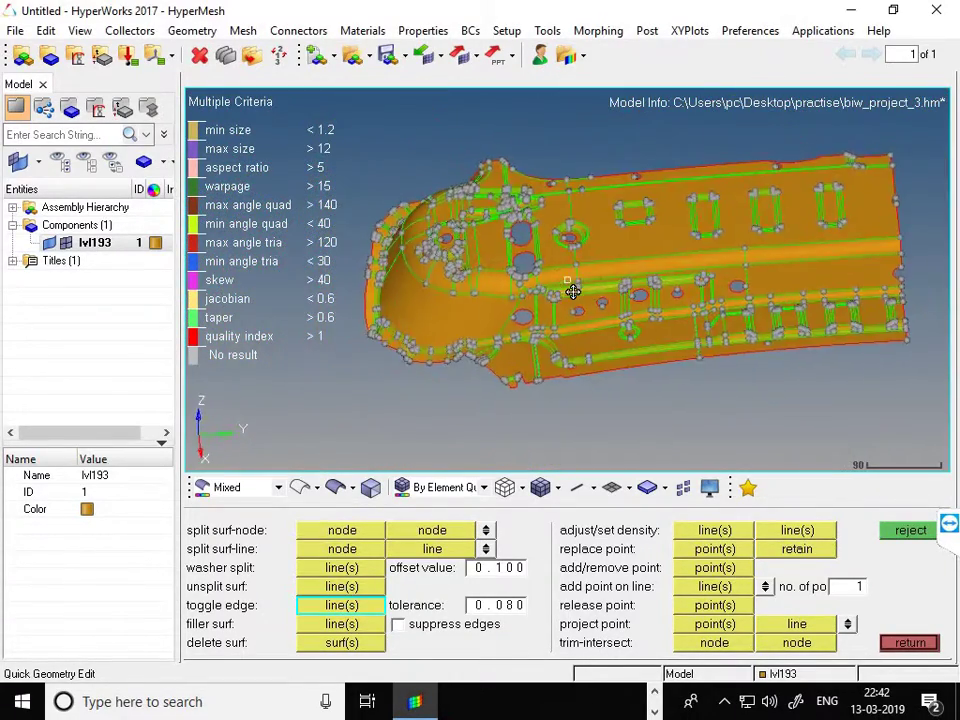
left_click_drag(572, 291, 638, 255, "ctrl")
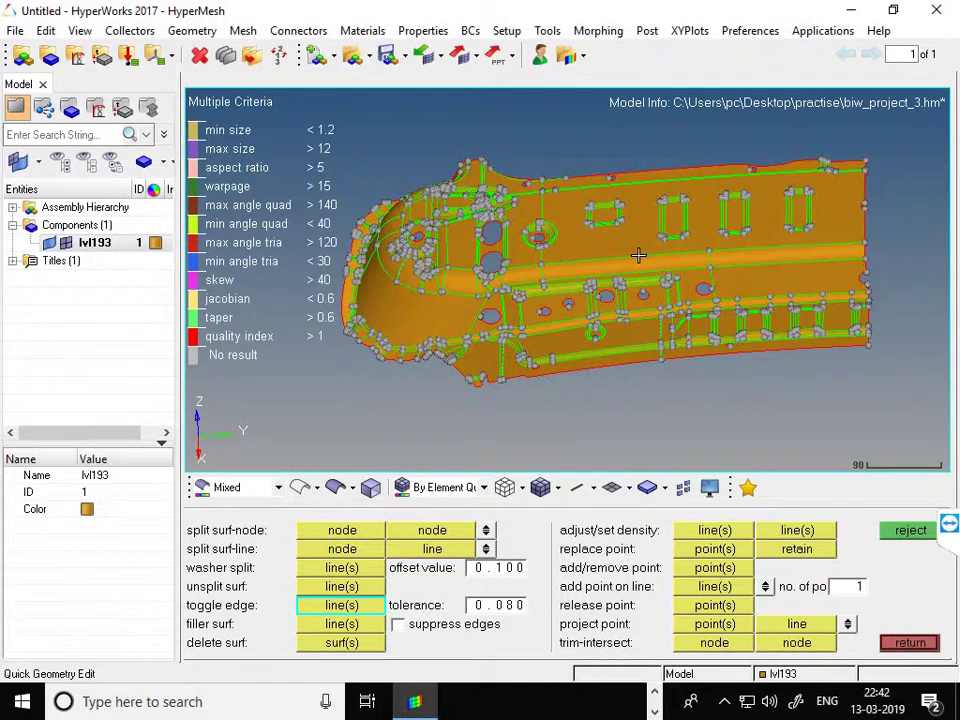
scroll(654, 245, "up", 1)
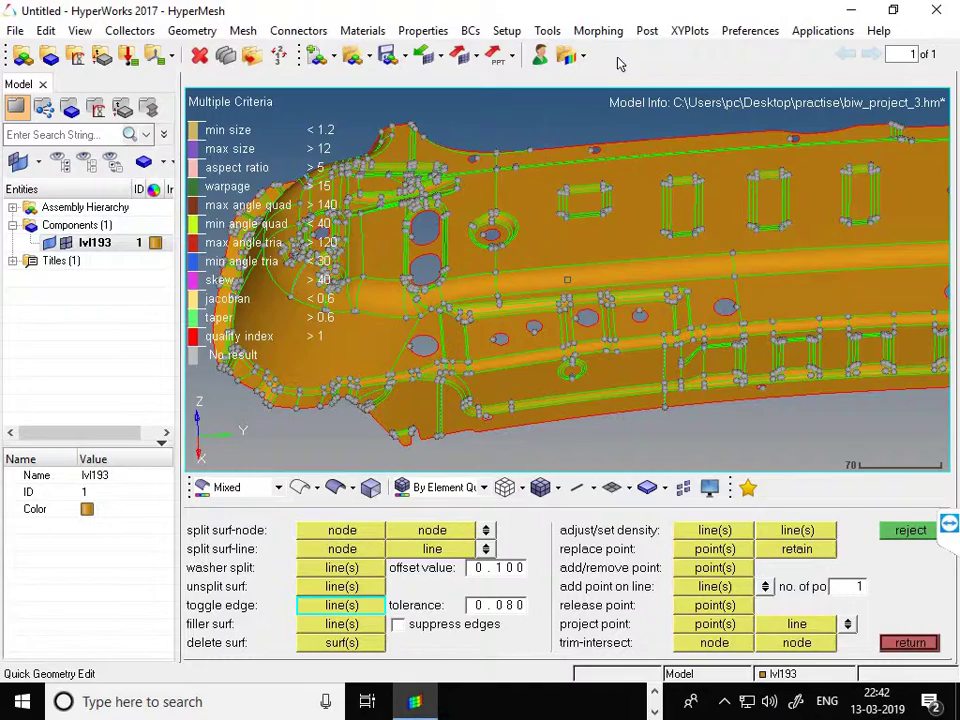
scroll(630, 203, "up", 4)
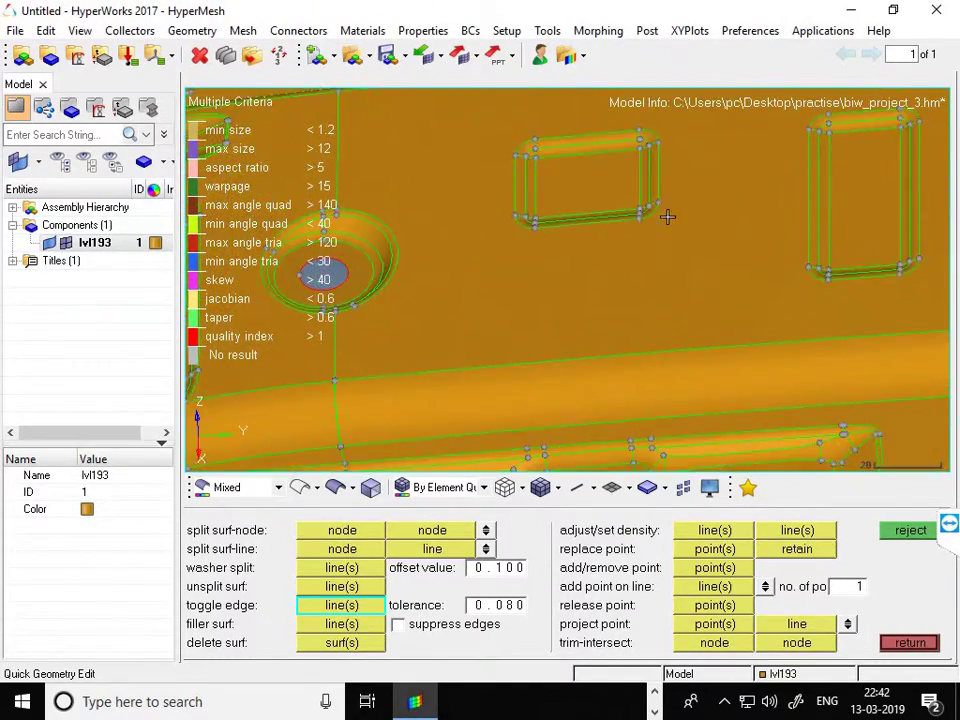
scroll(623, 270, "down", 2)
scroll(624, 274, "down", 4, "ctrl")
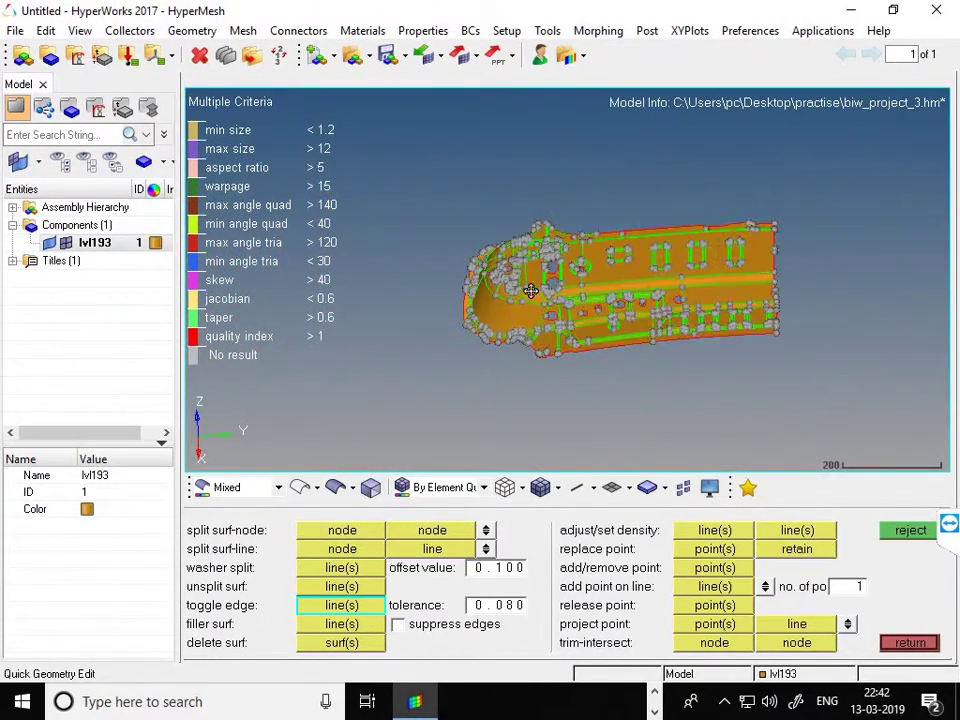
- Examine the panel's side wall and lower flange for densely spaced edges and points
mouse_move(531, 291)
left_mouse_down("ctrl")
mouse_move(551, 313)
mouse_move(528, 294)
mouse_move(541, 274)
left_mouse_up("ctrl")
scroll(510, 285, "up", 2, "ctrl")
scroll(502, 277, "up", 2, "ctrl")
scroll(503, 285, "down", 4, "ctrl")
scroll(552, 286, "up", 4, "ctrl")
scroll(677, 315, "down", 2, "ctrl")
scroll(681, 317, "up", 4, "ctrl")
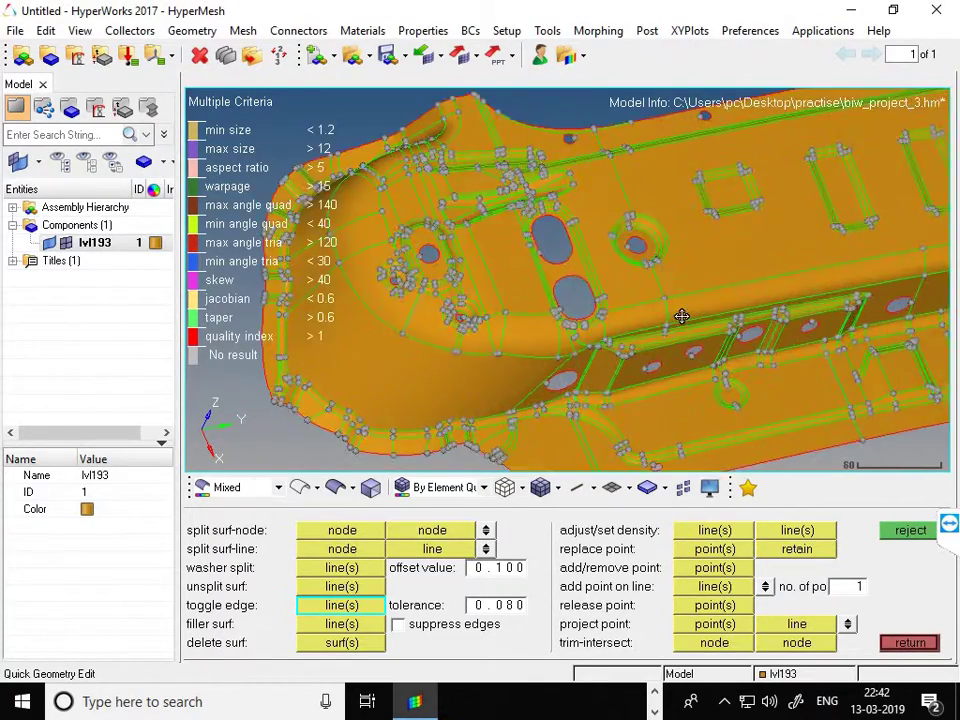
left_click_drag(640, 315, 568, 291, "ctrl")
scroll(746, 289, "up", 2, "ctrl")
scroll(743, 298, "down", 3, "ctrl")
scroll(800, 360, "up", 4, "ctrl")
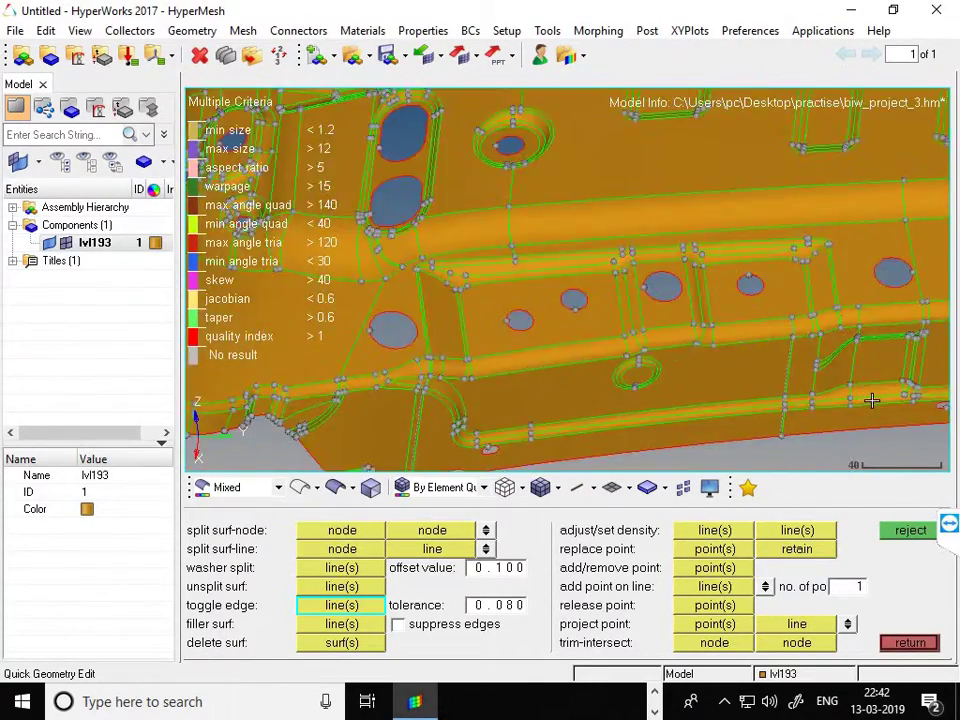
- Inspect the closely spaced parallel edge lines along the S-shaped end of the lower-flange recess
right_click_drag(870, 399, 478, 244, "ctrl")
scroll(625, 341, "up", 2, "ctrl")
scroll(681, 337, "up", 5, "ctrl")
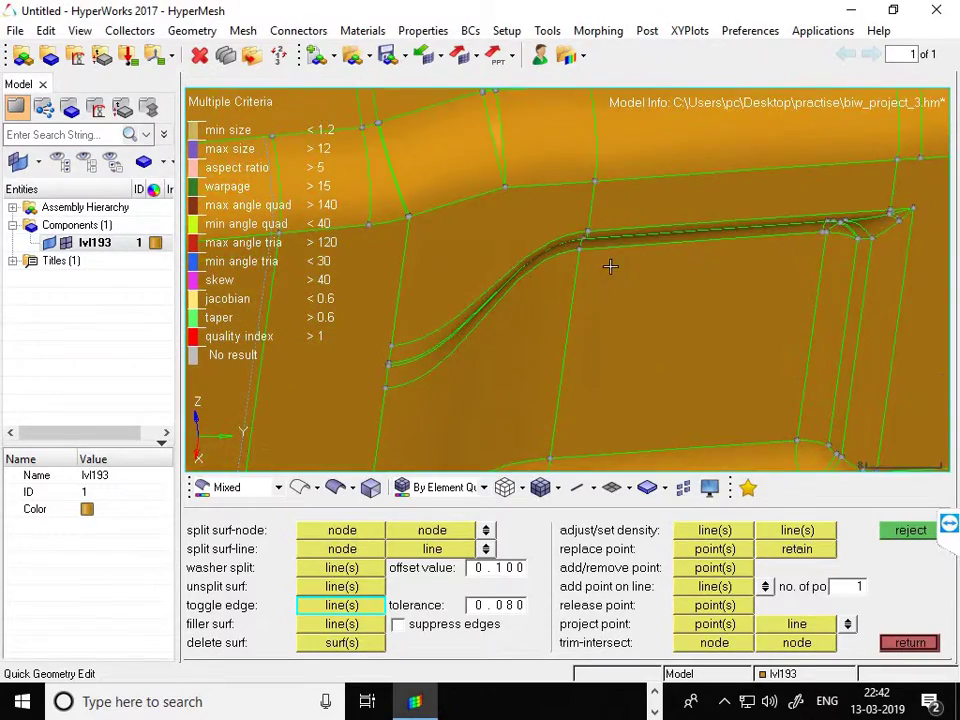
scroll(611, 268, "down", 6, "ctrl")
scroll(623, 268, "up", 6)
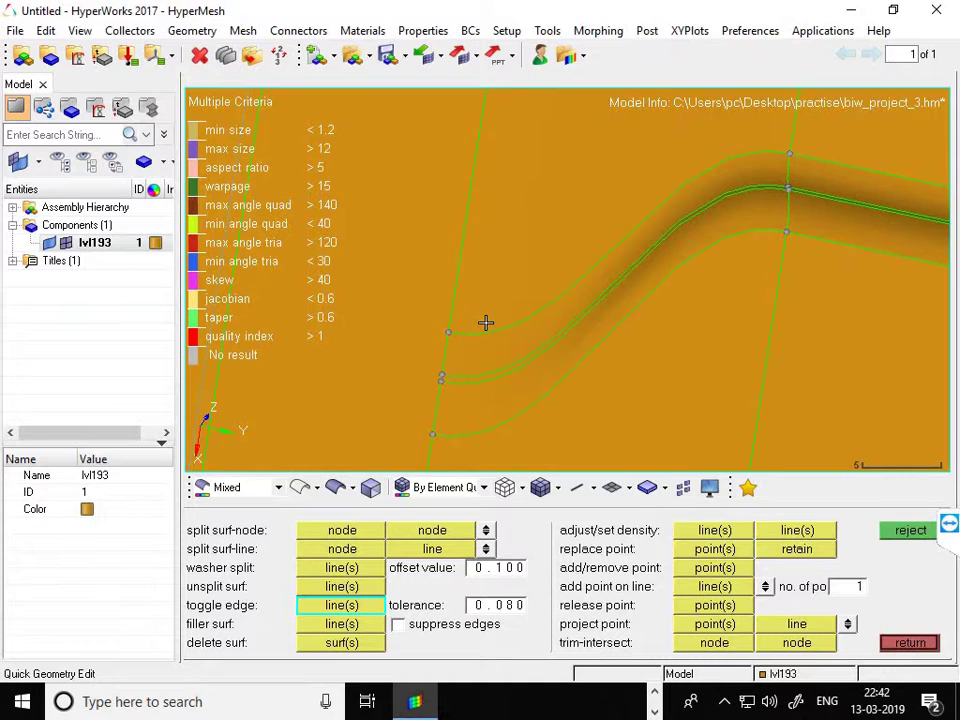
scroll(487, 322, "down", 3, "ctrl")
scroll(632, 303, "up", 3, "ctrl")
scroll(652, 186, "up", 2, "ctrl")
scroll(690, 186, "down", 1, "ctrl")
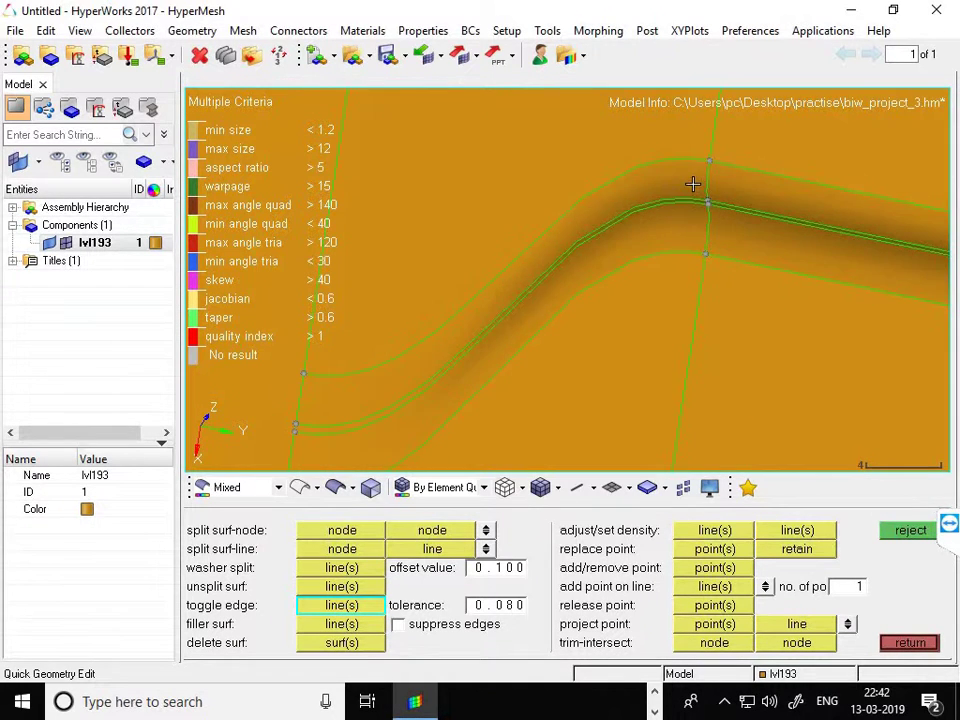
scroll(476, 325, "up", 4)
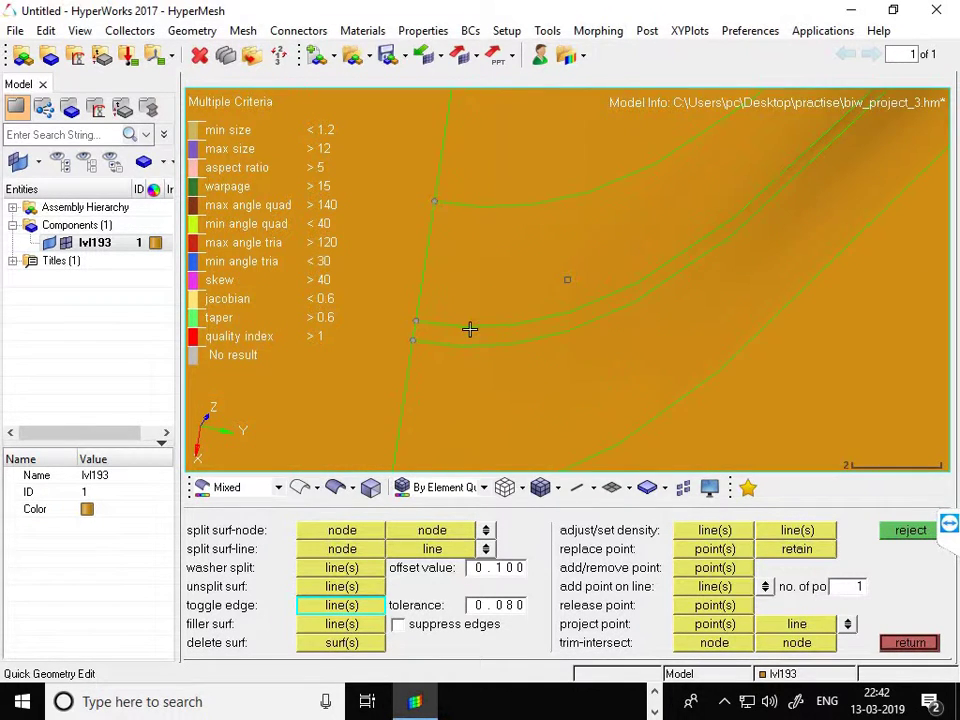
scroll(437, 339, "up", 2)
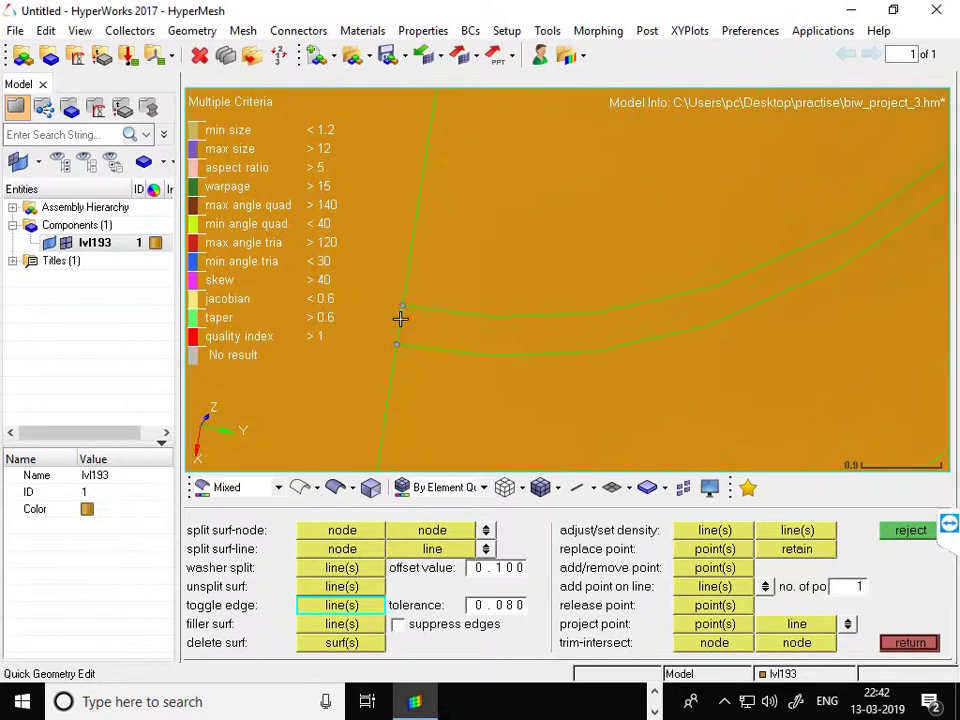
- Measure the two-point distance between the end points of the closely spaced edges on the S-shaped recess
key("F4")
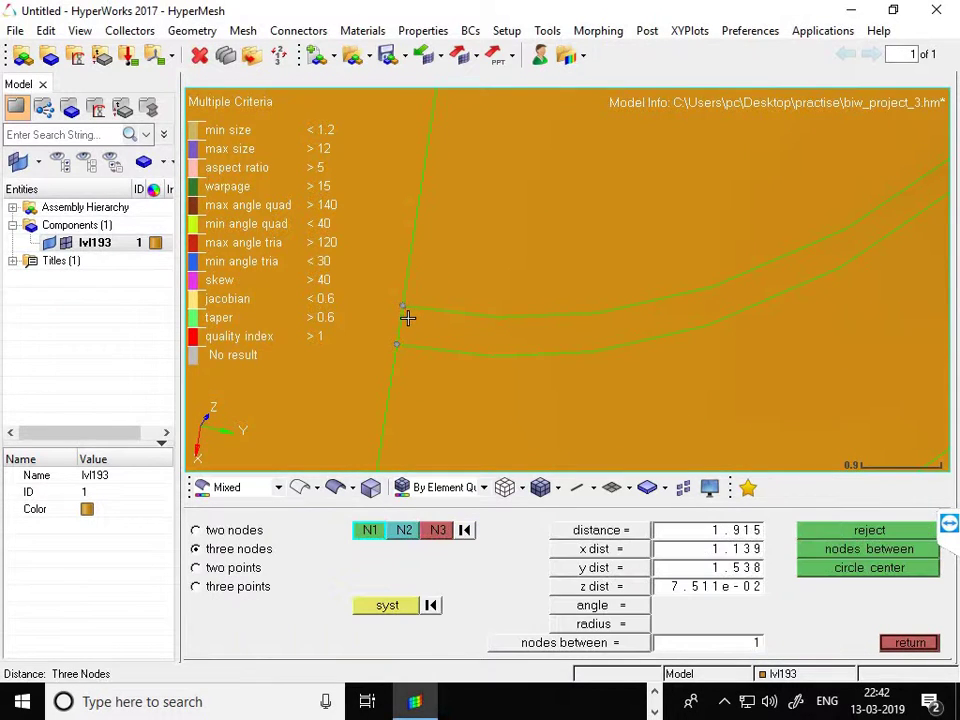
left_click(218, 568)
left_click(404, 308)
left_click(396, 348)
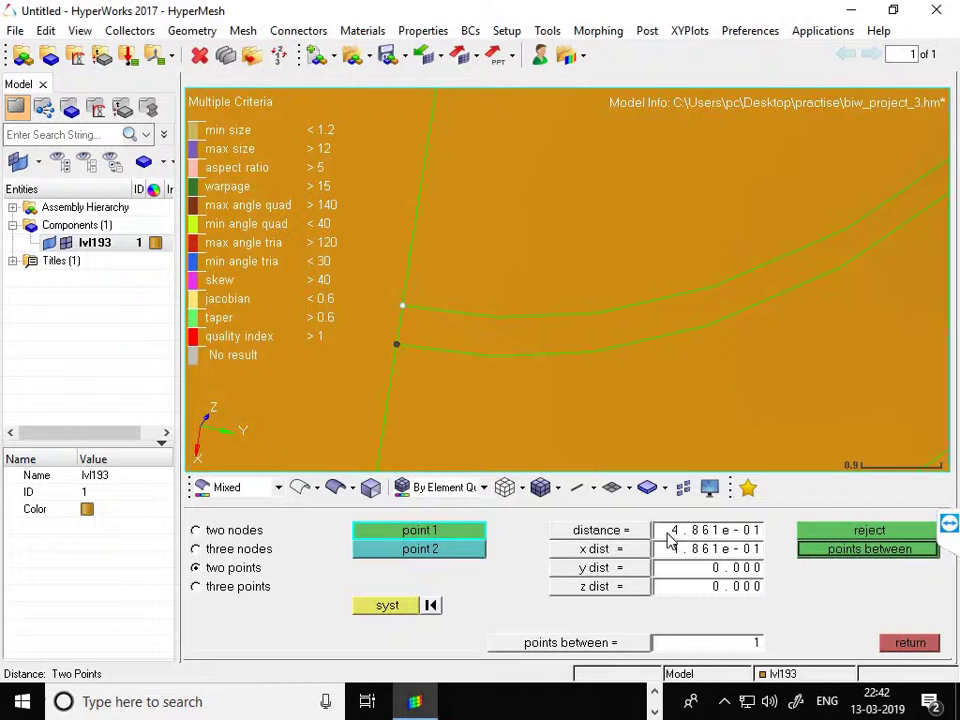
scroll(493, 334, "down", 5)
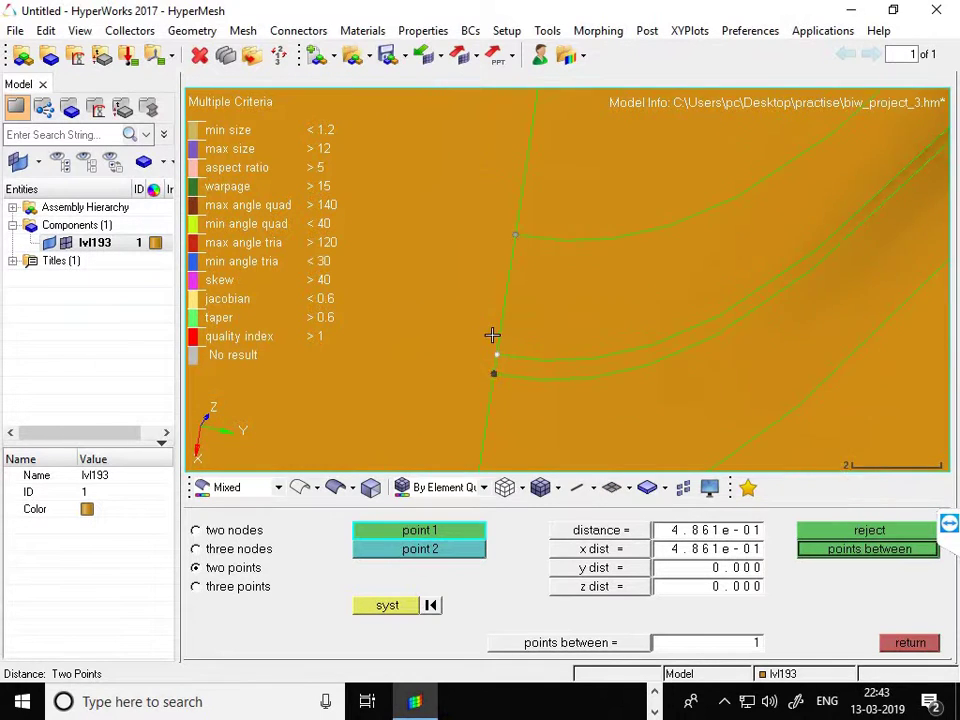
scroll(601, 351, "down", 5)
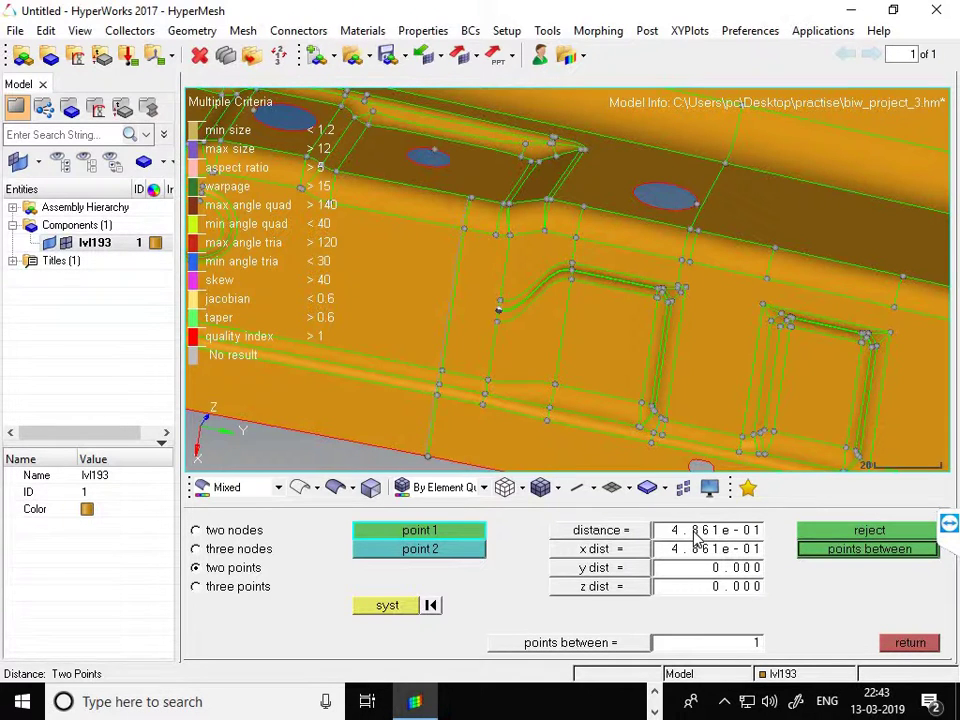
- Suppress the upper of the two closely spaced curved edges along the S-shaped end of the lower-flange recess with toggle edge
key("F11")
scroll(518, 313, "up", 2)
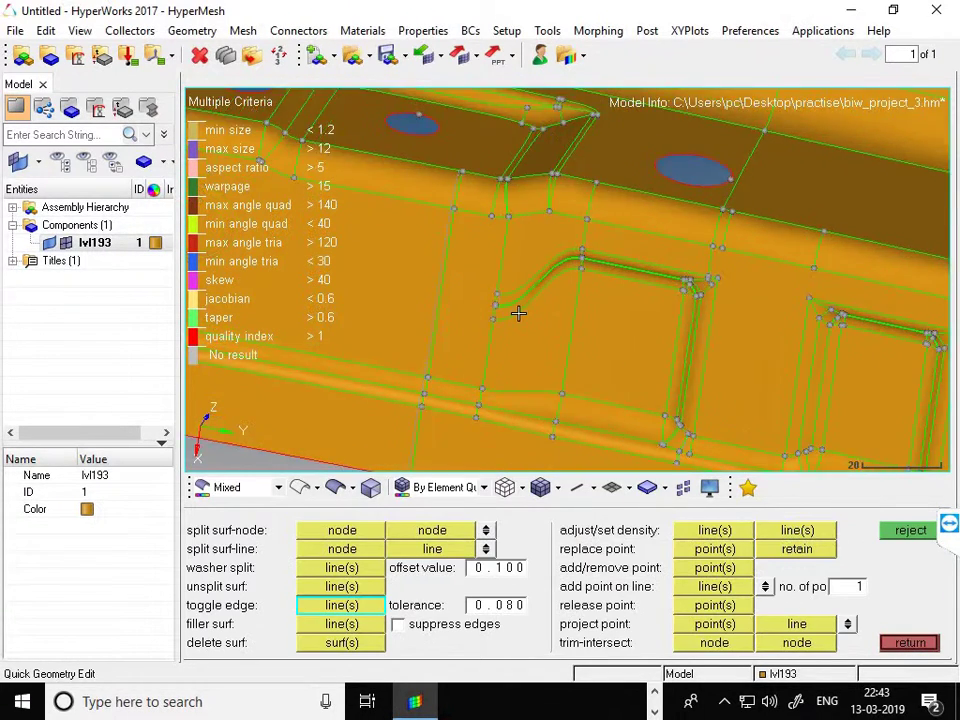
scroll(516, 312, "up", 3)
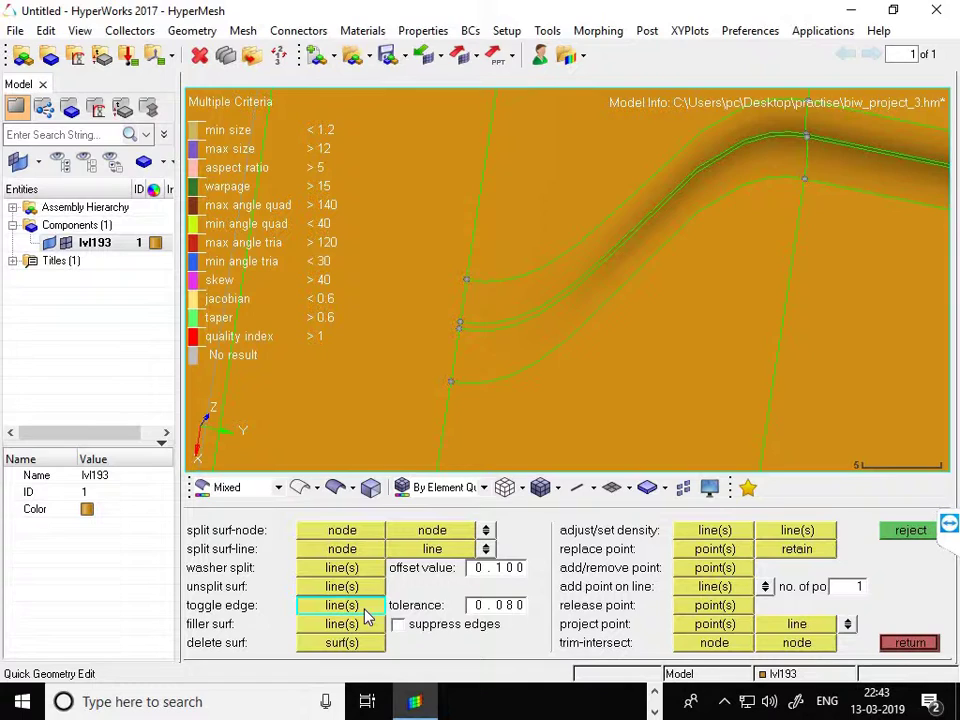
scroll(537, 327, "up", 3, "ctrl")
left_click(493, 323)
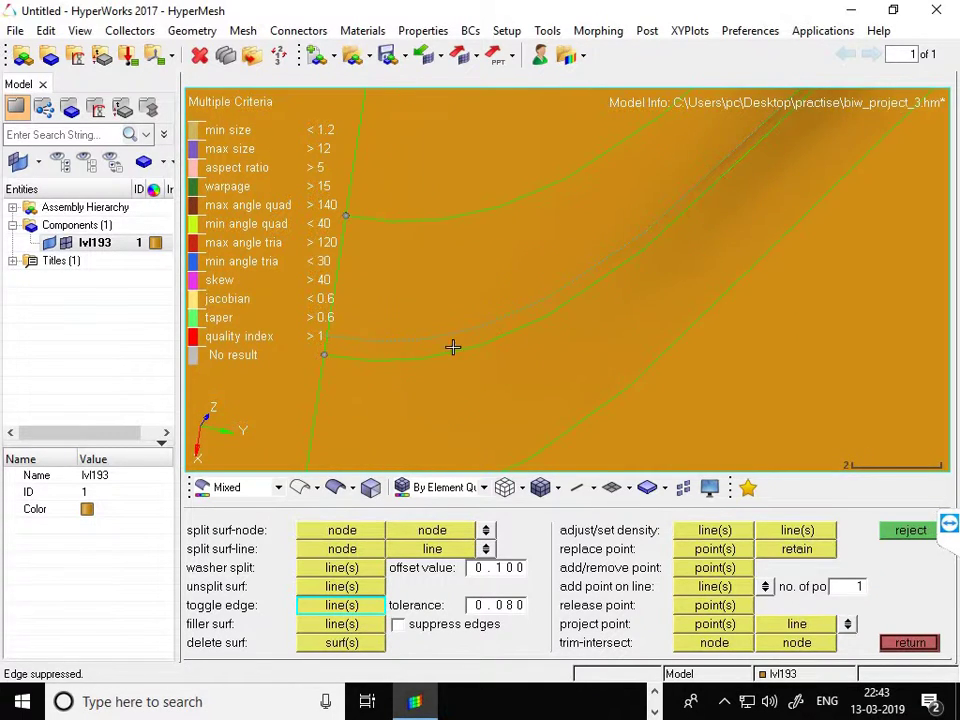
- Suppress the upper of the two closely spaced straight edges that continue from the S-shaped bend along the recess
scroll(431, 349, "down", 2, "ctrl")
scroll(431, 349, "down", 3, "ctrl")
right_click_drag(623, 281, 587, 328, "ctrl")
scroll(587, 328, "up", 3, "ctrl")
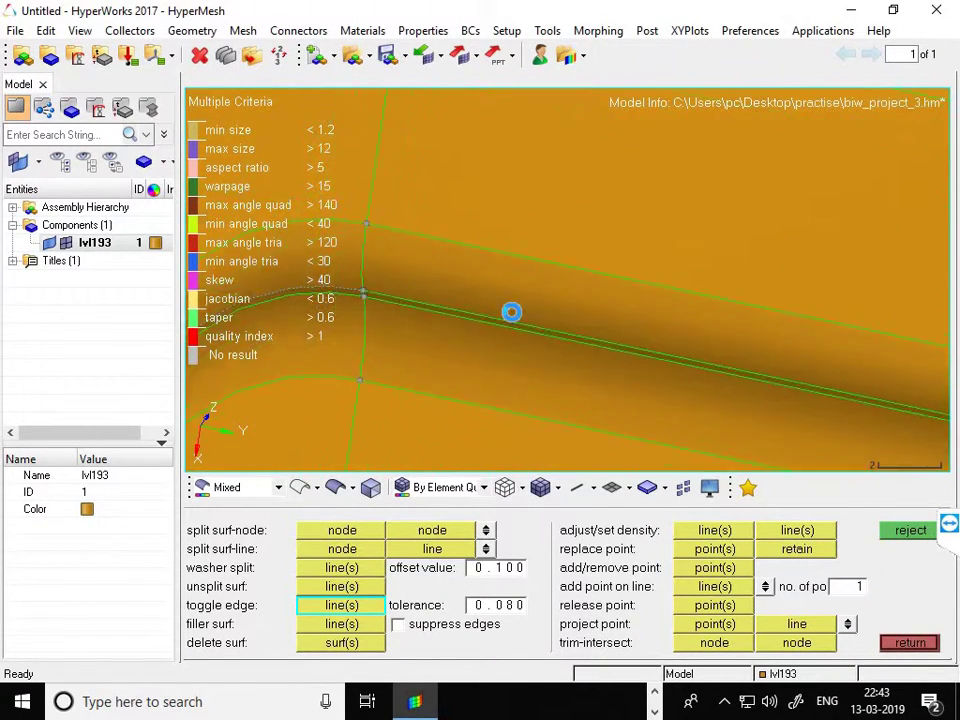
scroll(510, 313, "up", 1, "ctrl")
left_click(500, 331)
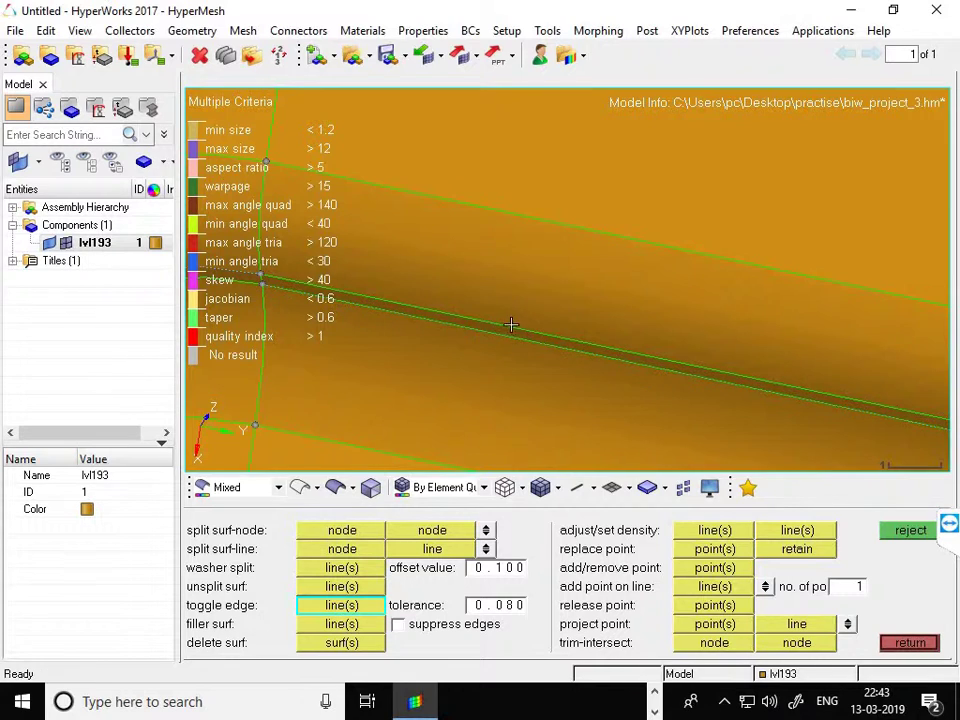
left_click(510, 326)
- Suppress the diagonal edge crossing the outer flange at the panel's rounded end
scroll(490, 290, "down", 5, "ctrl")
left_click_drag(734, 332, 602, 315, "ctrl")
left_click(562, 257)
left_click_drag(562, 257, 448, 401, "ctrl")
scroll(482, 318, "up", 2, "ctrl")
scroll(456, 352, "up", 4, "ctrl")
scroll(459, 343, "down", 2, "ctrl")
left_click_drag(418, 357, 573, 240, "ctrl")
scroll(542, 241, "up", 5, "ctrl")
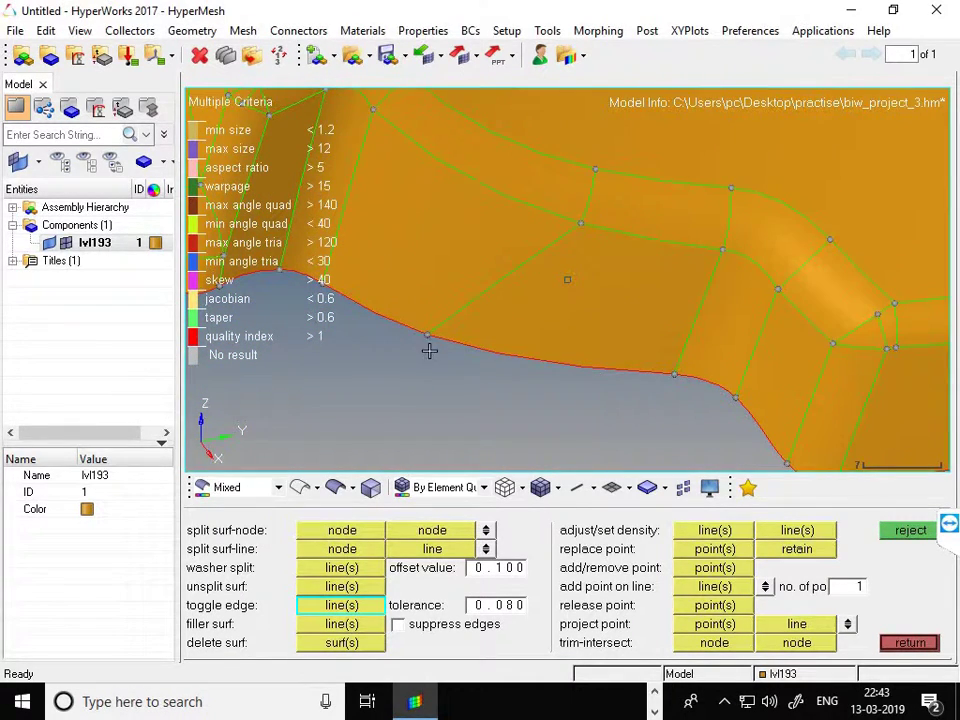
left_click(496, 286)
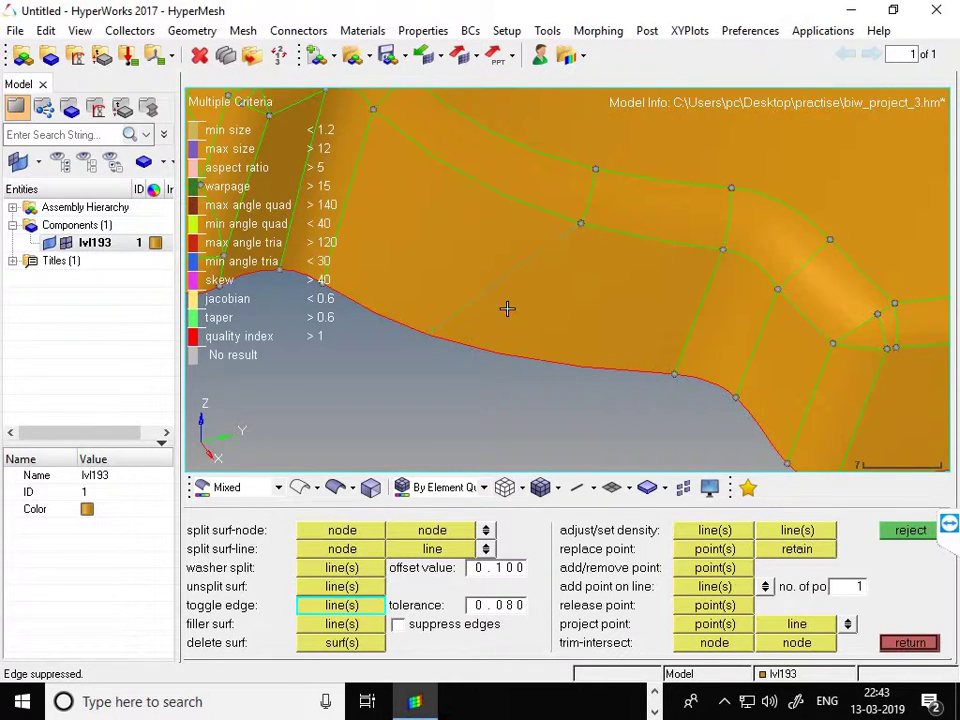
- Suppress the upper curved edge bounding the thin sliver surface near the flange of the rounded end
left_click_drag(543, 324, 460, 169, "ctrl")
scroll(480, 174, "up", 4, "ctrl")
scroll(553, 247, "up", 5, "ctrl")
scroll(434, 252, "up", 6, "ctrl")
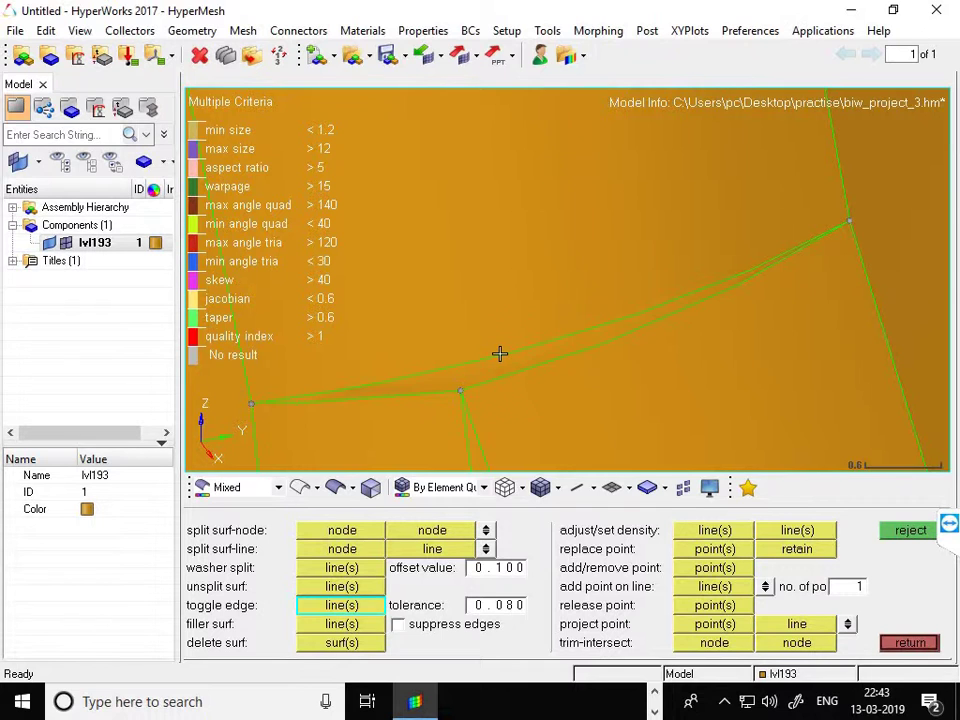
left_click(500, 353)
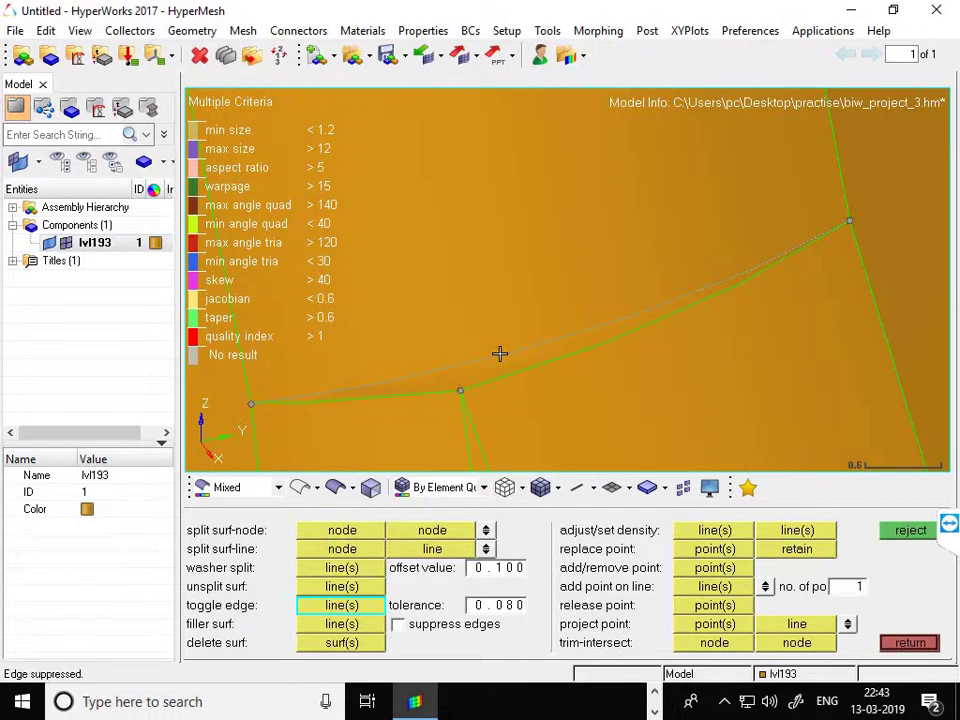
- Examine the flange steps and fillets around the panel's rounded end for short or closely spaced edges
scroll(549, 289, "down", 15)
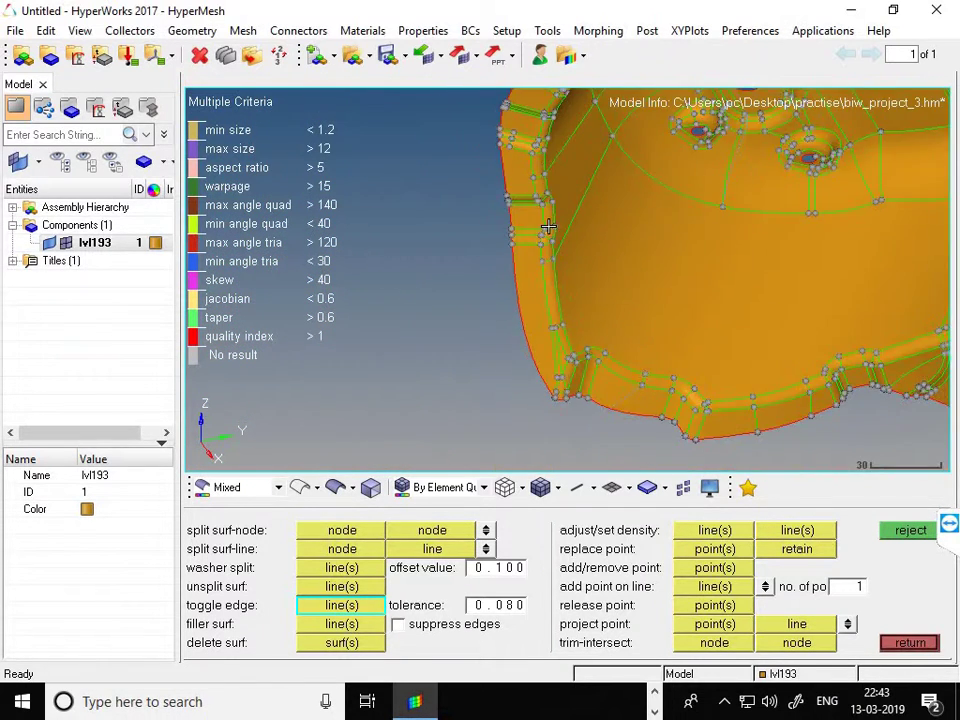
scroll(549, 228, "up", 16)
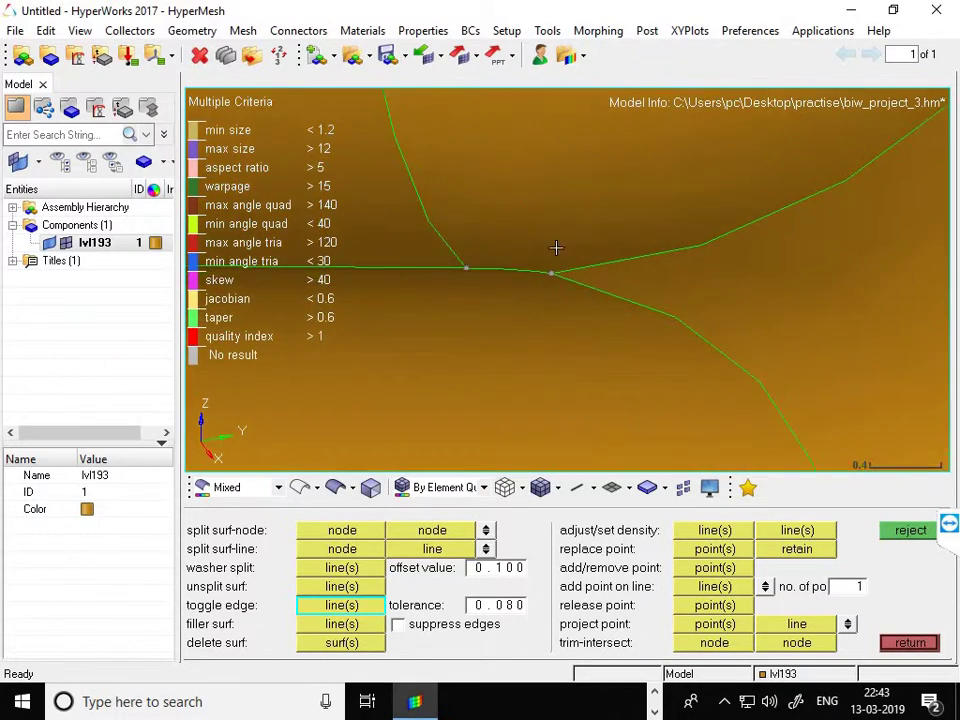
scroll(556, 247, "down", 10)
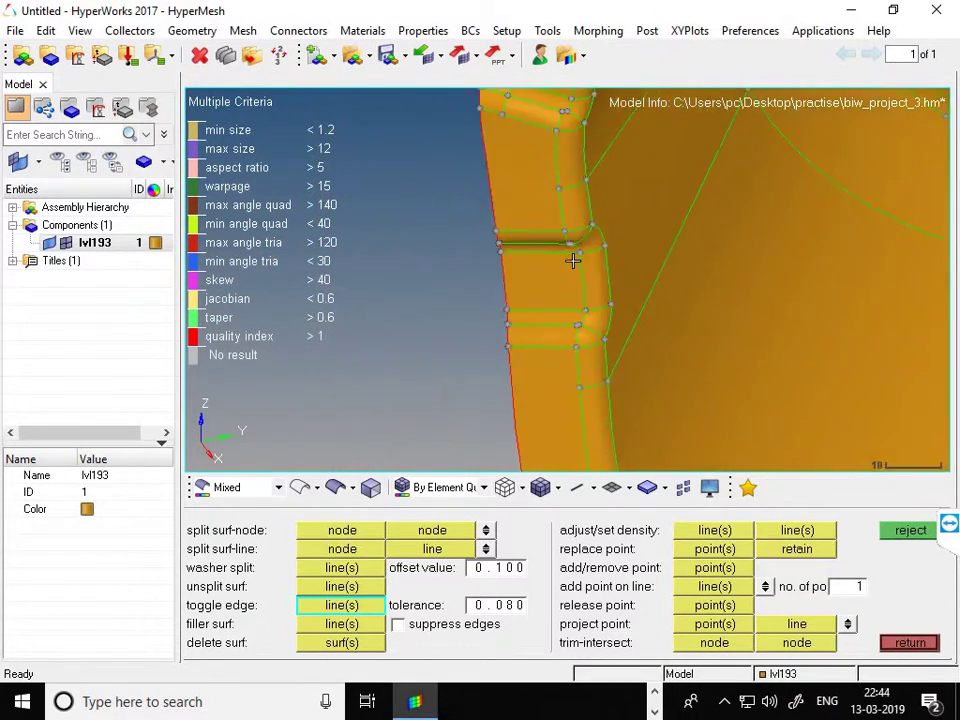
scroll(573, 260, "down", 10)
scroll(633, 203, "up", 2)
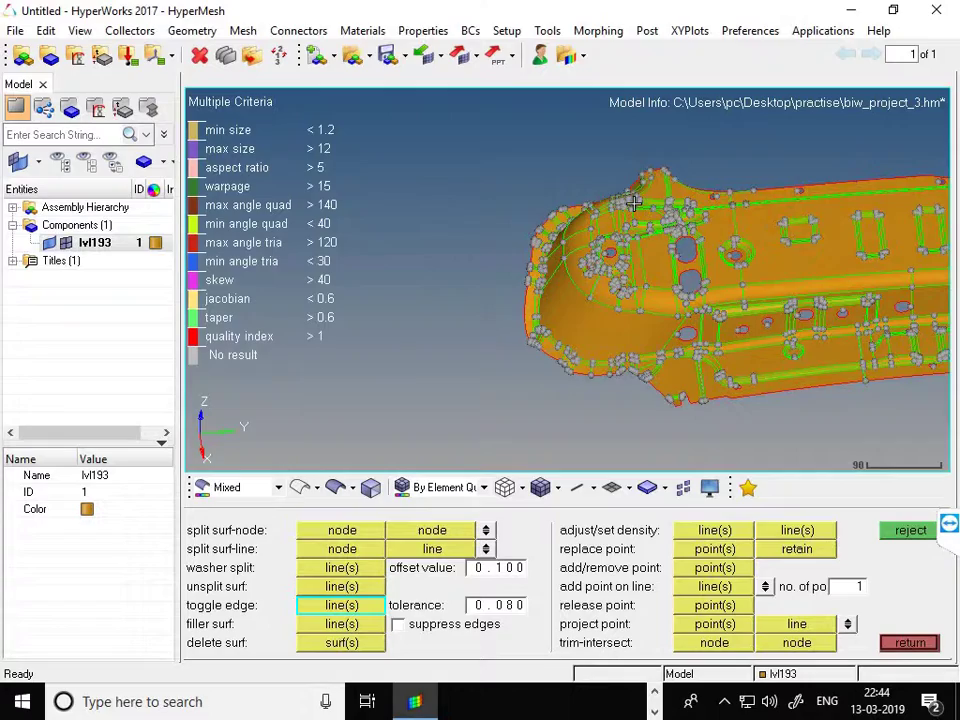
scroll(676, 247, "up", 6)
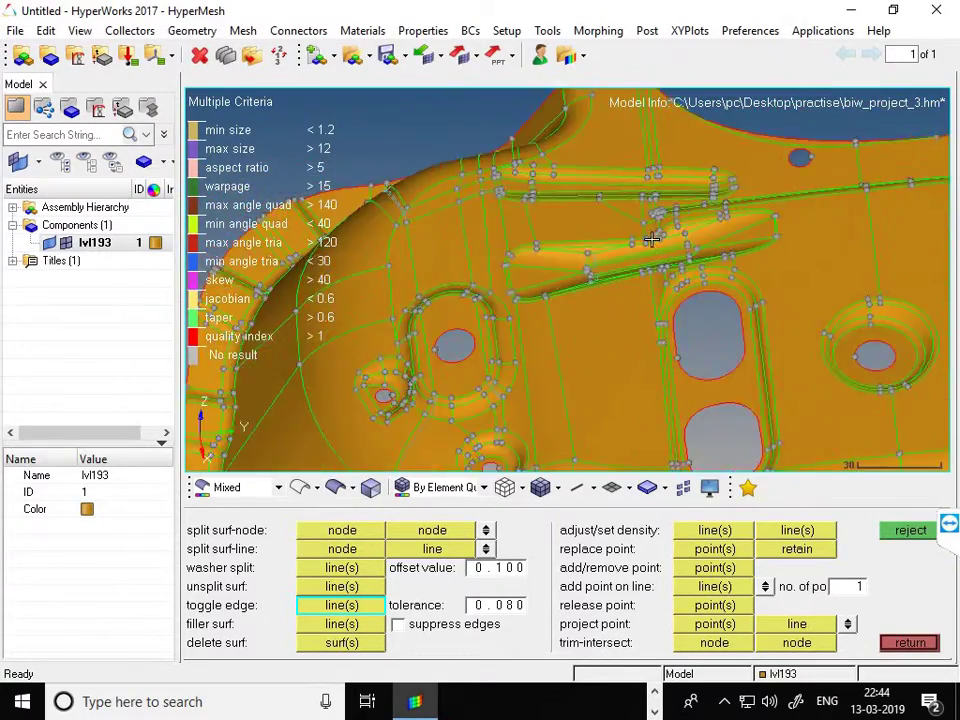
left_click_drag(713, 200, 532, 275, "ctrl")
scroll(532, 275, "up", 4)
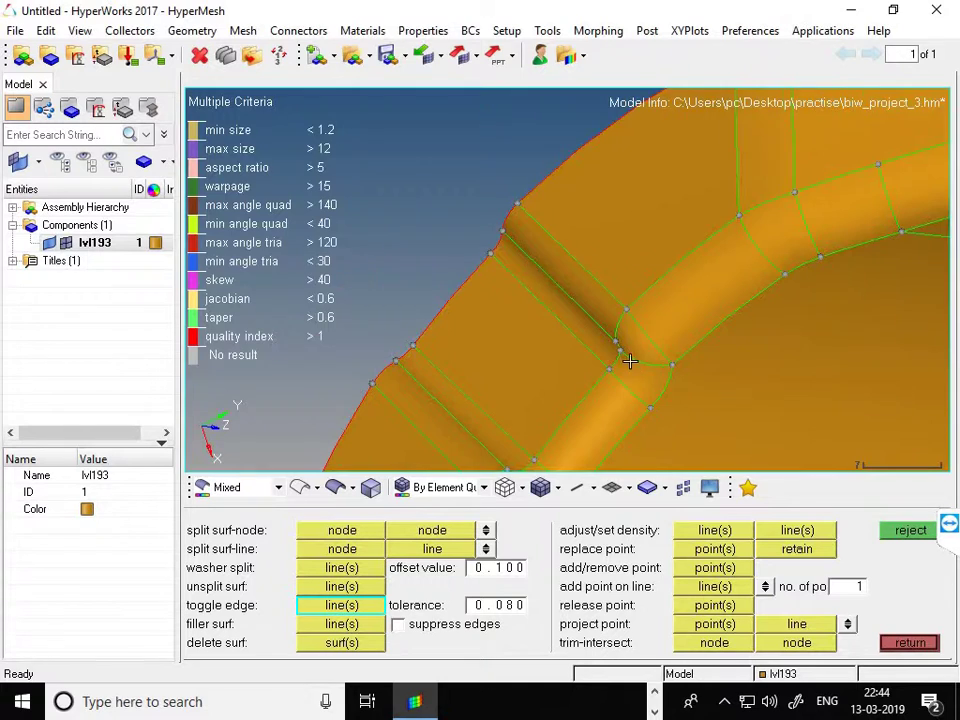
scroll(532, 285, "up", 3)
scroll(643, 297, "down", 6)
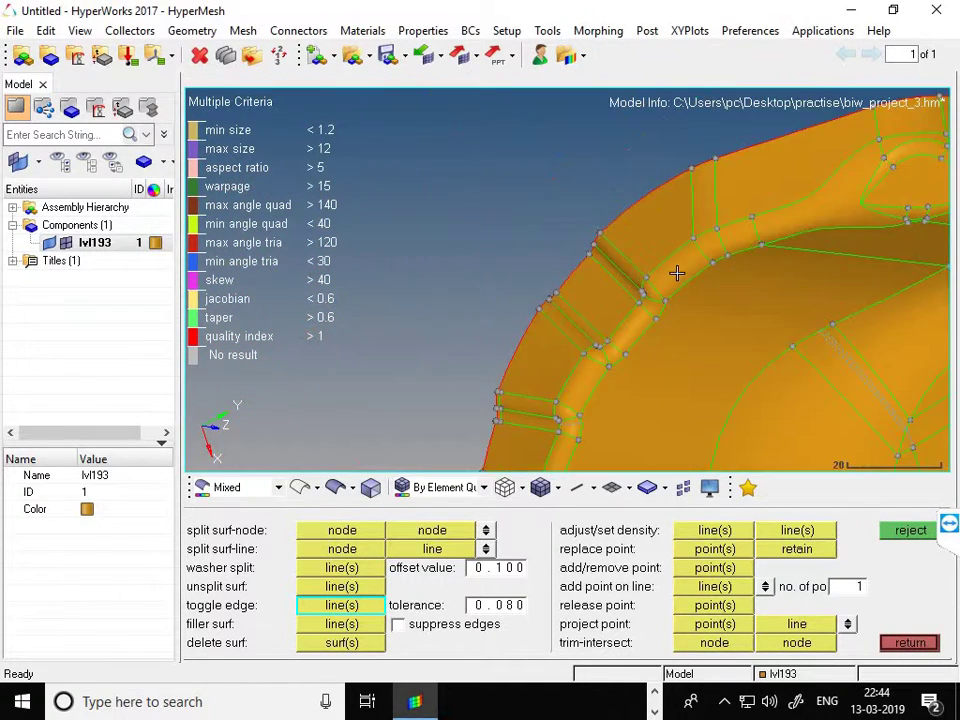
scroll(648, 270, "up", 3)
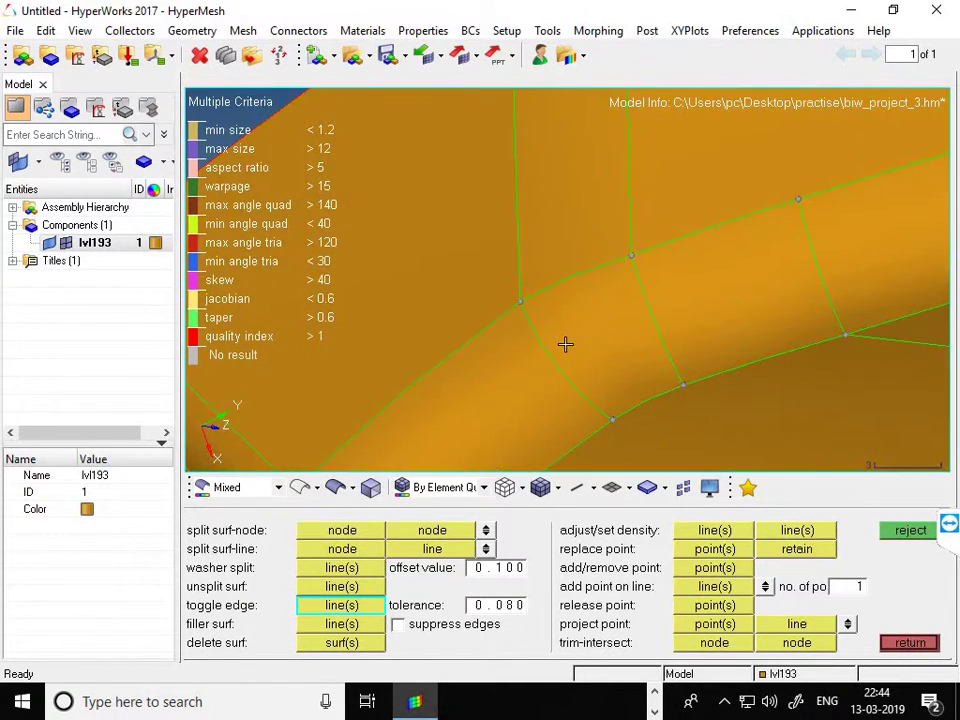
scroll(593, 245, "down", 2)
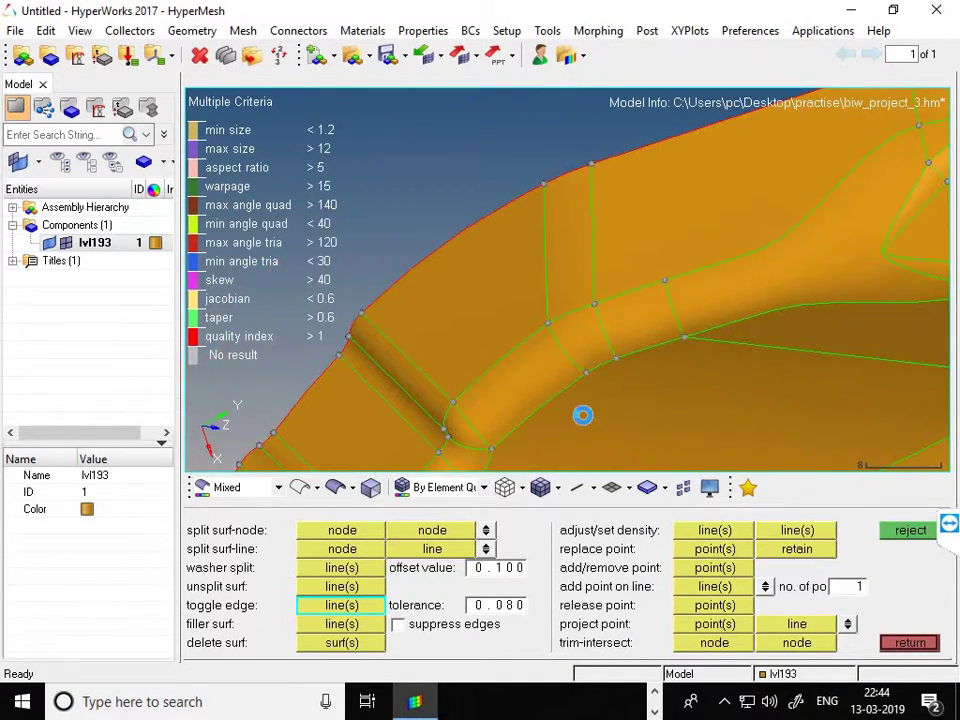
scroll(587, 416, "up", 2)
left_click_drag(540, 309, 556, 337, "ctrl")
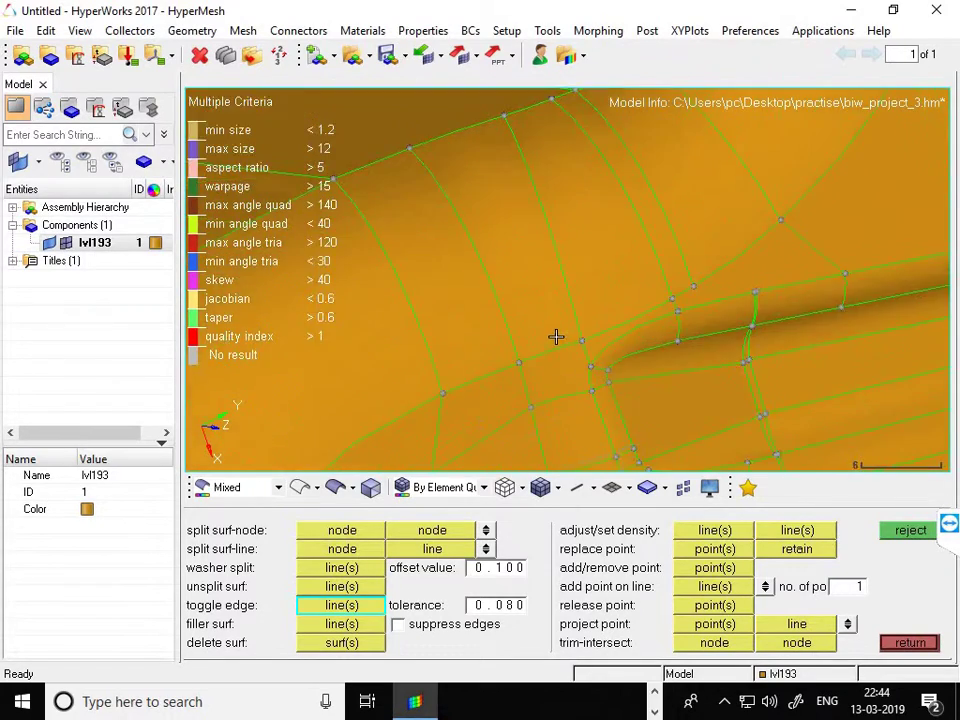
- Measure the two-point distance between the nearly coincident points where the closely spaced edge pair crosses the elongated bead's edge line
scroll(556, 337, "down", 2, "ctrl")
scroll(655, 342, "up", 5, "ctrl")
scroll(673, 200, "up", 3, "ctrl")
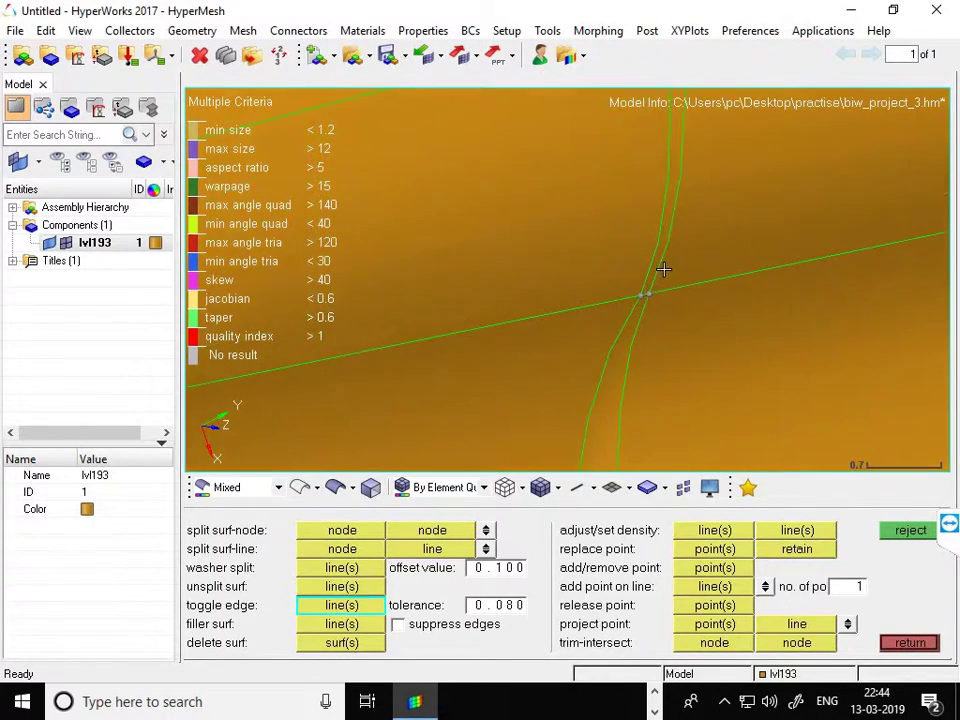
scroll(653, 274, "up", 4, "ctrl")
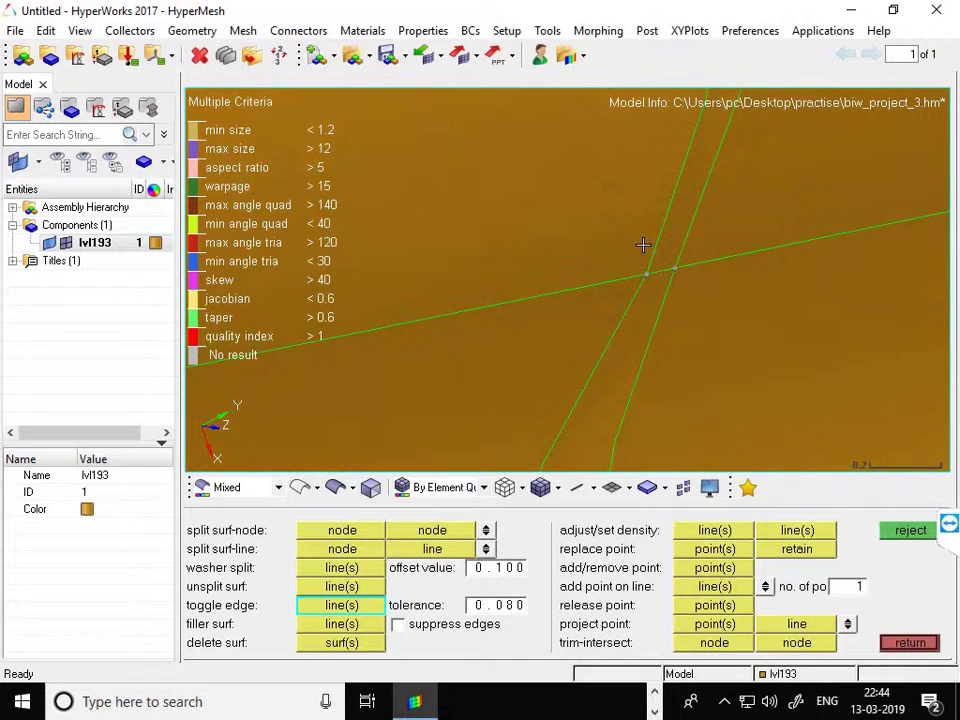
key("F4")
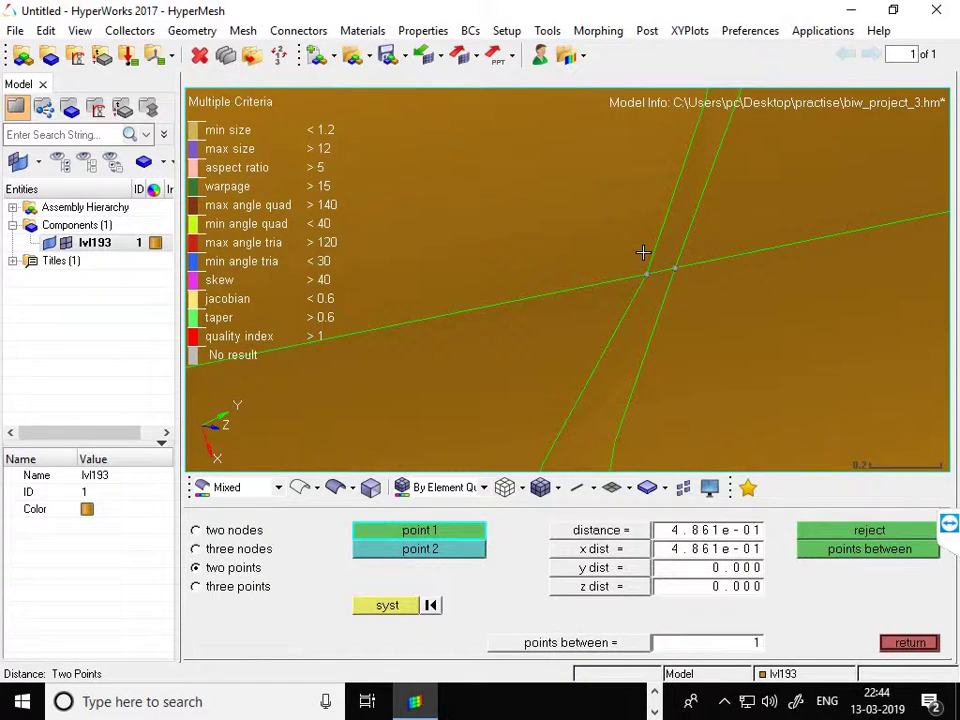
left_click(646, 274)
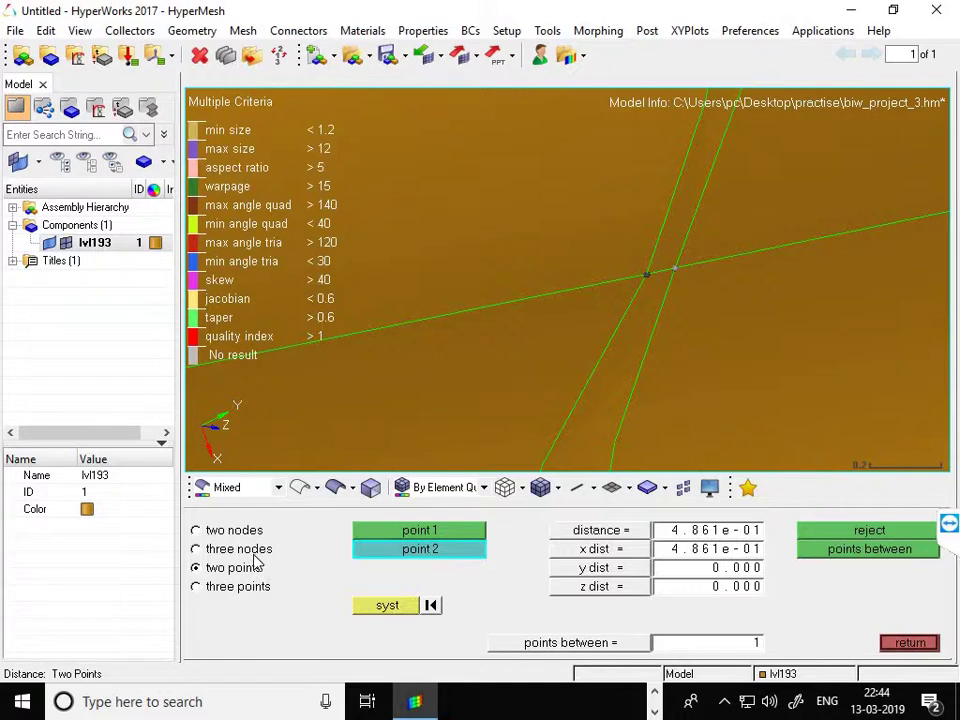
left_click(646, 274)
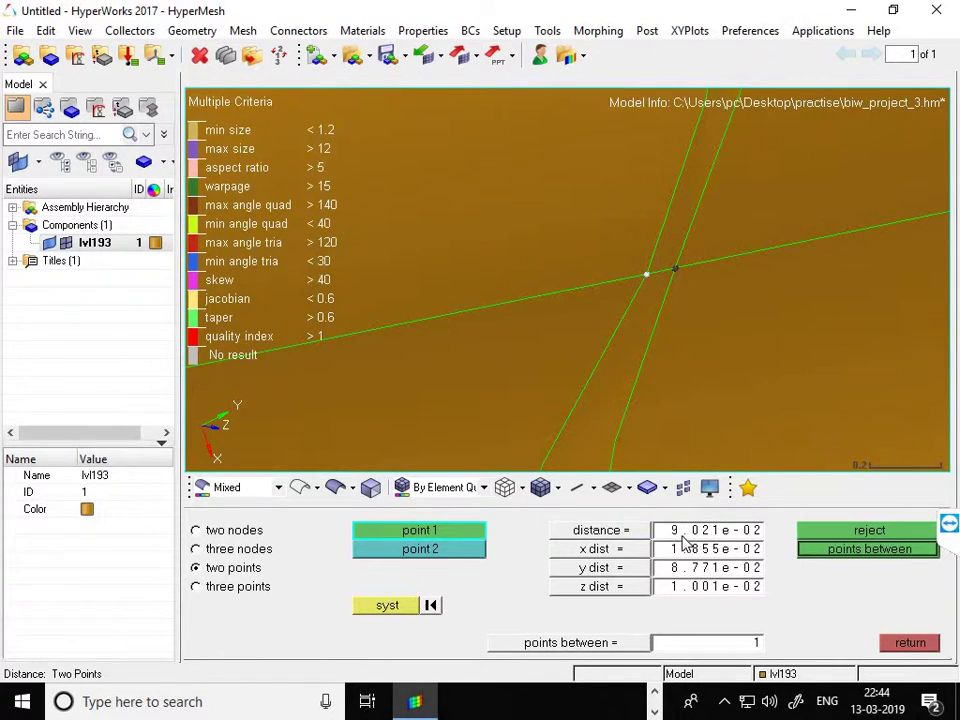
- Examine how the closely spaced edge pair runs across the elongated bead from its upper to its lower fillet
scroll(605, 295, "down", 5)
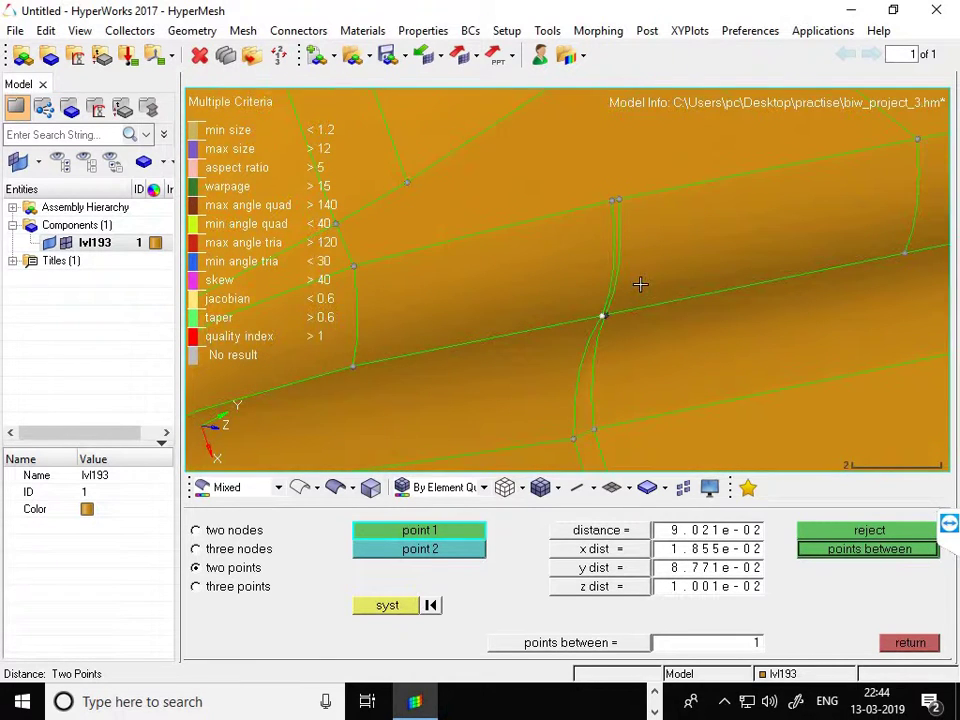
scroll(610, 313, "up", 4)
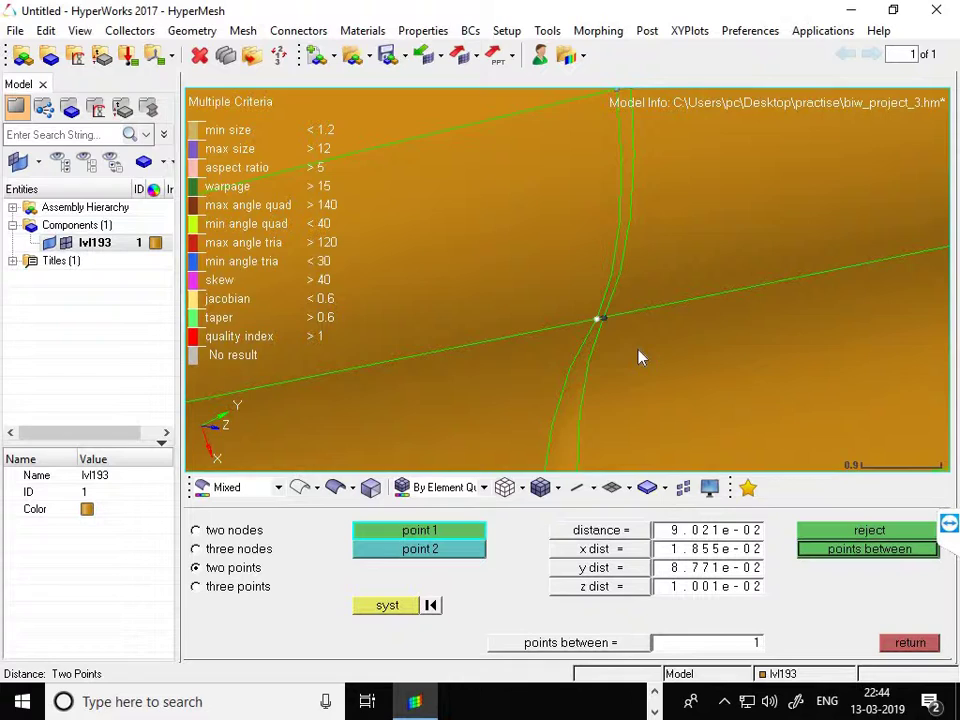
scroll(615, 318, "down", 4)
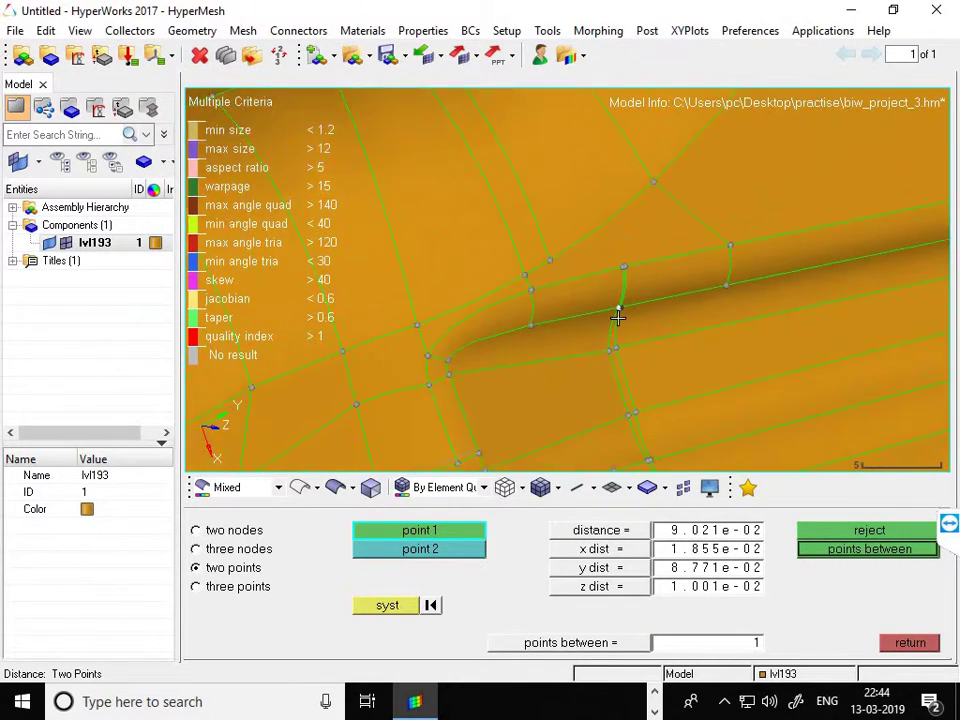
scroll(618, 318, "down", 4)
scroll(636, 400, "up", 4)
scroll(640, 360, "up", 2)
scroll(640, 360, "down", 2)
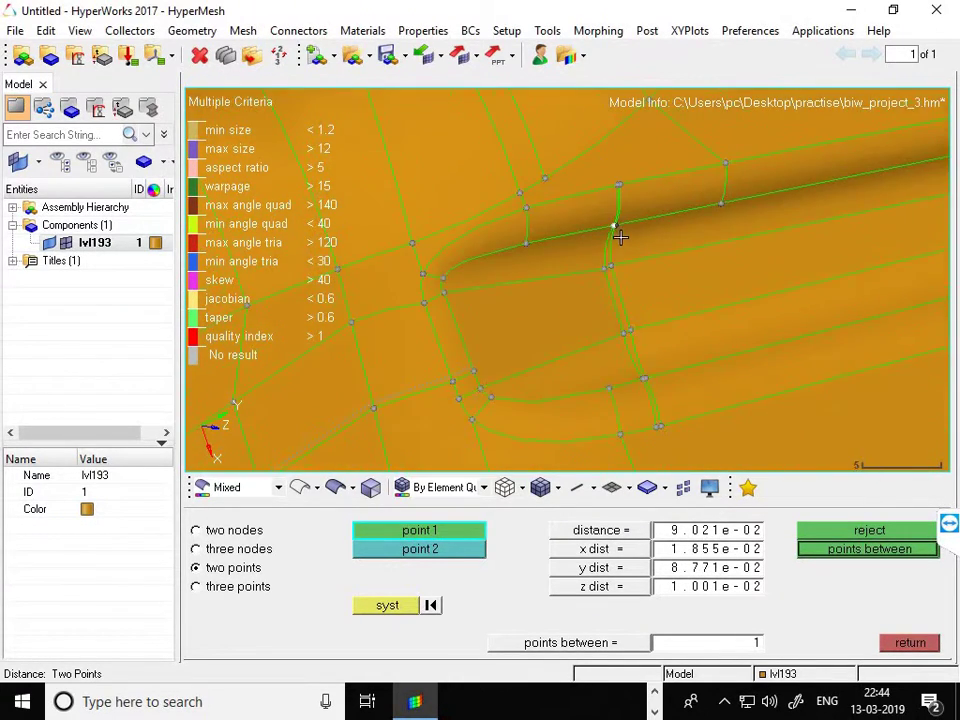
scroll(620, 237, "up", 3)
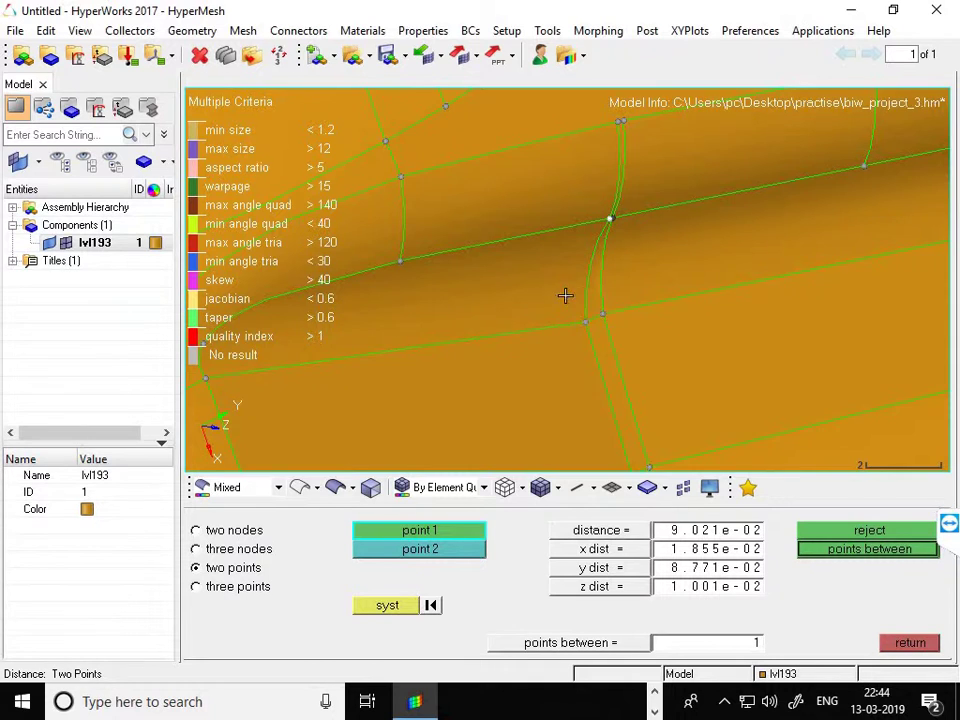
scroll(566, 296, "down", 4)
scroll(618, 402, "up", 2)
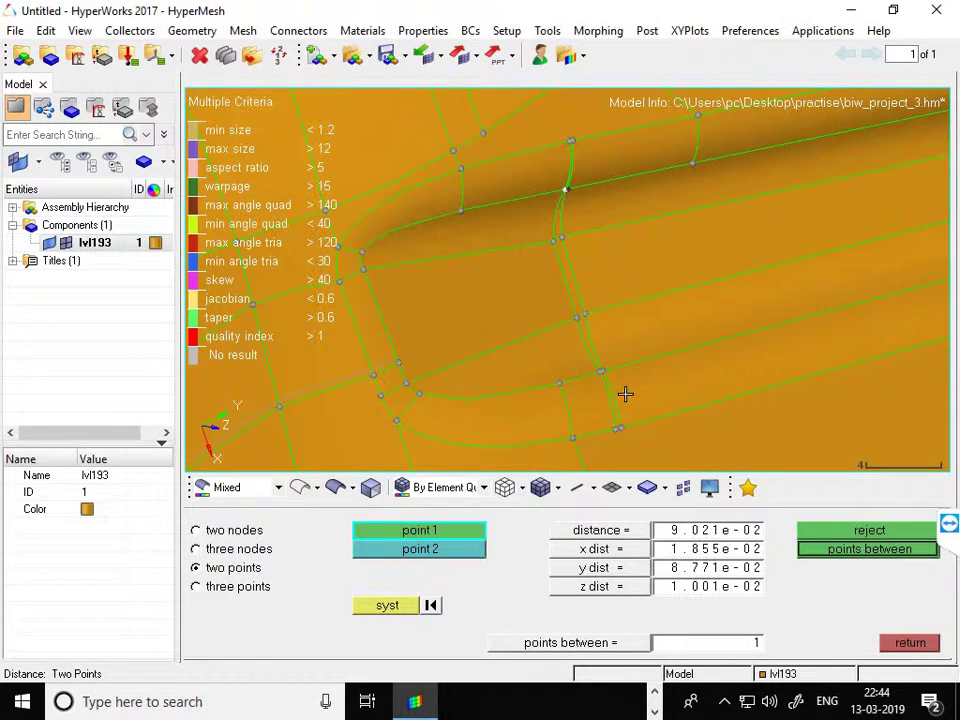
- Suppress the closely spaced edge nearer the elongated bead's end, from the bead's upper fillet through to its lower fillet
key("F10")
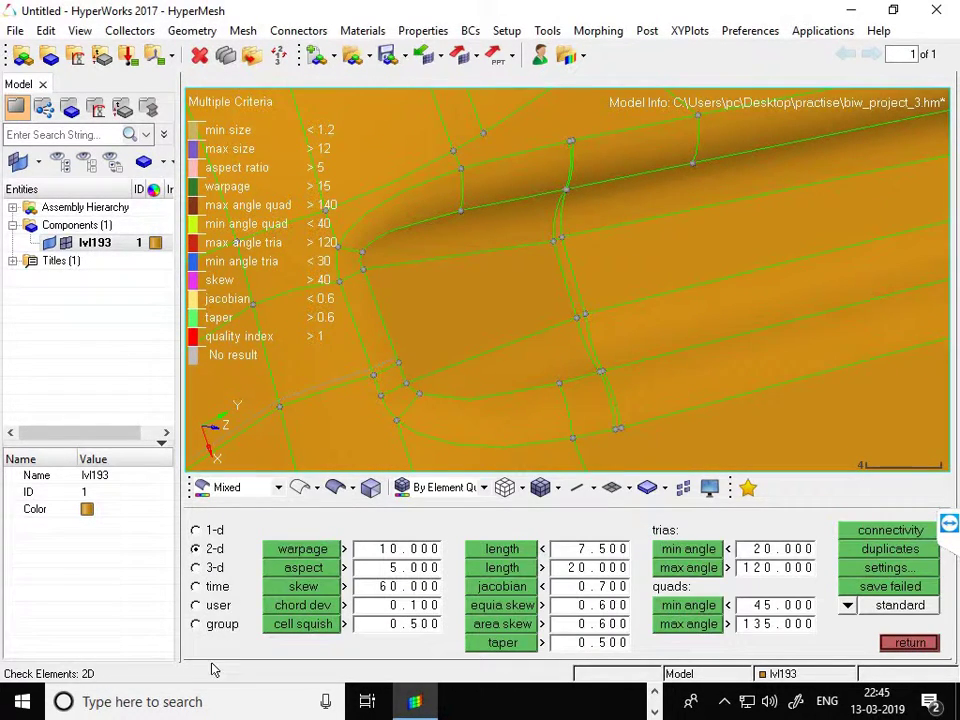
key("F12")
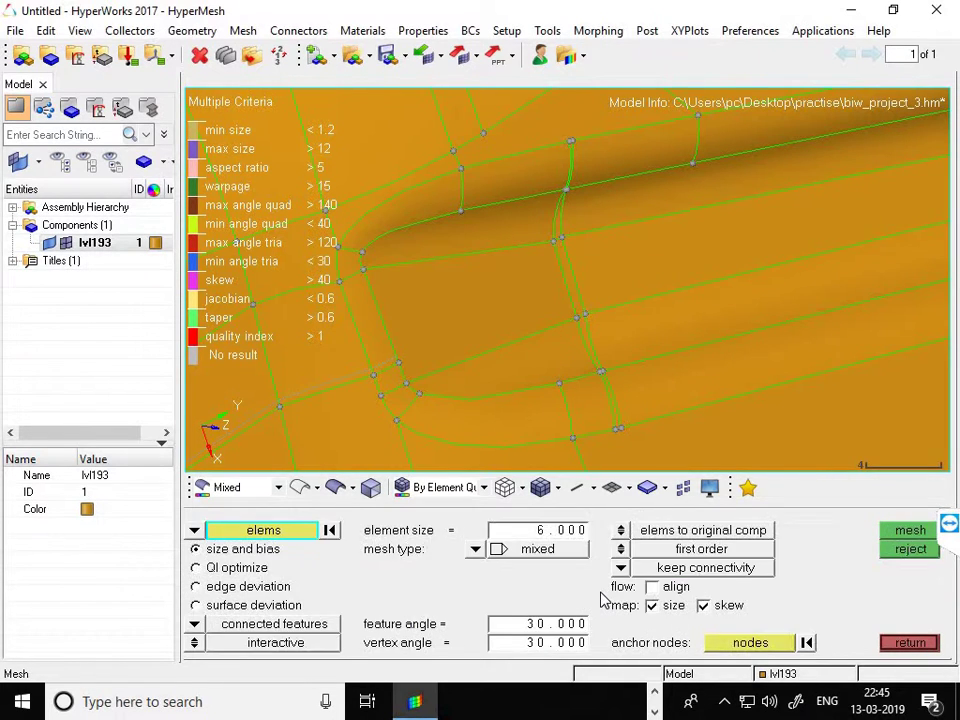
key("F11")
scroll(614, 160, "up", 5)
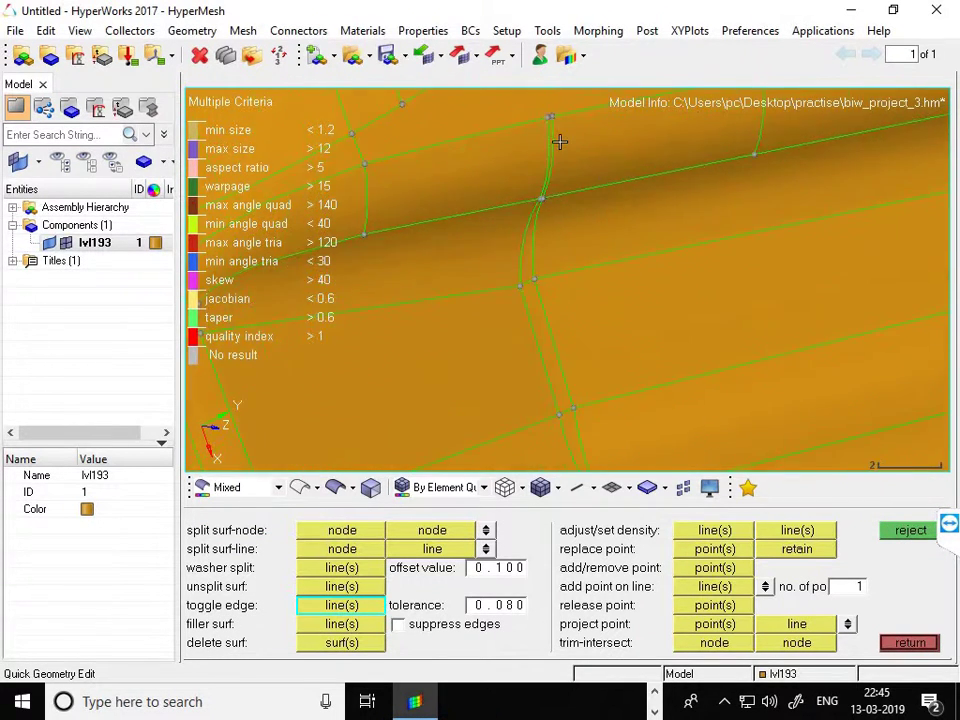
scroll(545, 184, "down", 5)
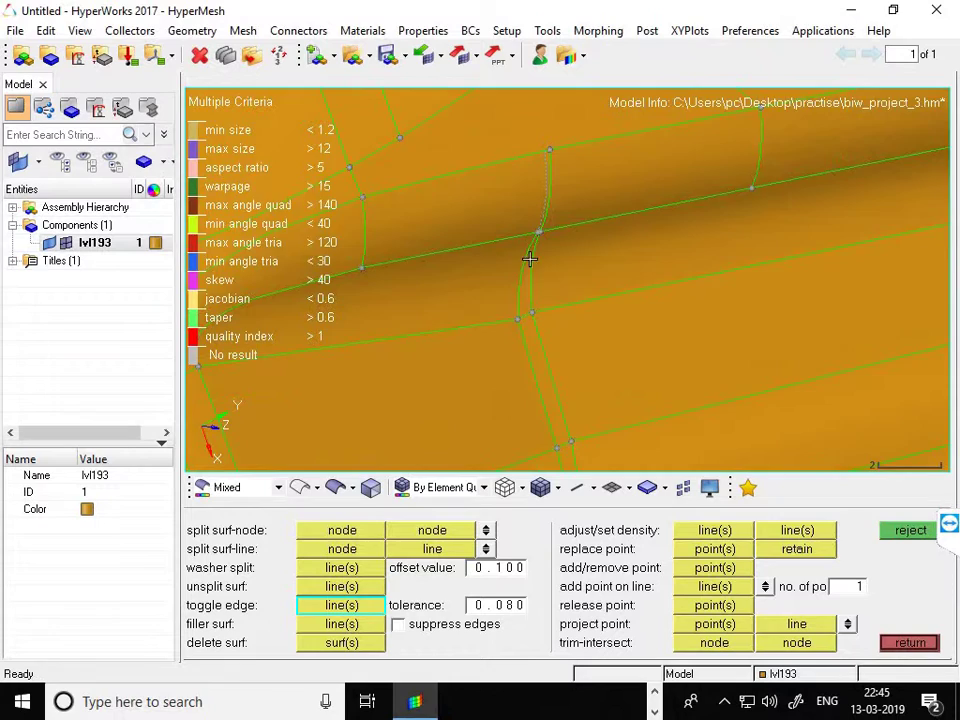
scroll(529, 276, "up", 4)
left_click(531, 277)
scroll(533, 217, "down", 4)
scroll(555, 347, "up", 4)
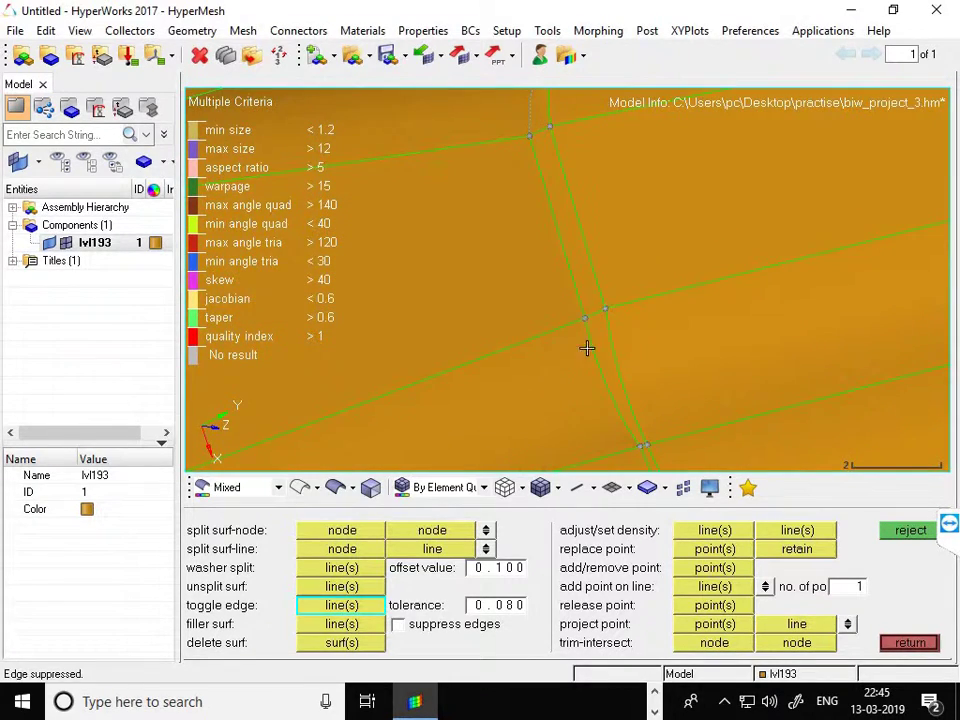
scroll(643, 439, "down", 1)
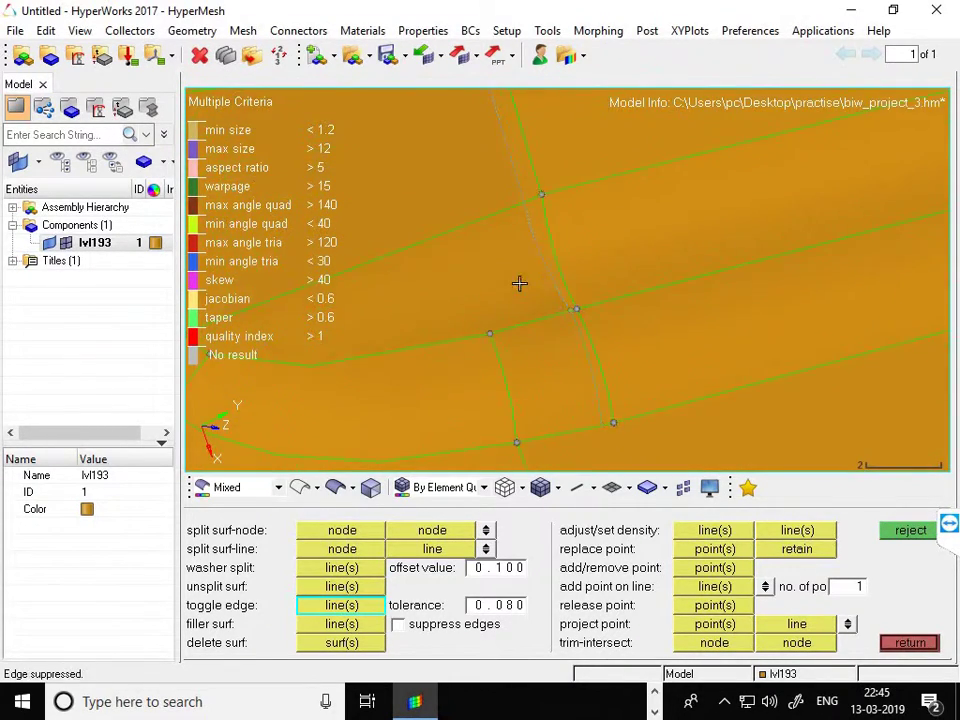
- Suppress the outer edge of the closely spaced pair crossing the elongated bead at its opposite end
scroll(553, 334, "down", 5)
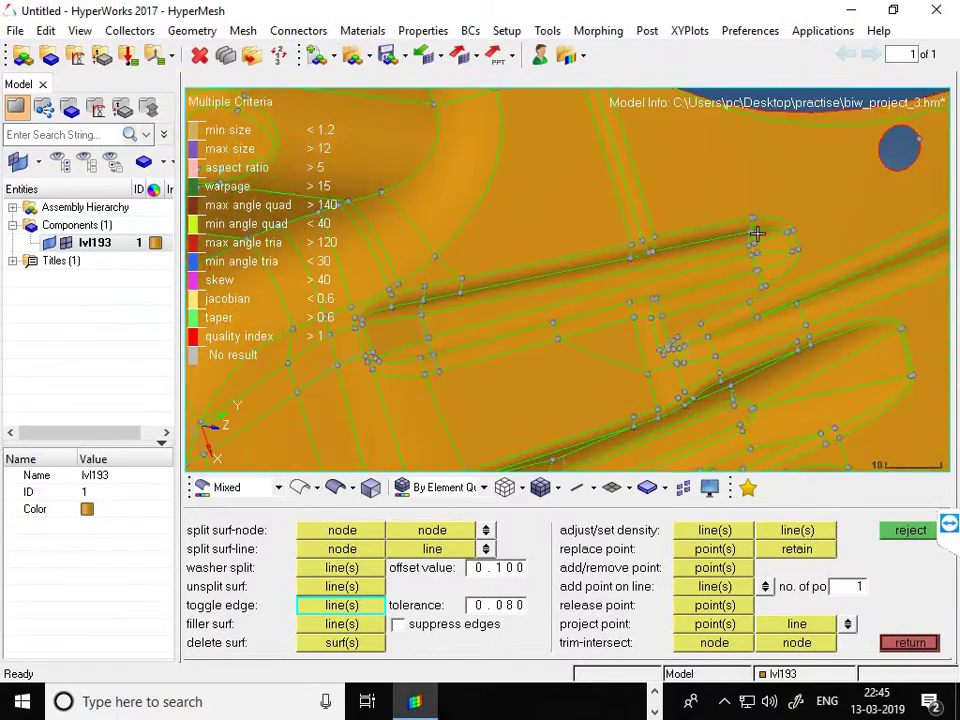
scroll(757, 233, "up", 5)
left_click(712, 198)
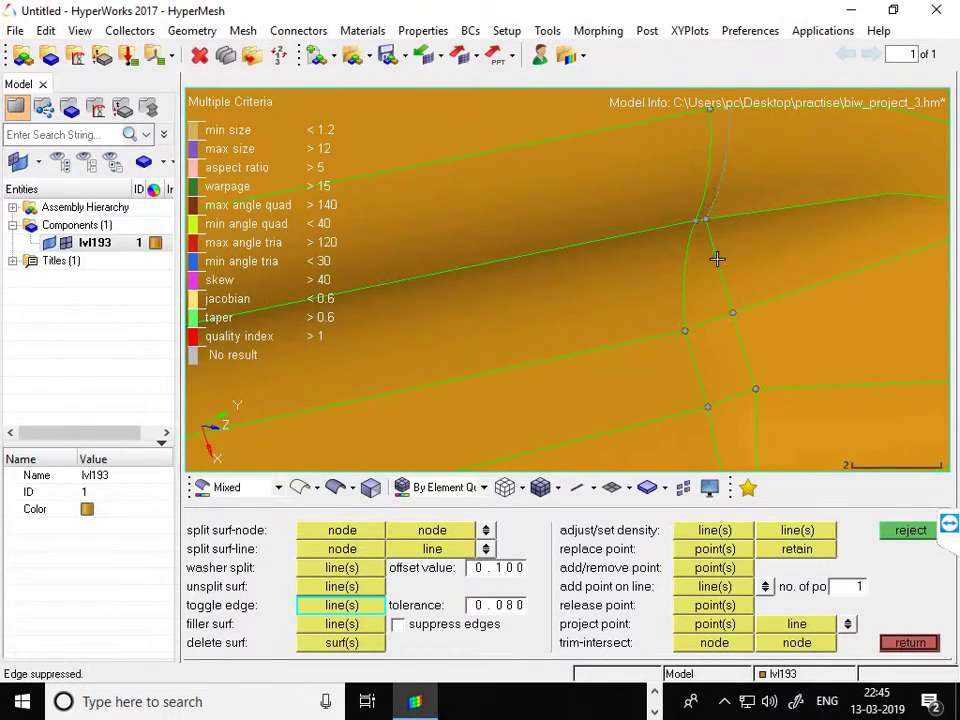
scroll(695, 232, "down", 2)
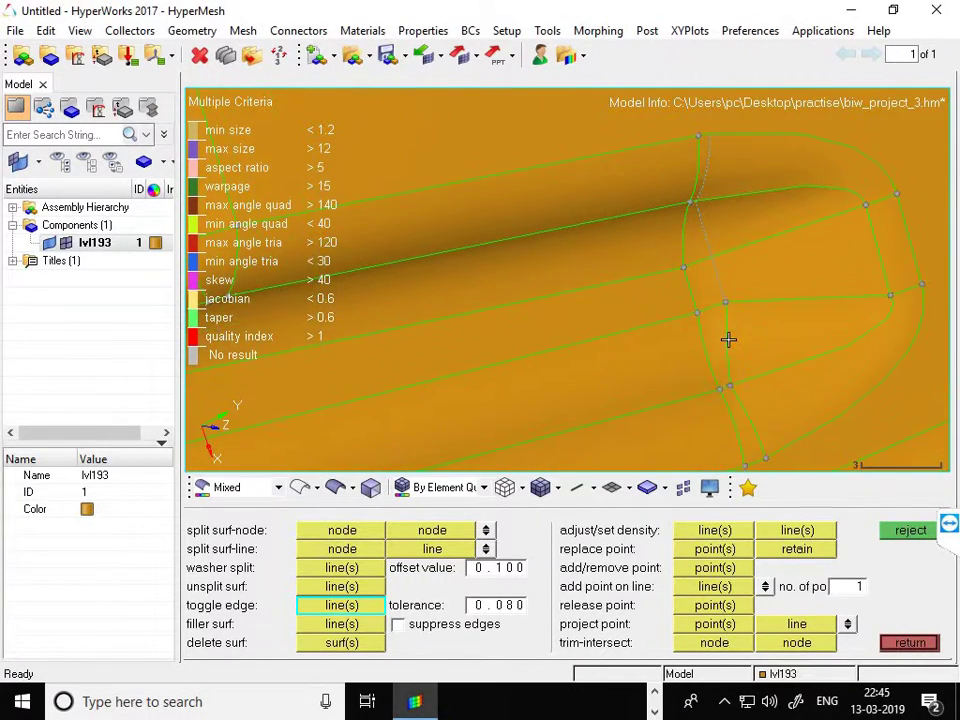
scroll(697, 279, "down", 5)
scroll(783, 357, "down", 2)
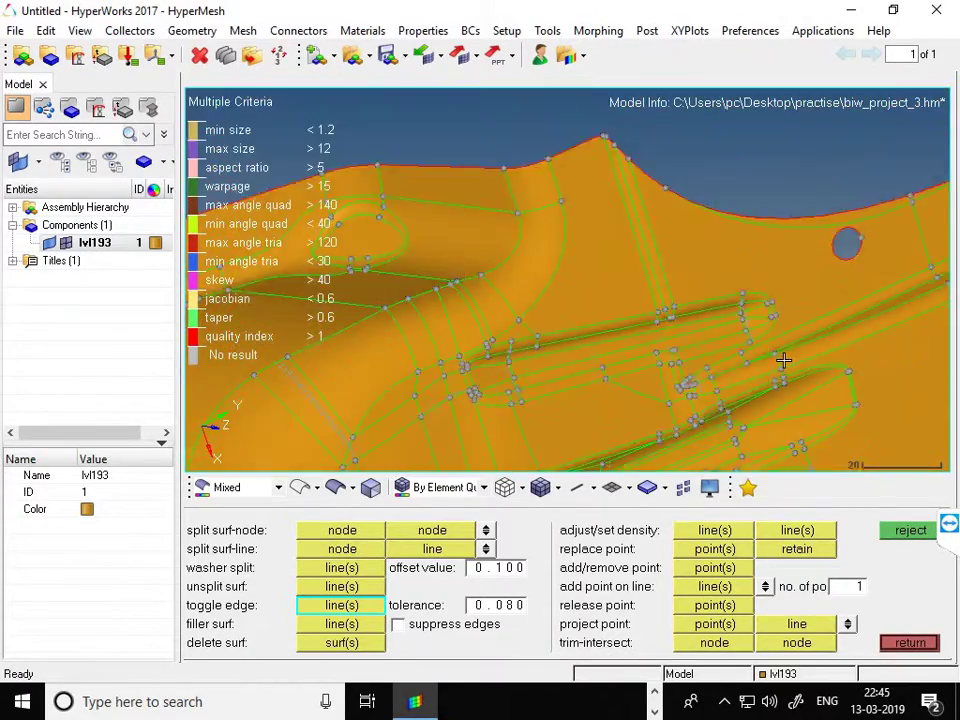
- Examine the neighbouring ribs and beads above the slotted hole for short or closely spaced edges
scroll(842, 354, "up", 4)
scroll(675, 300, "up", 4)
scroll(675, 299, "down", 7)
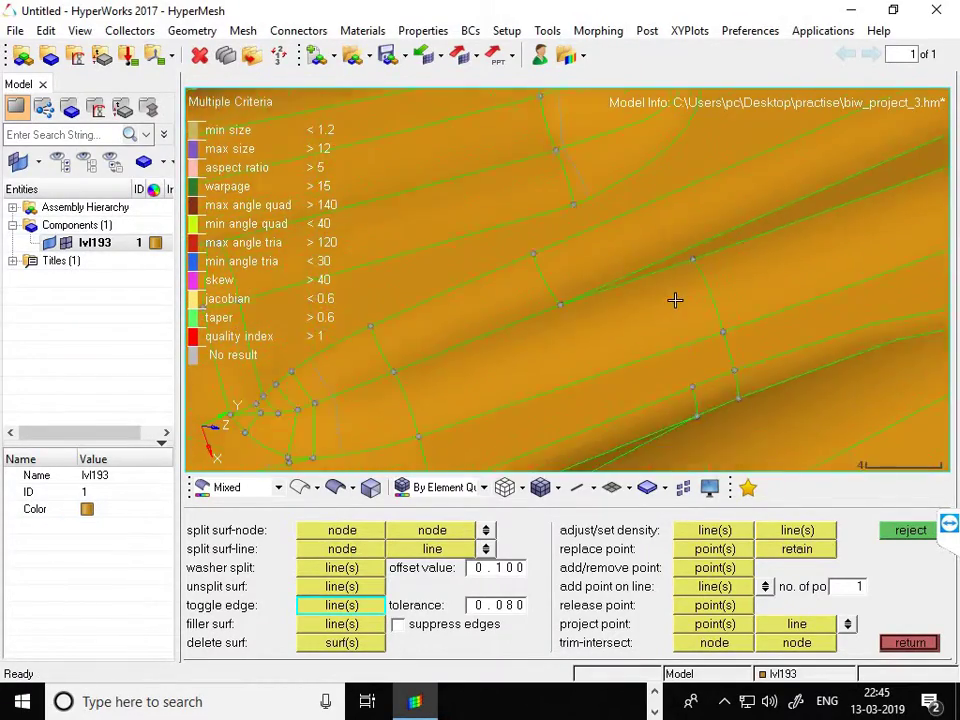
scroll(562, 348, "up", 4)
scroll(645, 283, "down", 5)
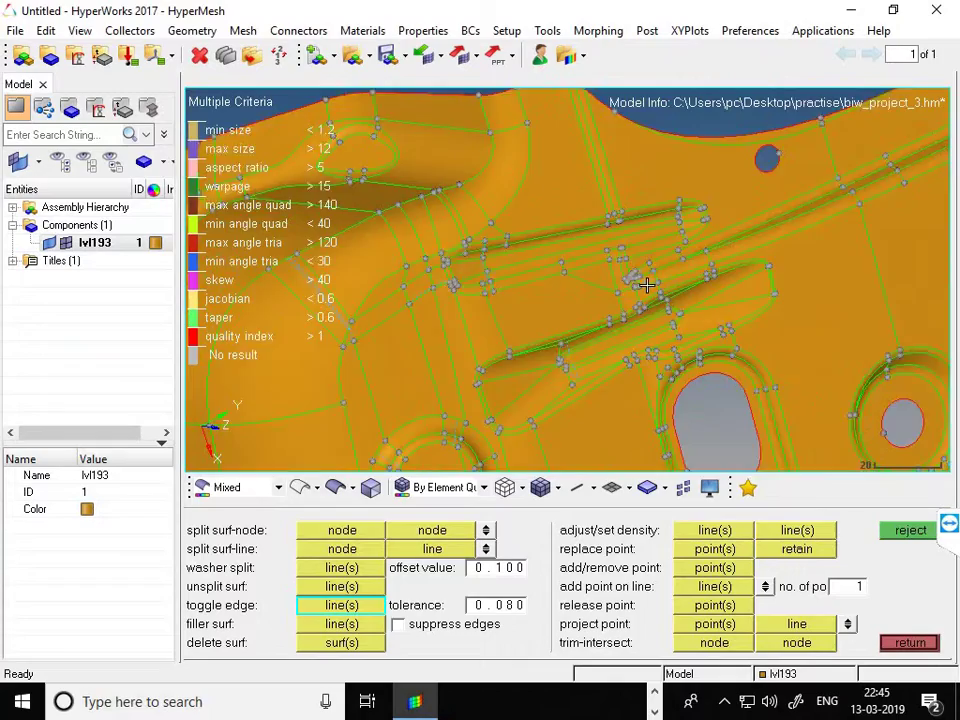
scroll(495, 394, "up", 5)
scroll(544, 348, "down", 5)
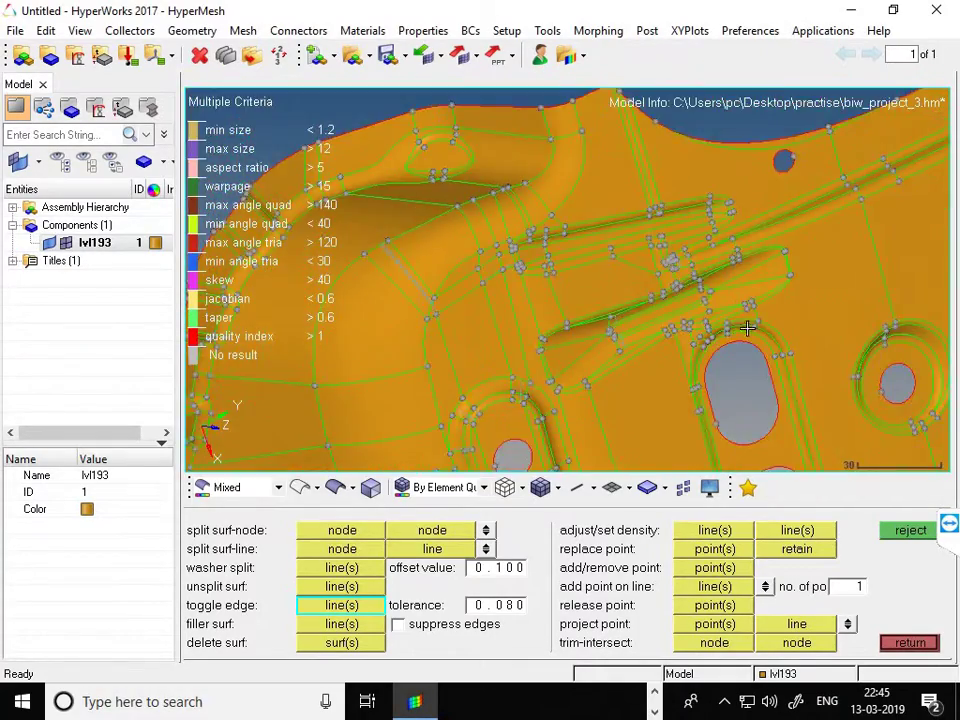
scroll(746, 328, "up", 4)
scroll(727, 355, "up", 4)
scroll(727, 355, "down", 5)
scroll(660, 335, "up", 3)
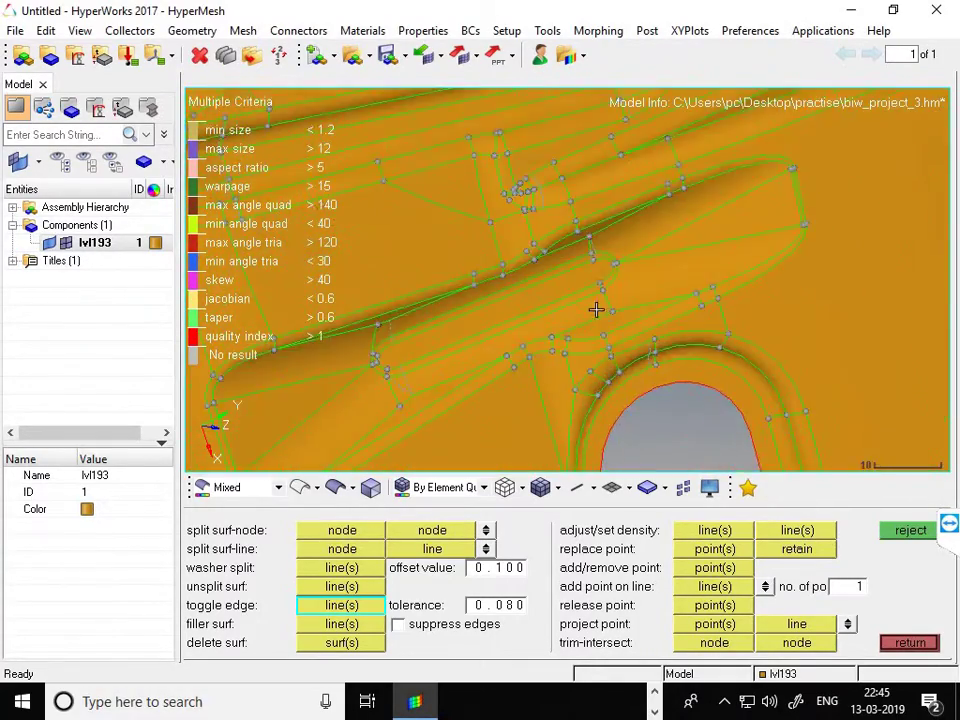
scroll(597, 313, "down", 4)
- Suppress the short middle edge crossing the fillet at the upper rounded end of the slotted hole's embossment
scroll(618, 405, "up", 3)
scroll(596, 327, "up", 3)
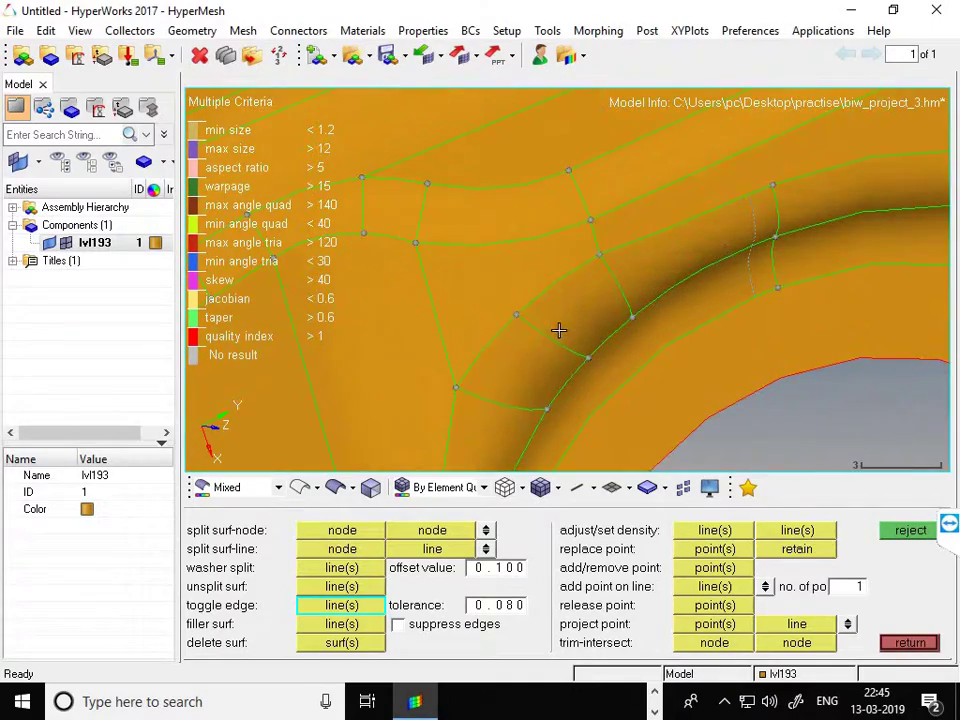
scroll(501, 206, "down", 2)
scroll(508, 317, "down", 2)
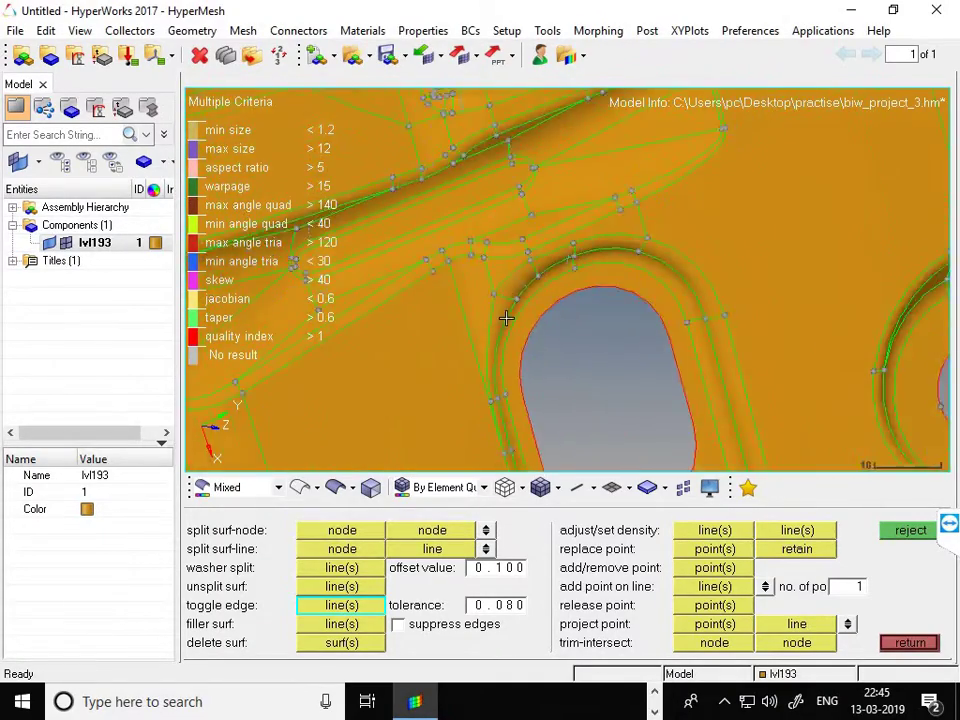
- Examine the bead fillets beside the slotted hole and the bead's tapered end for closely spaced edges
scroll(448, 287, "down", 1)
scroll(487, 281, "up", 2)
scroll(561, 287, "down", 1)
scroll(671, 272, "down", 1)
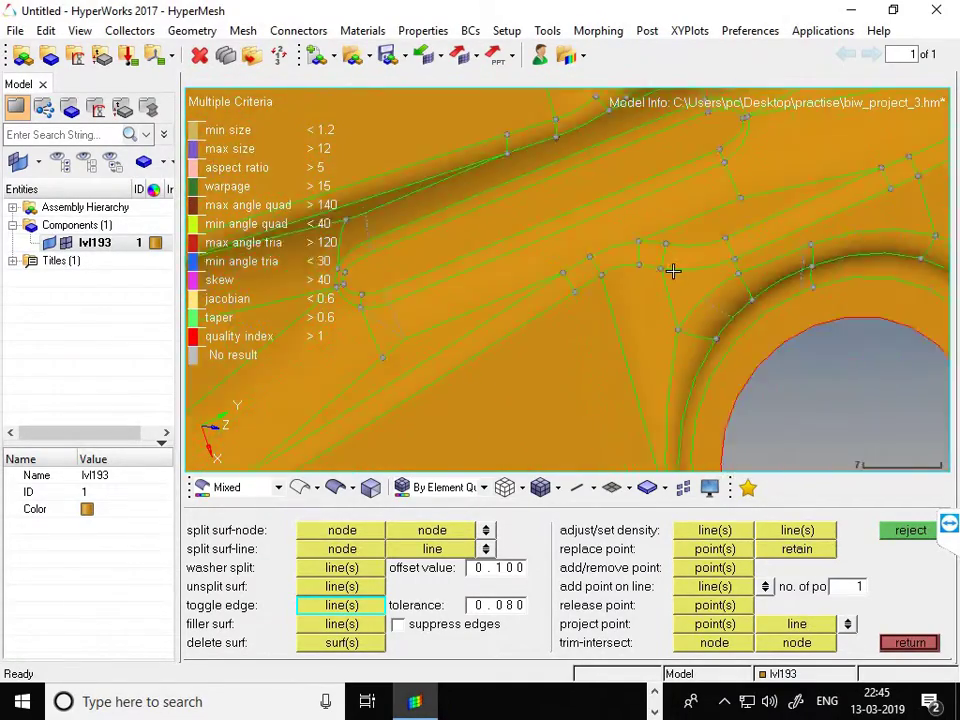
scroll(594, 246, "down", 1)
scroll(530, 344, "up", 2)
scroll(491, 332, "up", 3)
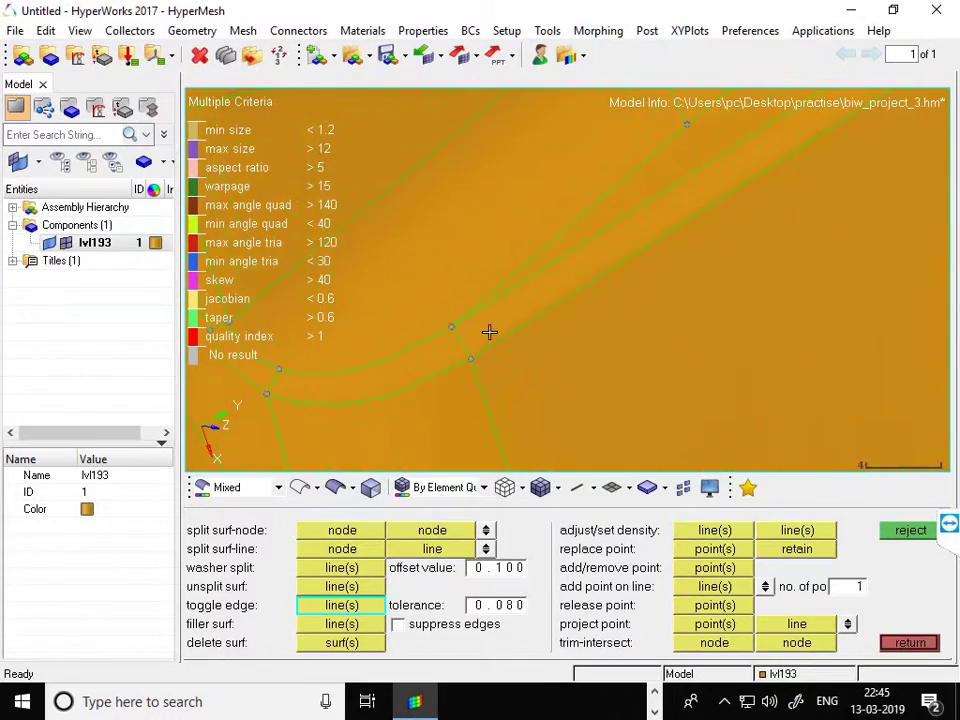
scroll(662, 201, "down", 2)
scroll(619, 324, "down", 3)
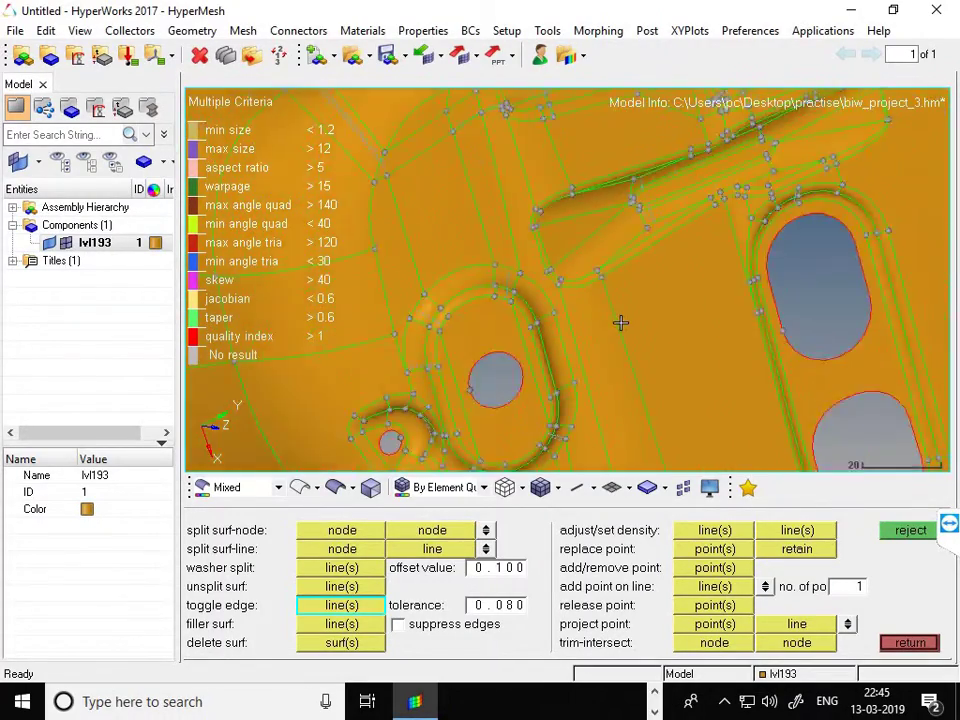
scroll(643, 287, "down", 1)
scroll(643, 287, "up", 4)
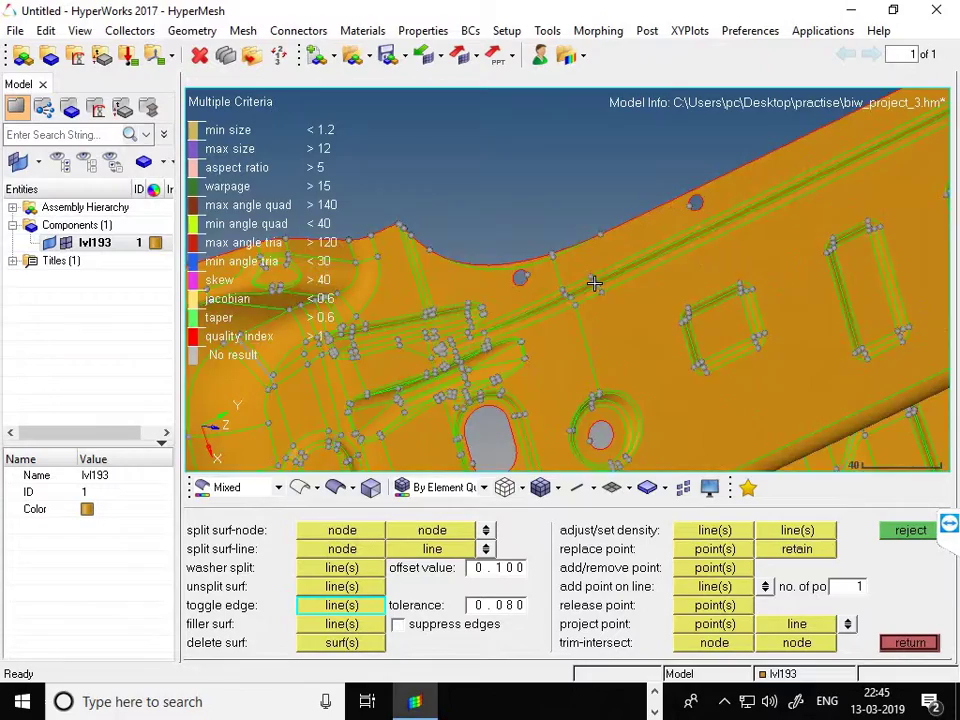
scroll(553, 324, "down", 1)
- Examine the long step line, upper flange and rectangular embossments towards the panel's straight end
mouse_move(620, 324)
left_mouse_down("ctrl")
mouse_move(666, 345)
mouse_move(630, 306)
mouse_move(562, 310)
mouse_move(585, 321)
mouse_move(616, 300)
left_mouse_up("ctrl")
scroll(616, 300, "down", 4)
scroll(860, 245, "up", 5)
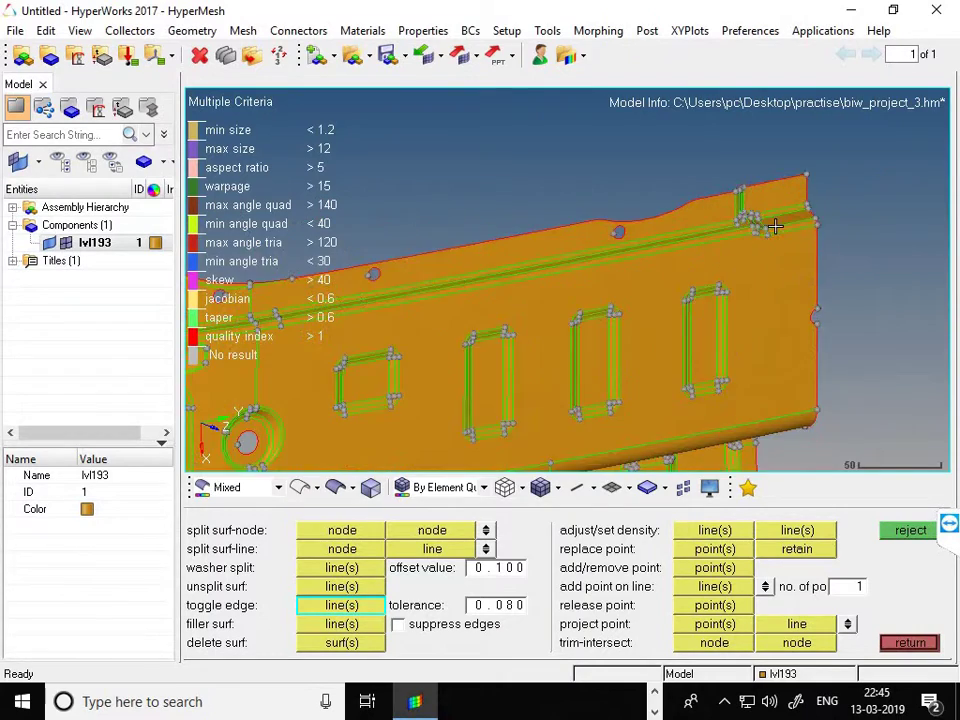
scroll(770, 226, "up", 3)
scroll(668, 247, "down", 2)
scroll(567, 250, "up", 3)
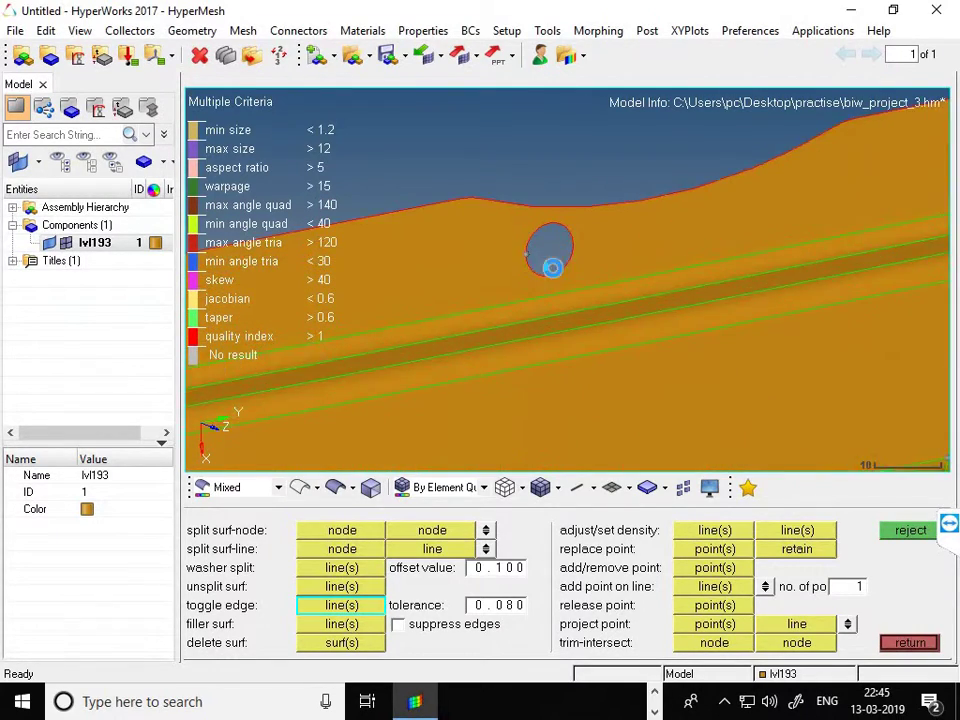
scroll(567, 255, "down", 5)
scroll(690, 324, "up", 2)
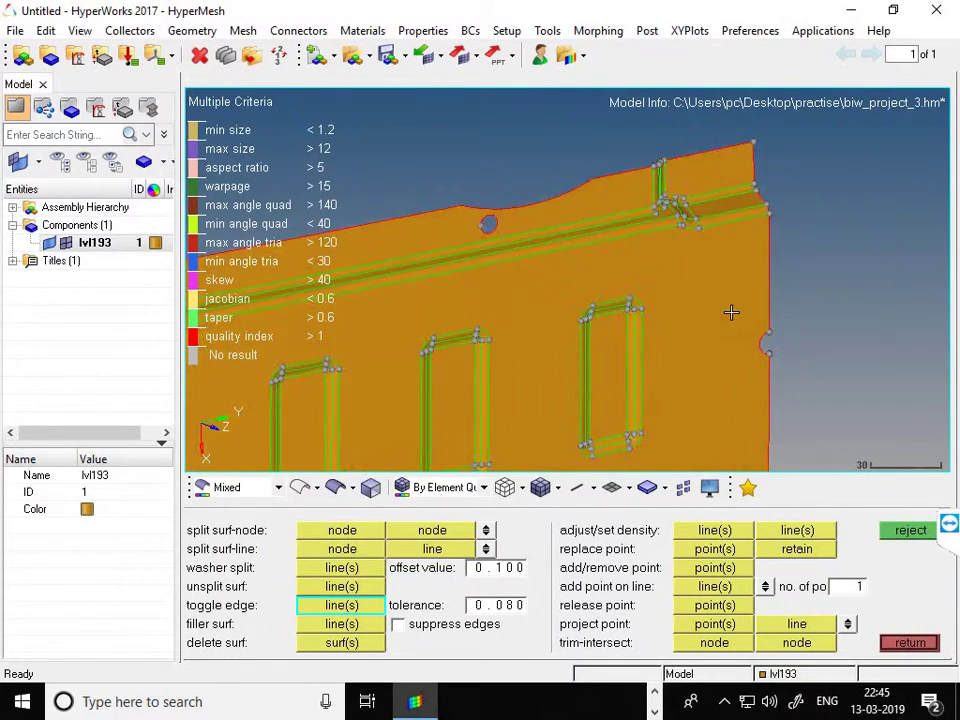
scroll(754, 347, "up", 2)
scroll(754, 347, "down", 6)
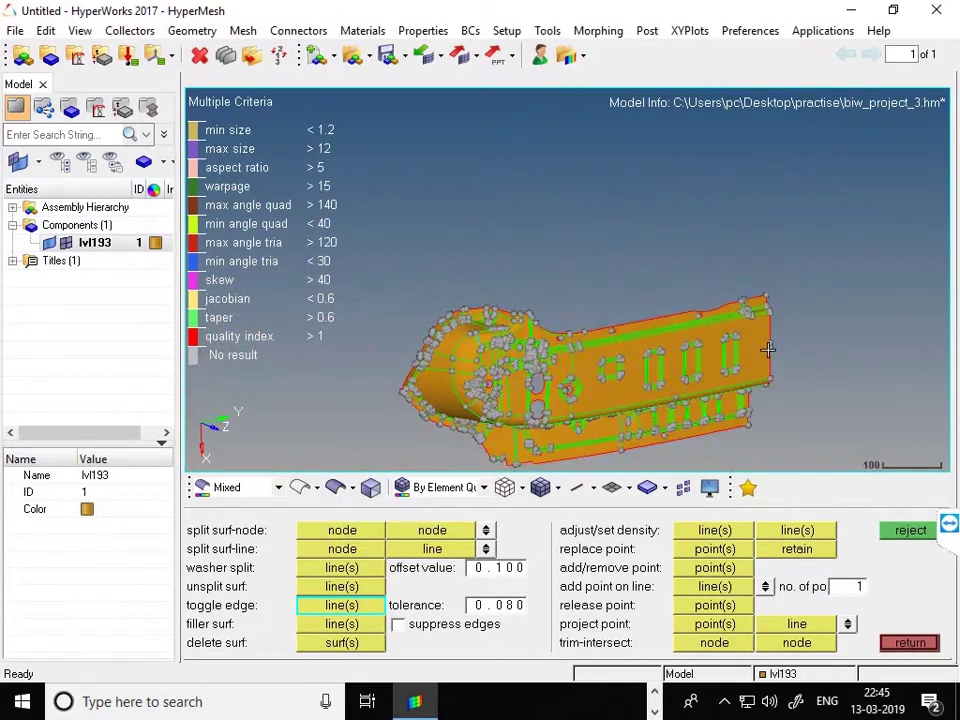
- Examine the small embossed holes and the flange steps around the panel's rounded end
scroll(615, 317, "up", 4)
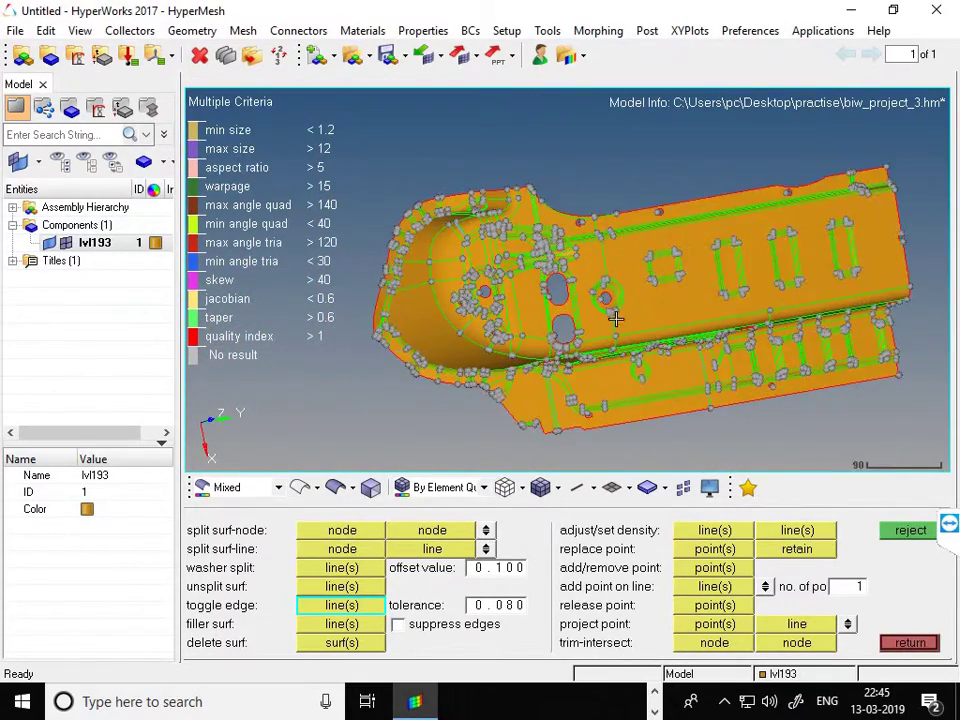
scroll(600, 343, "down", 2)
scroll(600, 306, "up", 3)
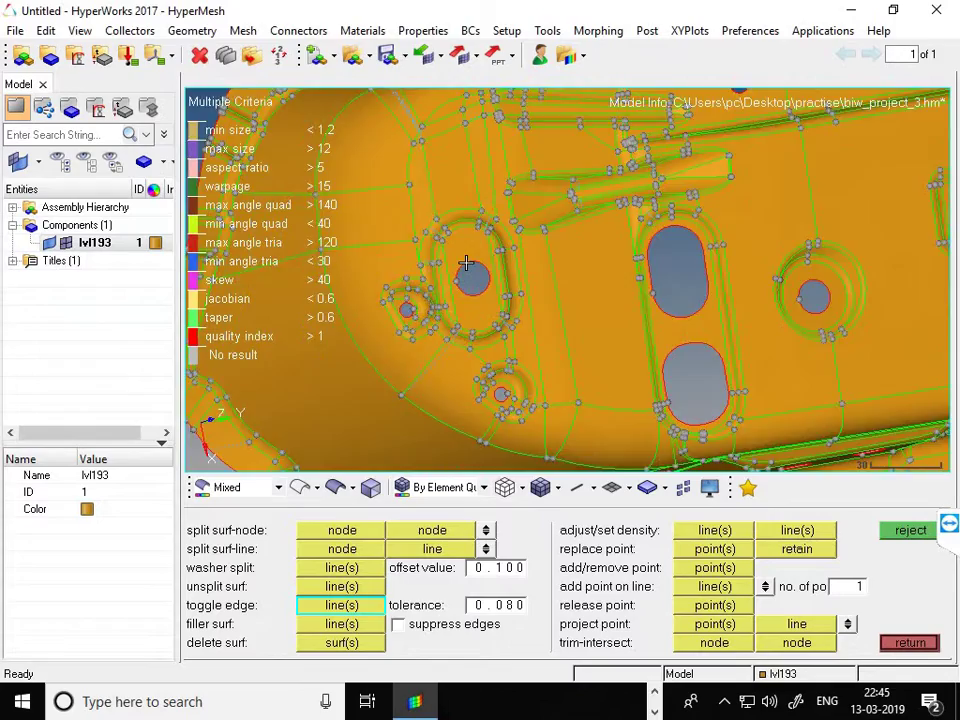
scroll(425, 303, "down", 3)
scroll(425, 303, "up", 4)
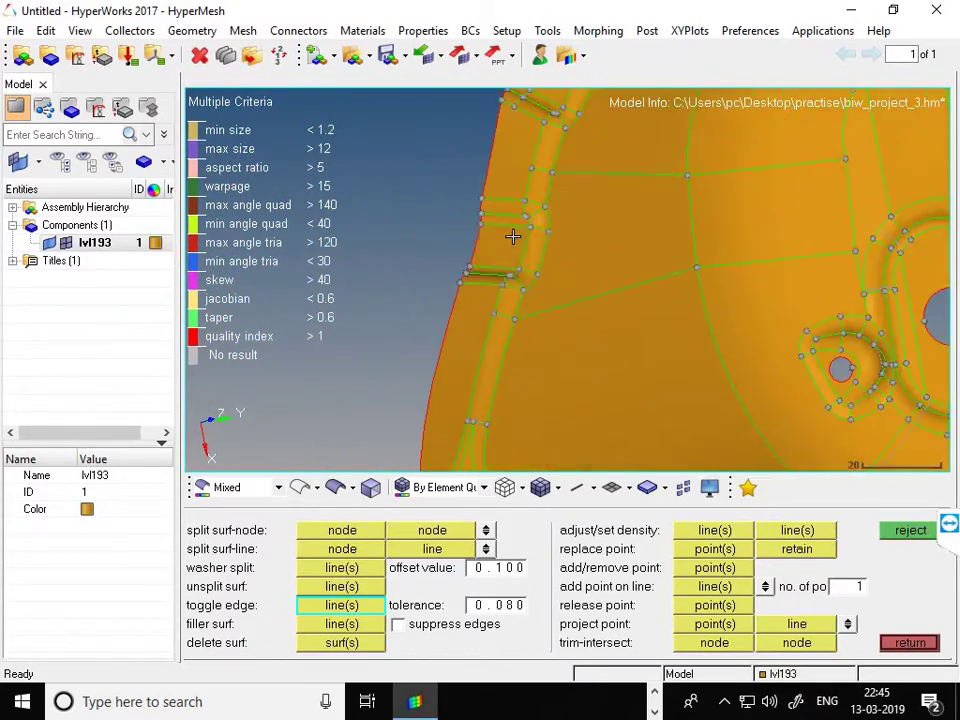
scroll(527, 298, "down", 3)
scroll(676, 306, "up", 3)
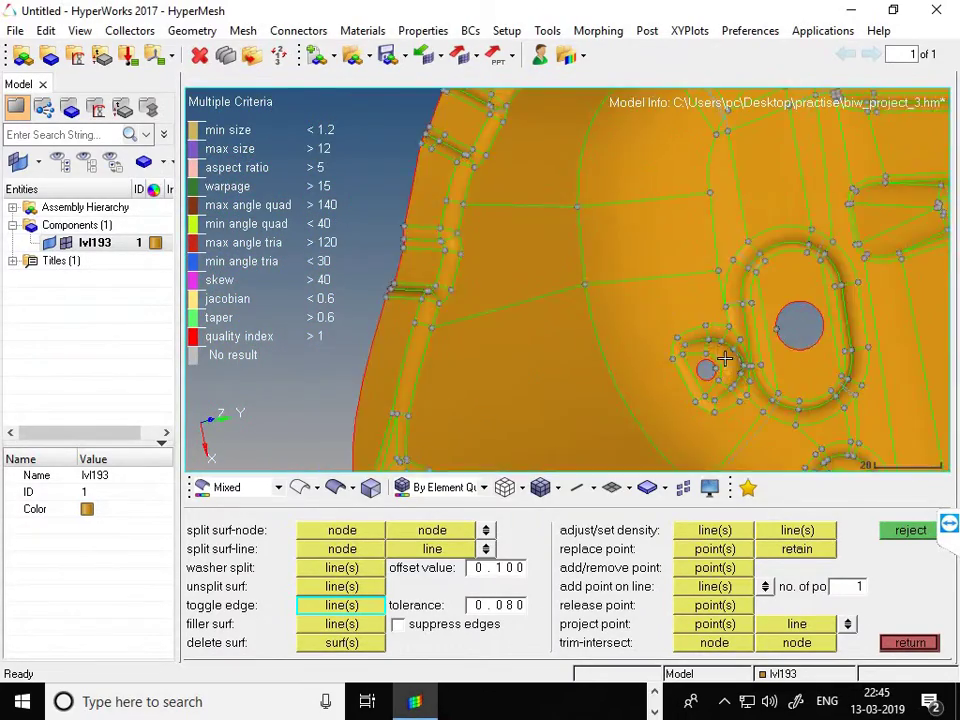
scroll(583, 306, "down", 3)
scroll(562, 299, "down", 4)
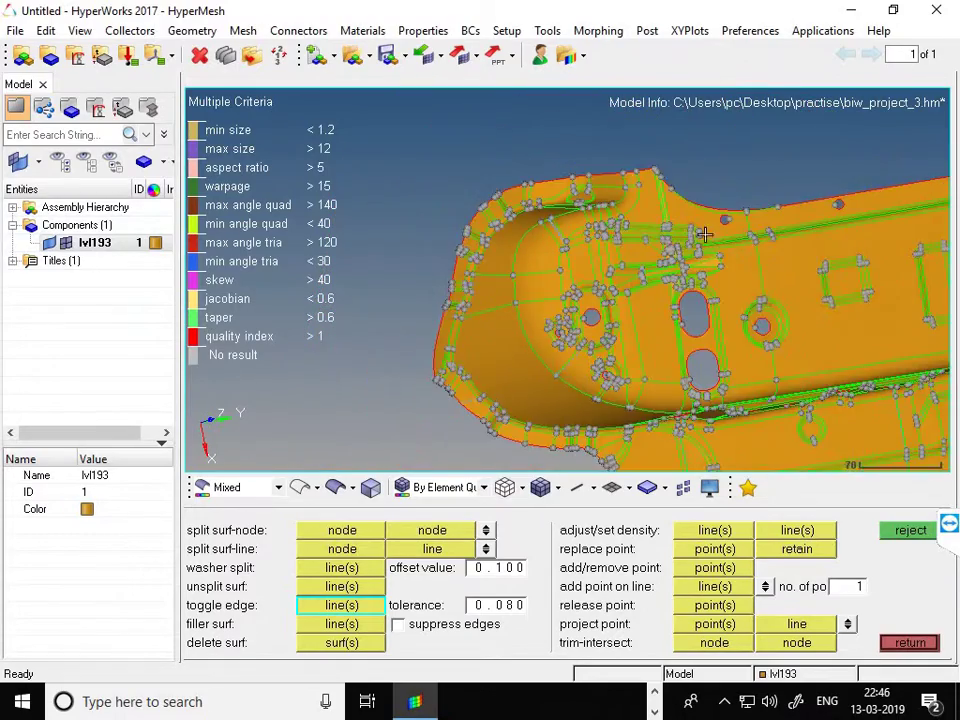
scroll(676, 306, "up", 1)
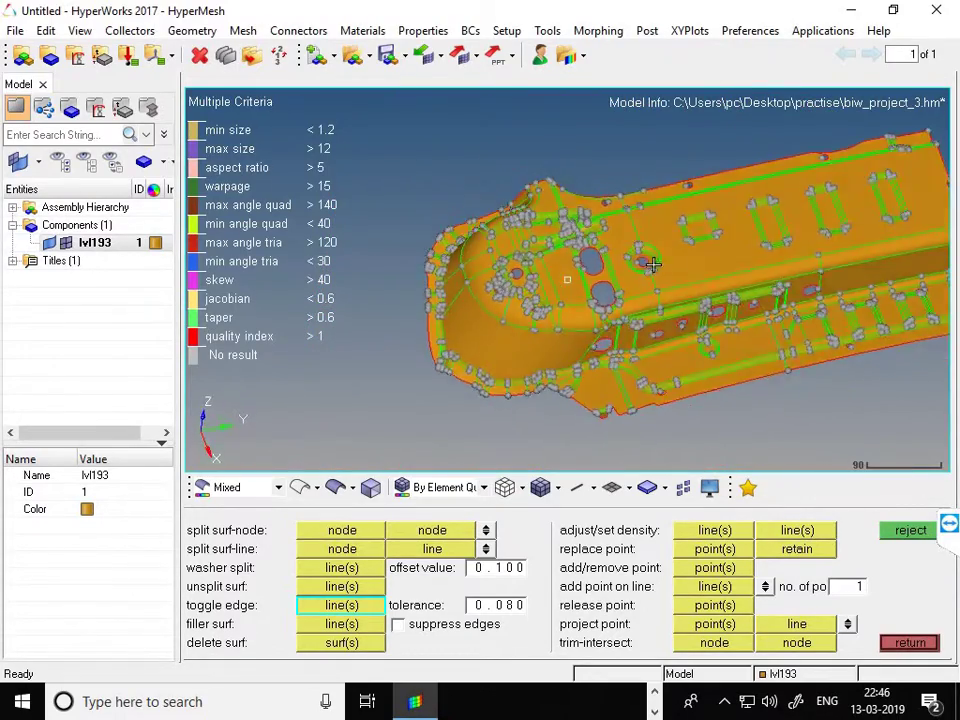
- Examine the closely spaced edges crossing the fillet below the lower slotted hole and the adjoining curved sliver
scroll(676, 306, "up", 5)
scroll(490, 297, "up", 4)
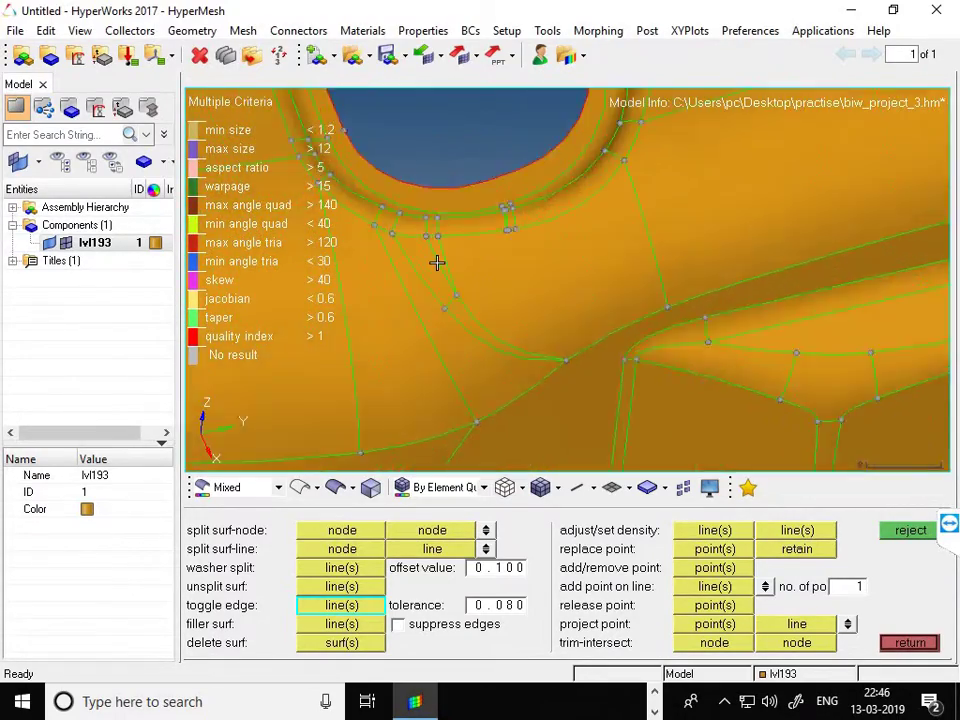
scroll(463, 215, "down", 4)
scroll(577, 316, "up", 3)
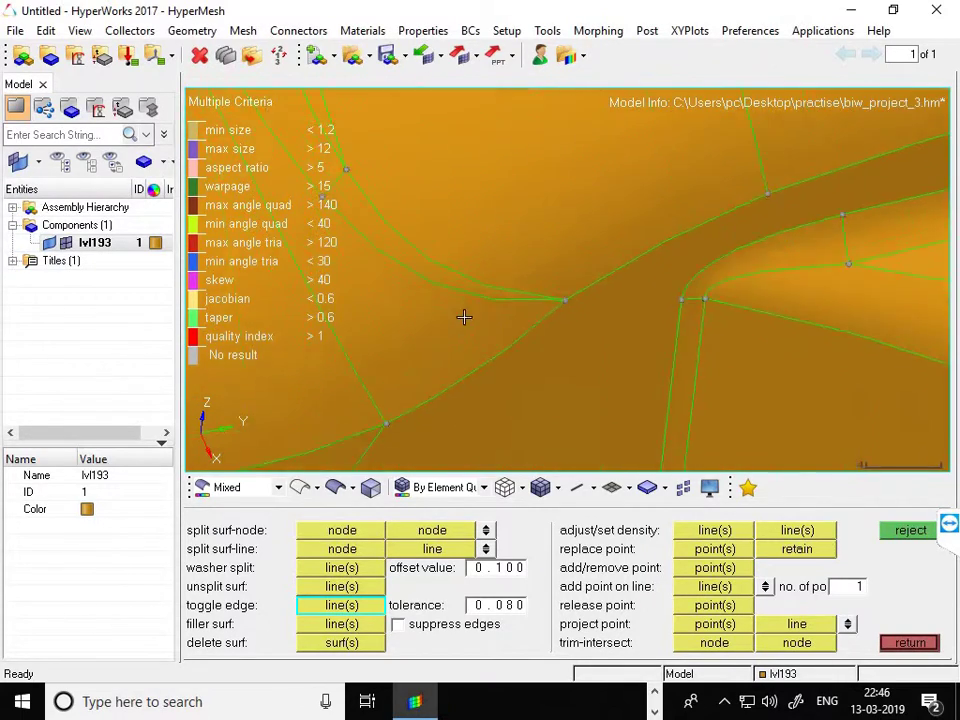
scroll(465, 315, "up", 2)
scroll(627, 320, "down", 4)
scroll(634, 333, "down", 3)
scroll(590, 300, "up", 2)
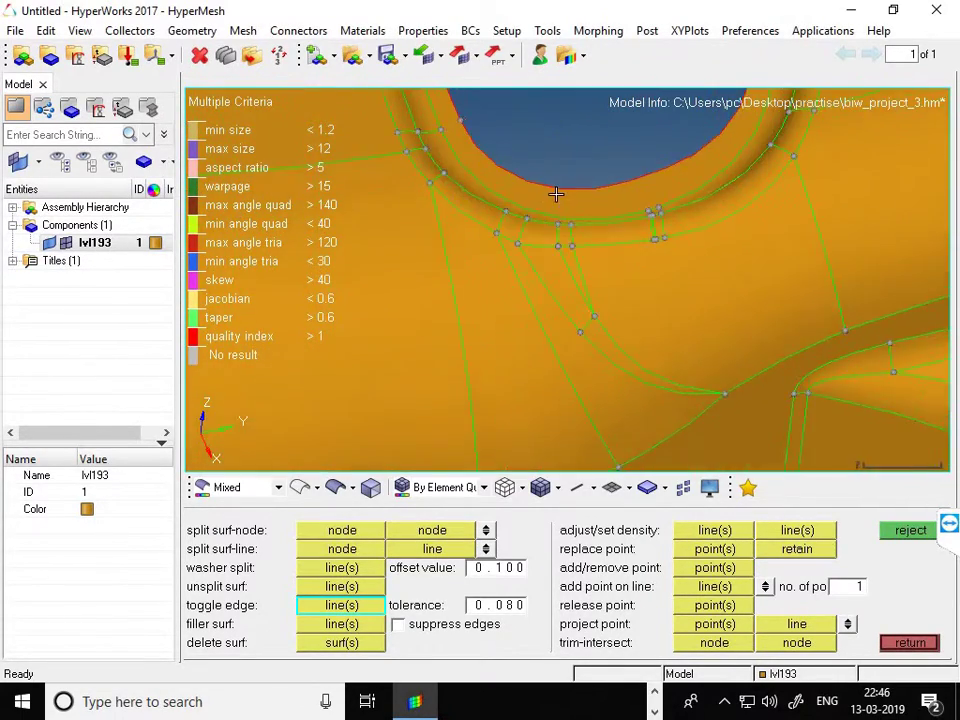
scroll(557, 197, "up", 3)
scroll(558, 233, "down", 3)
scroll(630, 249, "up", 3)
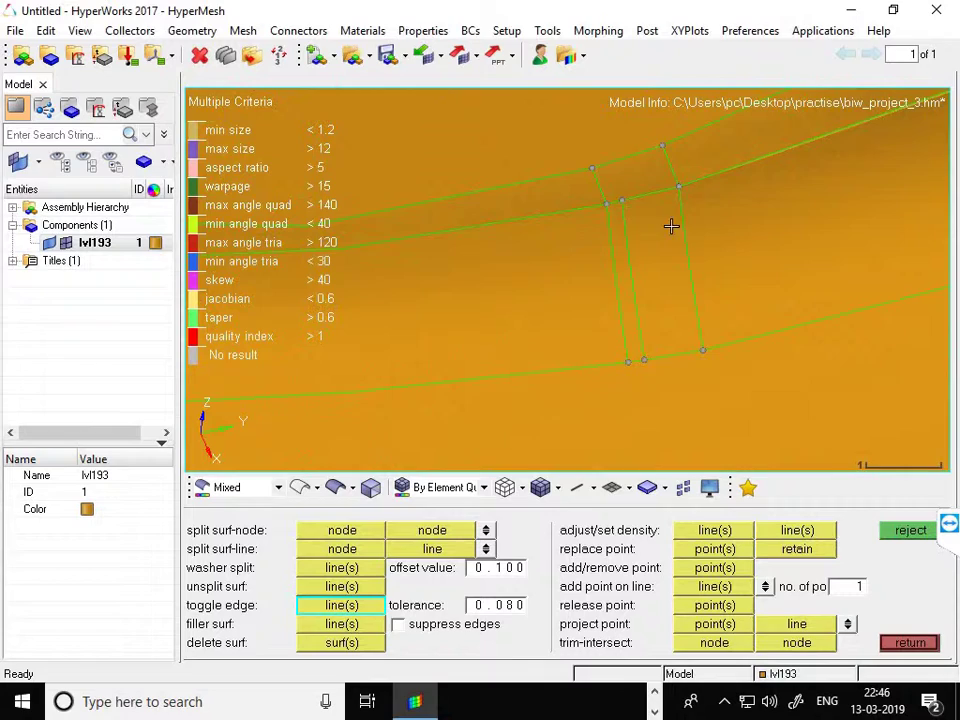
scroll(635, 270, "up", 1)
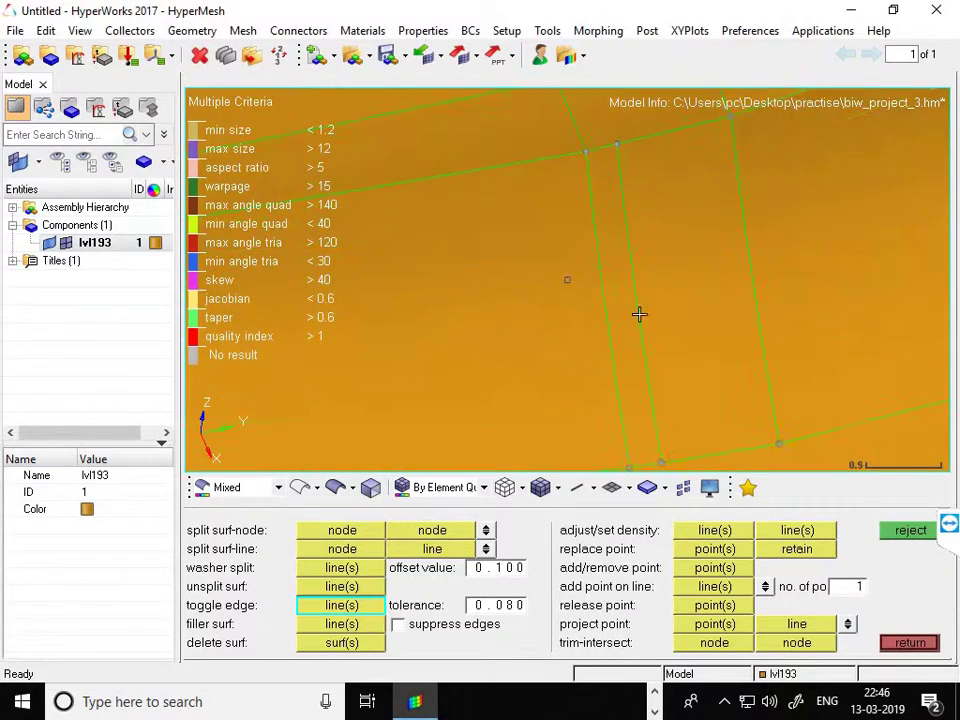
- Examine the edges below the lower slotted hole and along the panel's lower flange for closely spaced lines
left_click(626, 253)
scroll(572, 208, "down", 5)
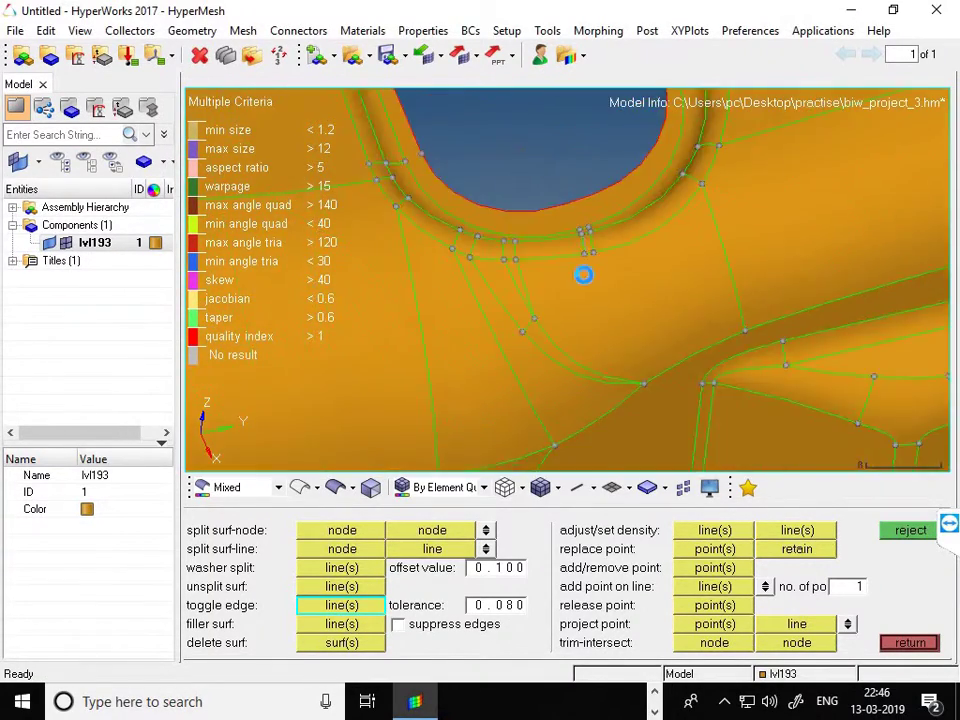
scroll(584, 274, "down", 5)
scroll(540, 337, "up", 6)
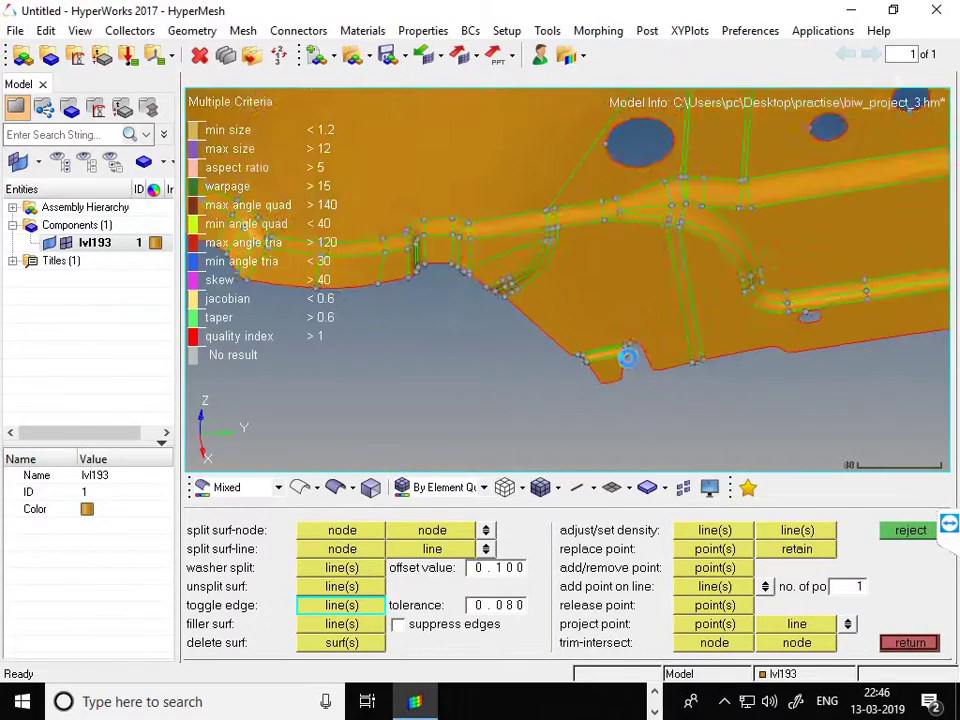
scroll(637, 352, "down", 2)
scroll(638, 352, "down", 3)
scroll(463, 310, "up", 5)
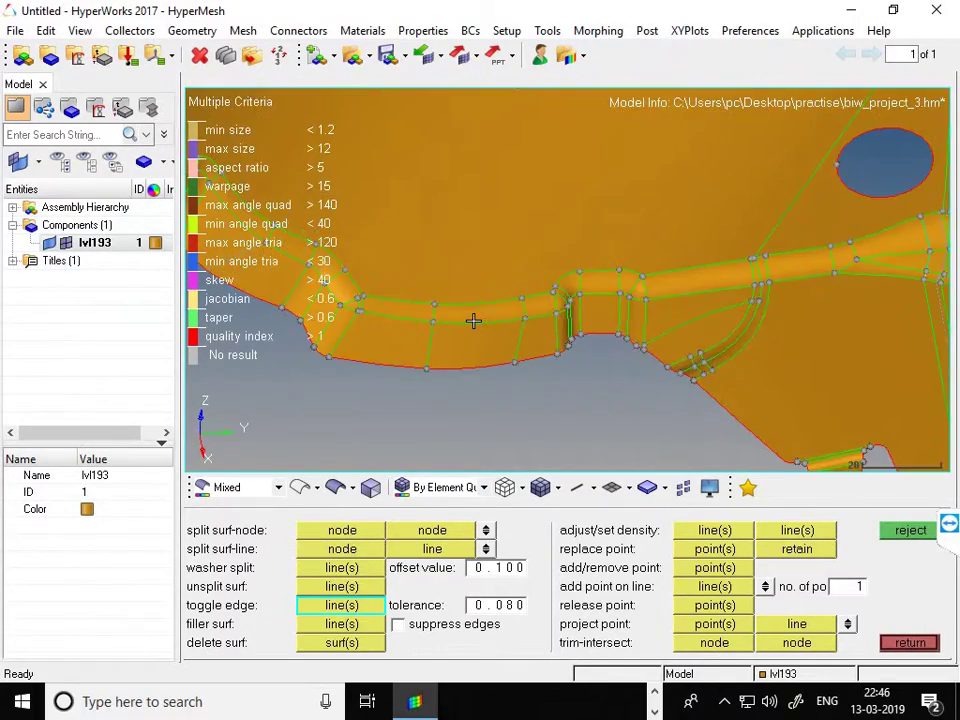
scroll(540, 275, "down", 2)
scroll(555, 279, "up", 1)
scroll(556, 279, "down", 6)
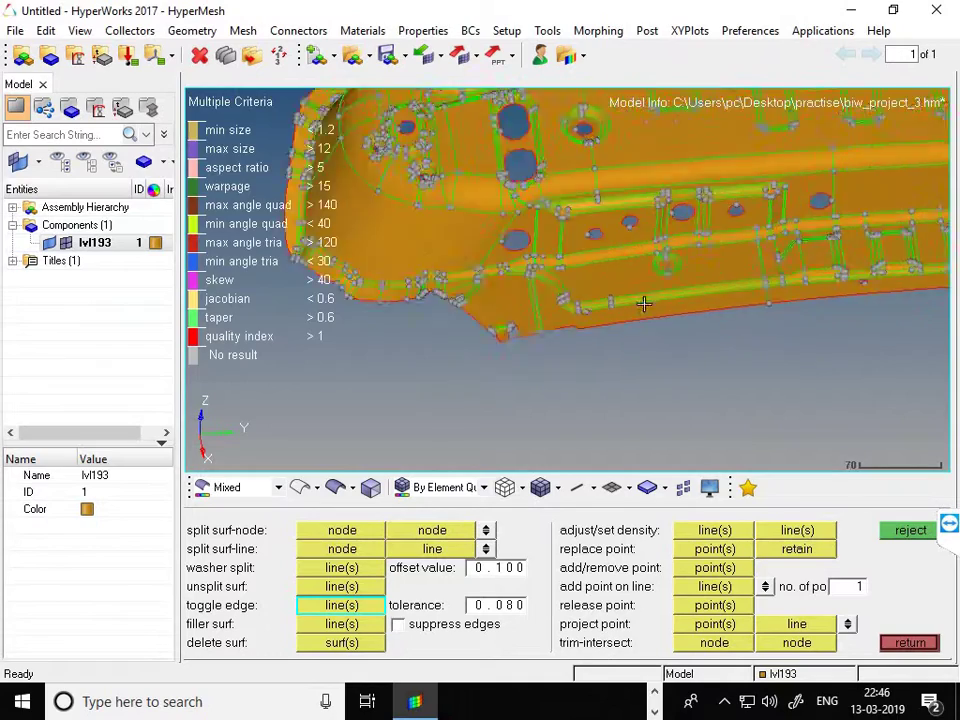
- Examine the corner surfaces and fillet edges of the last rectangular embossment at the panel's straight end
scroll(572, 263, "up", 10)
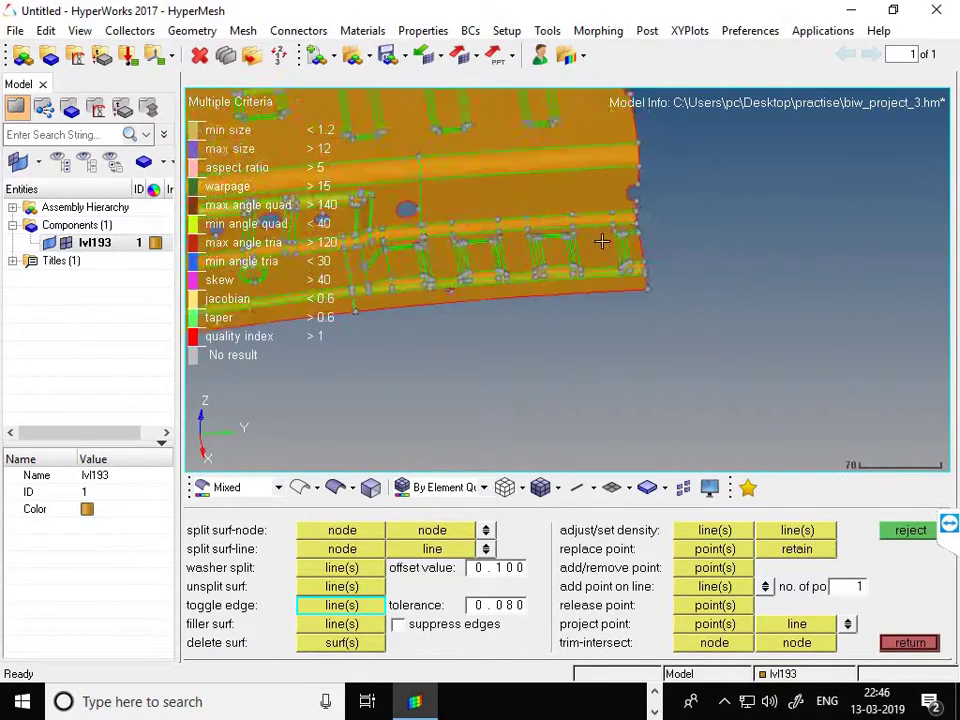
scroll(735, 253, "up", 8)
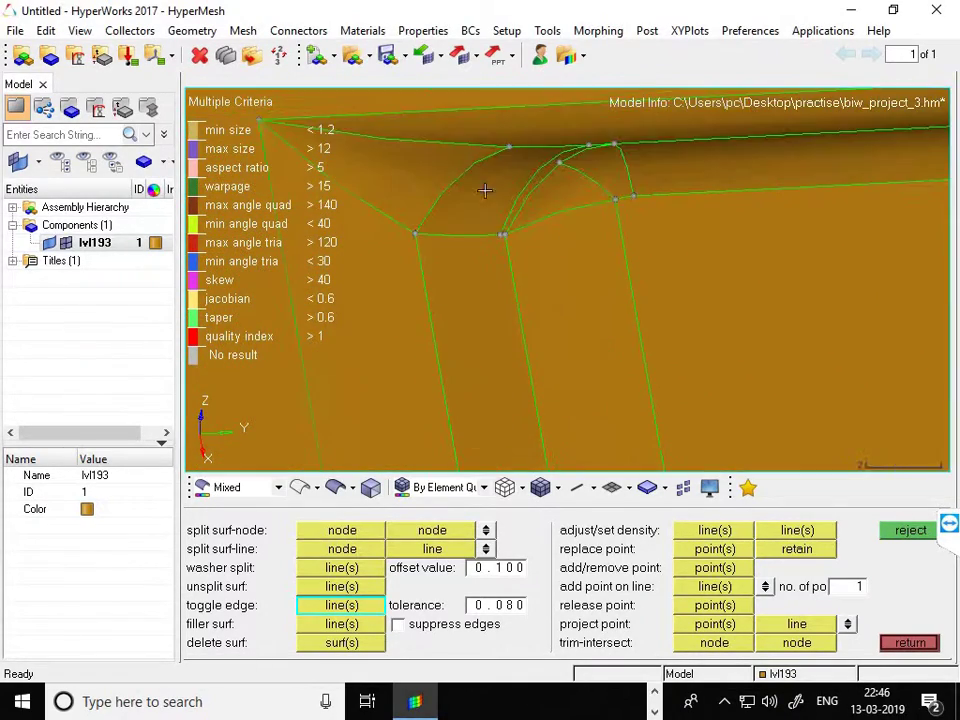
scroll(620, 125, "down", 8)
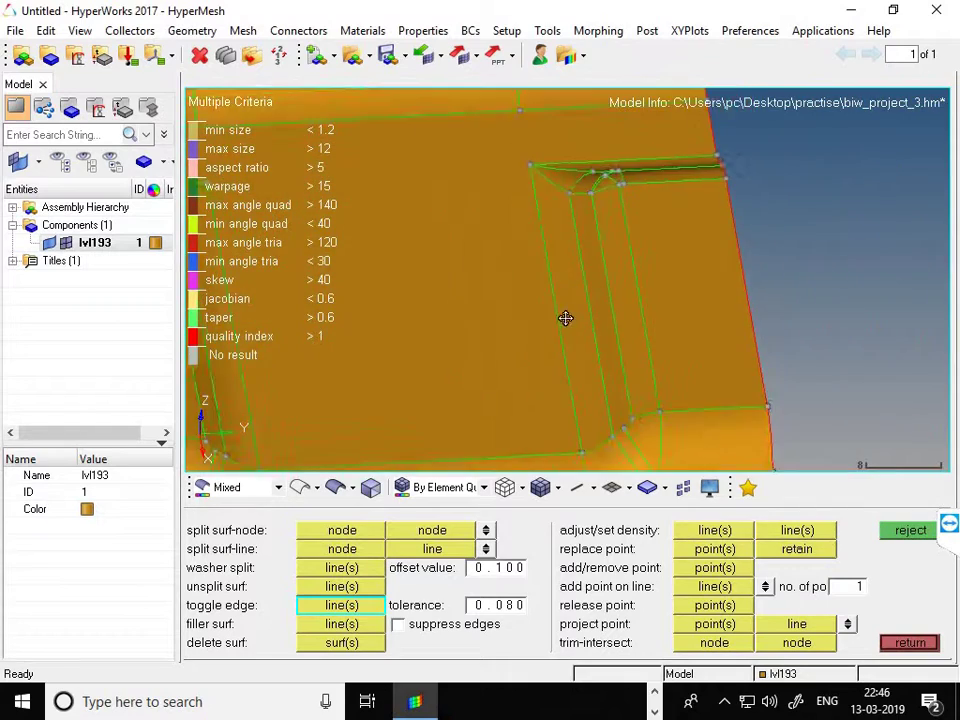
scroll(645, 280, "up", 4)
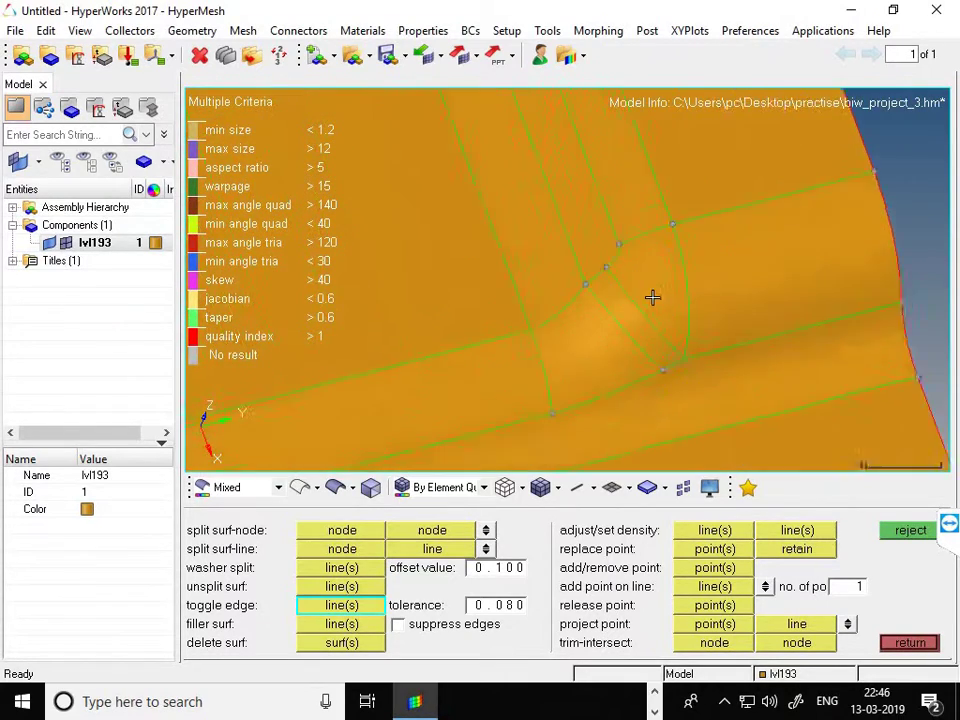
scroll(606, 318, "down", 6)
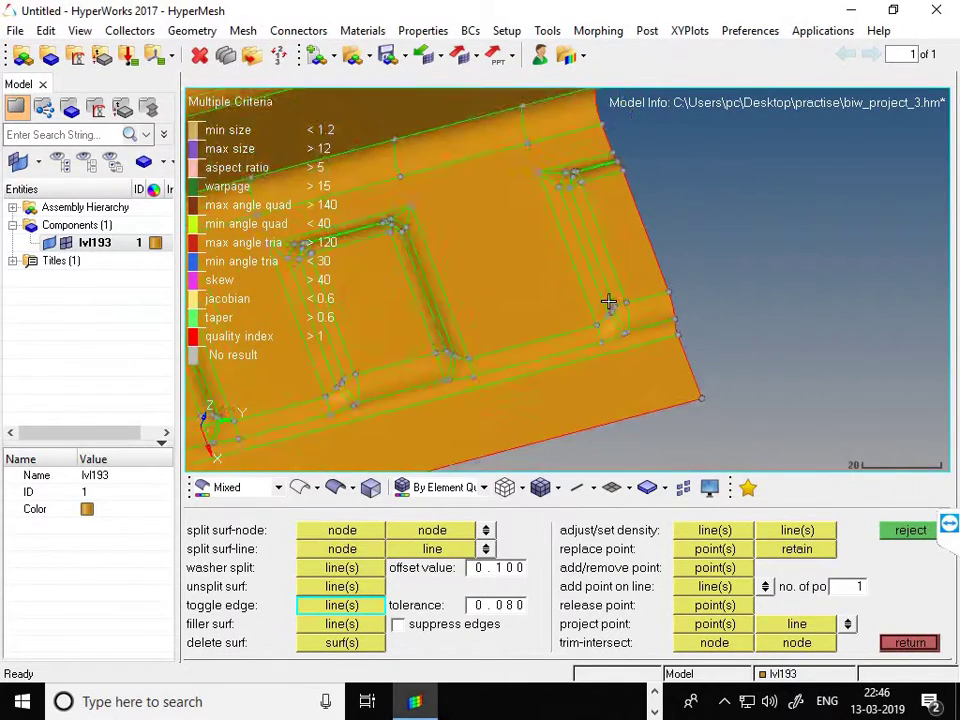
scroll(587, 197, "up", 8)
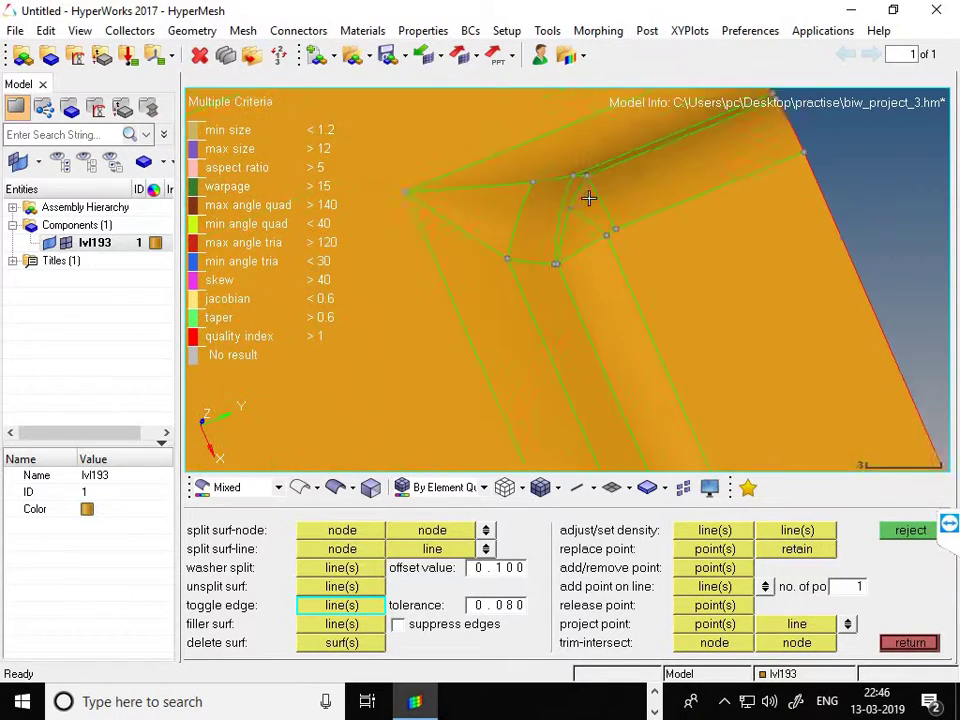
scroll(578, 196, "down", 6)
scroll(621, 140, "up", 2)
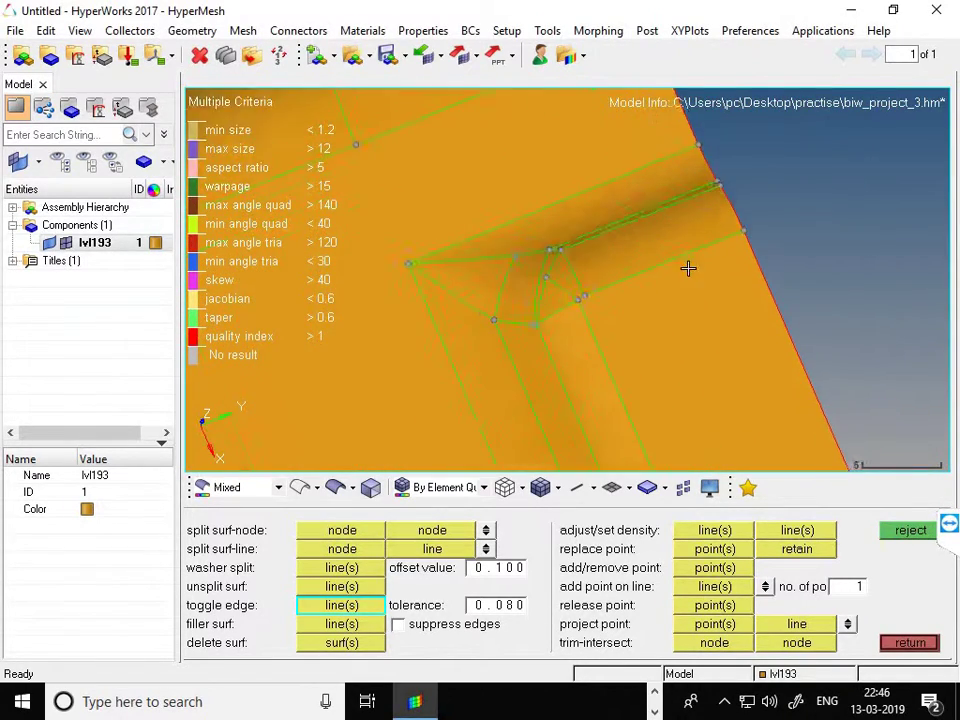
scroll(688, 268, "up", 2)
scroll(360, 340, "up", 2)
scroll(470, 361, "up", 2)
scroll(491, 357, "down", 8)
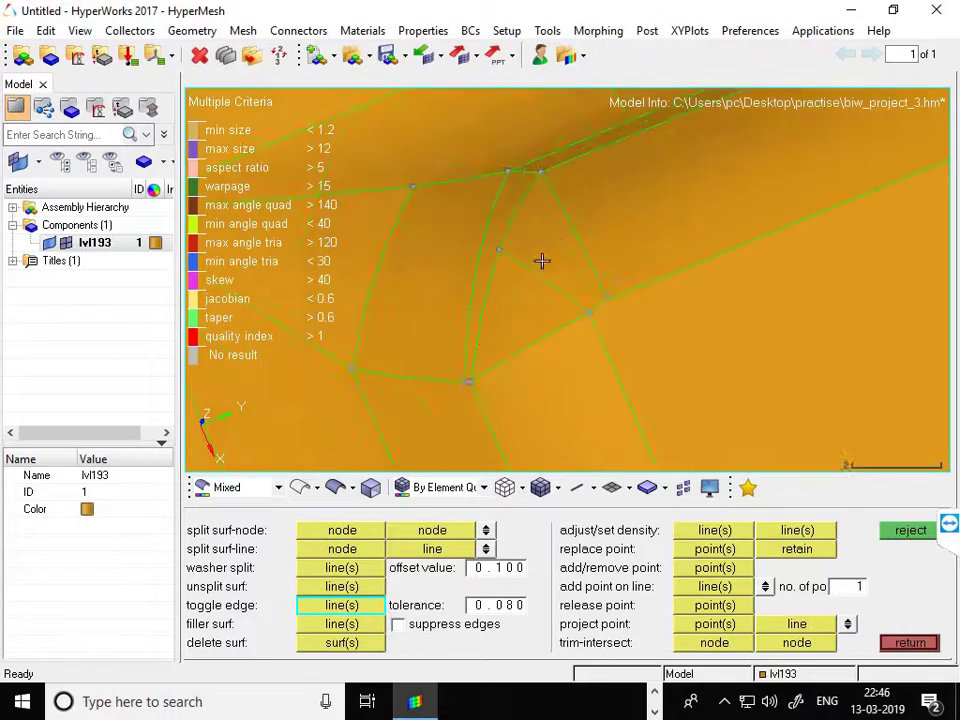
scroll(684, 242, "down", 10)
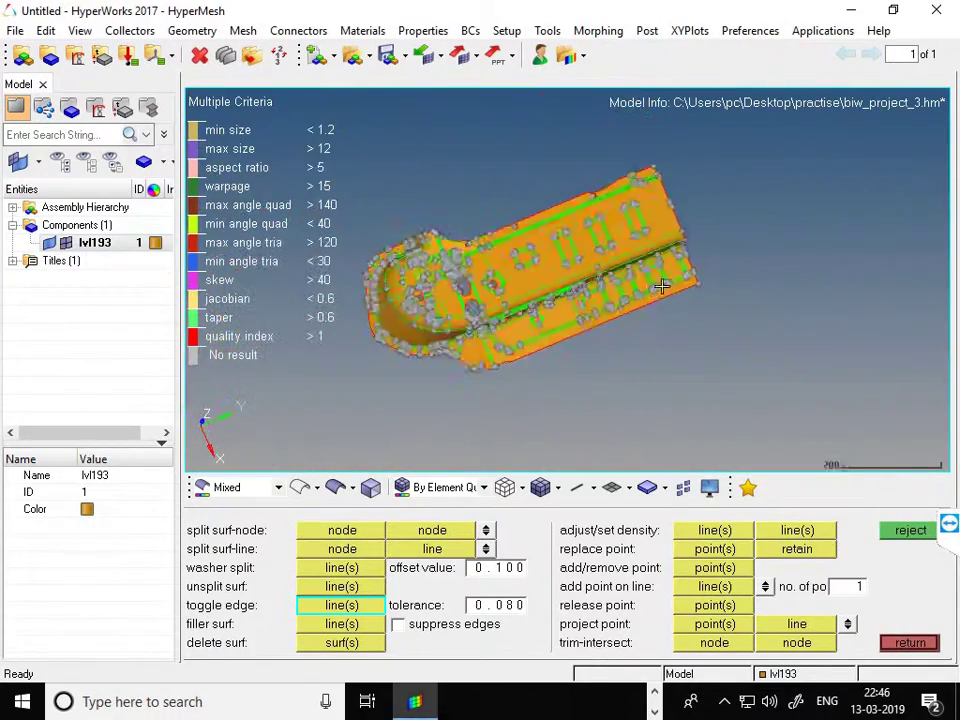
- Examine the upper flange's curved outer edge and the small round holes beside it
scroll(484, 270, "up", 5)
left_click_drag(677, 270, 520, 280, "ctrl")
scroll(656, 283, "up", 2)
scroll(577, 328, "down", 5)
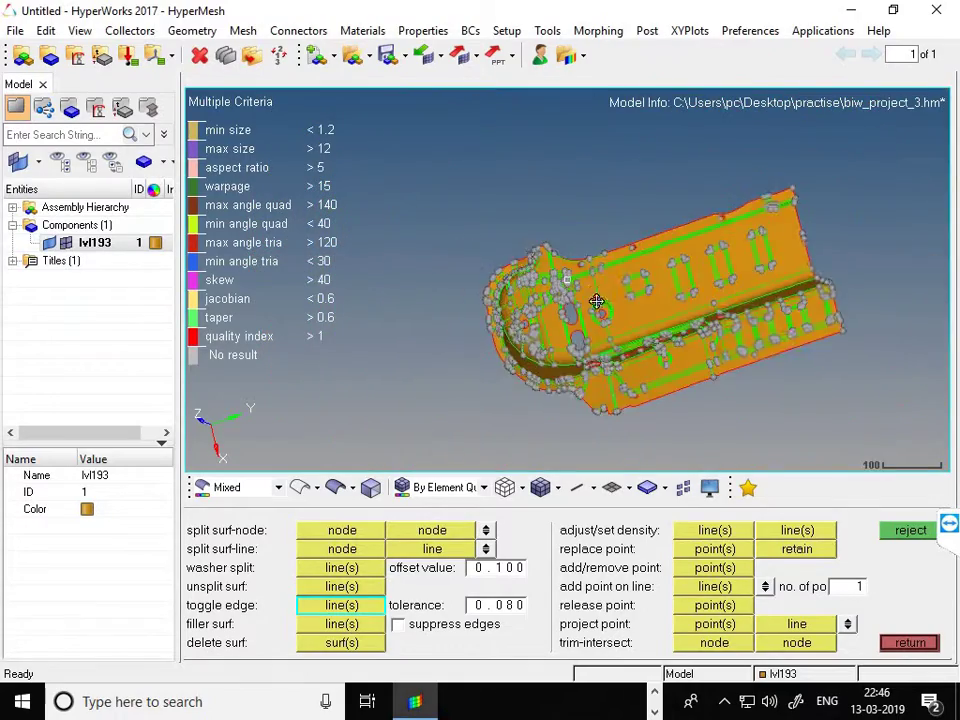
left_click_drag(598, 304, 593, 266, "ctrl")
scroll(593, 264, "up", 3)
scroll(593, 262, "up", 3)
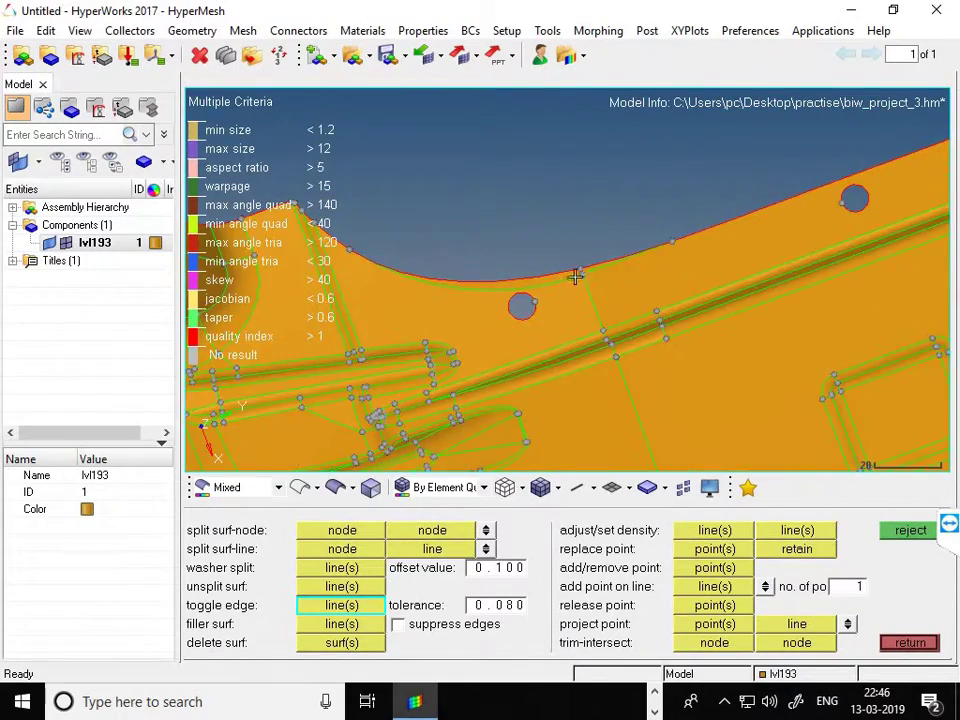
scroll(431, 285, "down", 4)
scroll(479, 252, "up", 4)
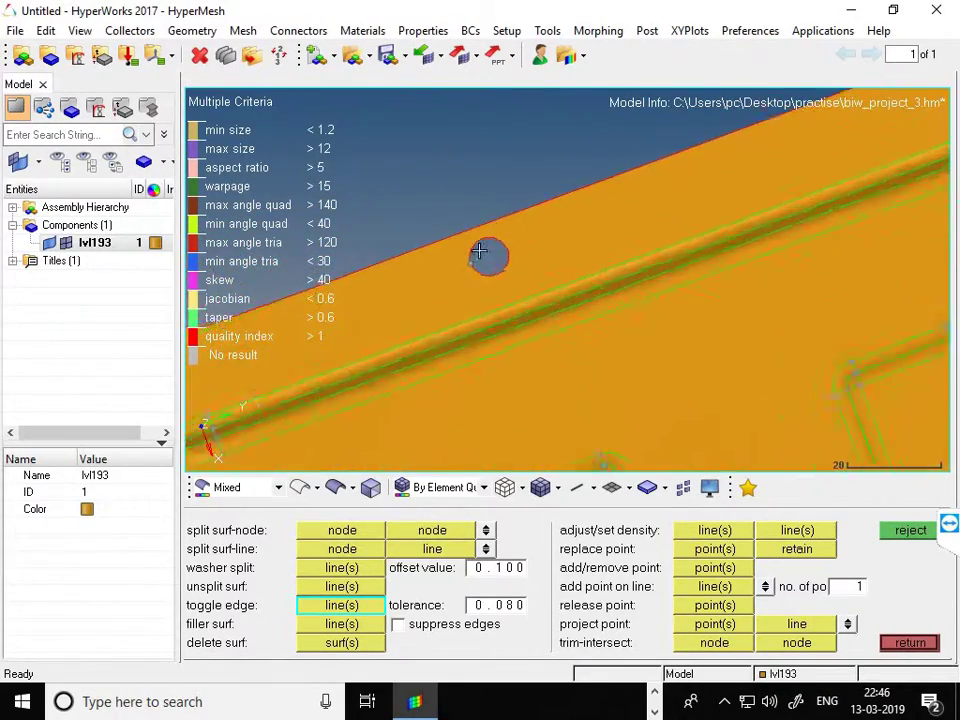
scroll(479, 252, "down", 3)
scroll(566, 278, "up", 2)
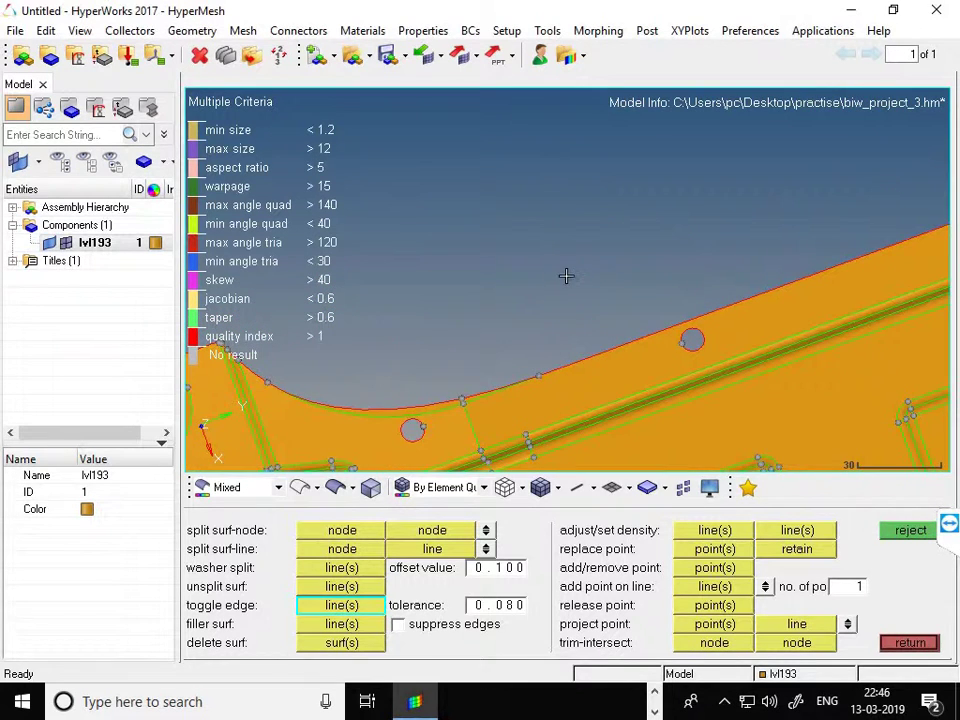
- Create an arc-centre node for the round hole in the upper flange from its edge line
scroll(690, 328, "up", 5)
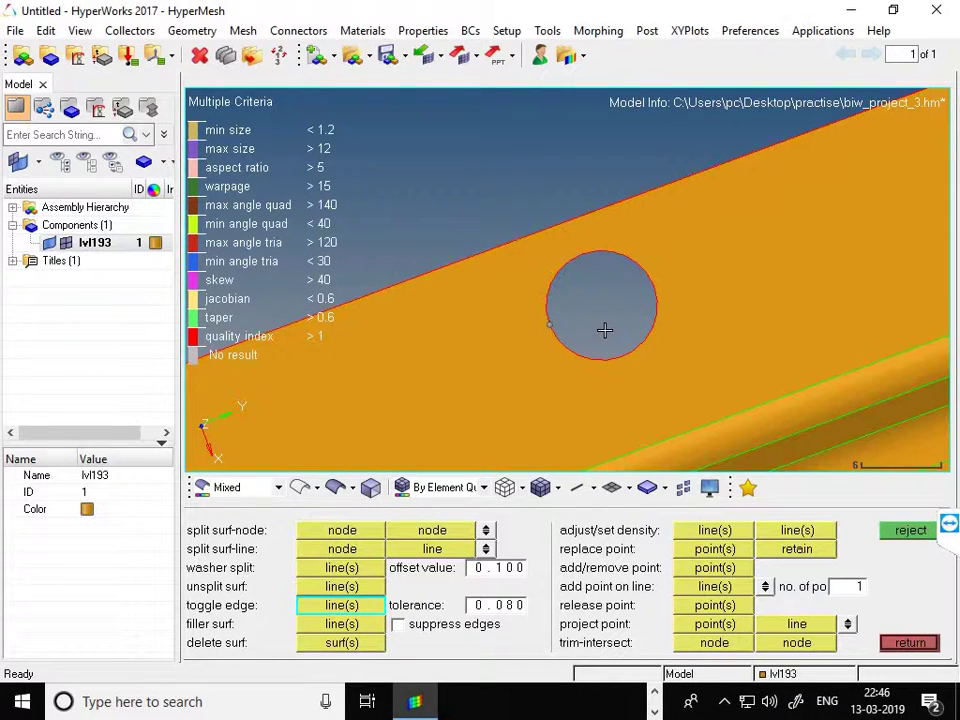
scroll(636, 282, "up", 2)
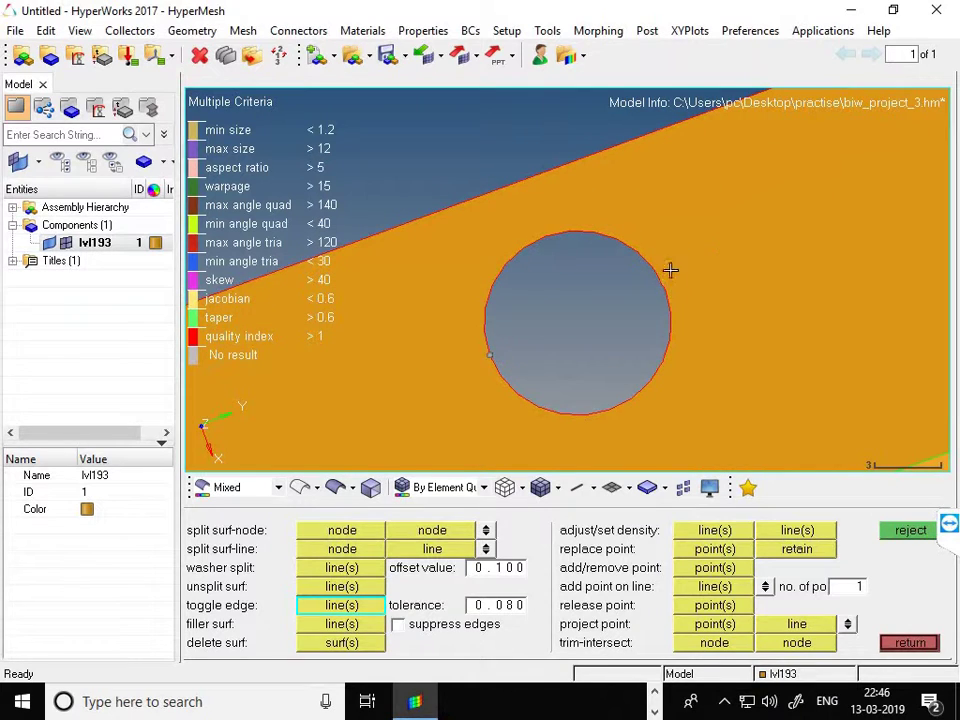
key("F4")
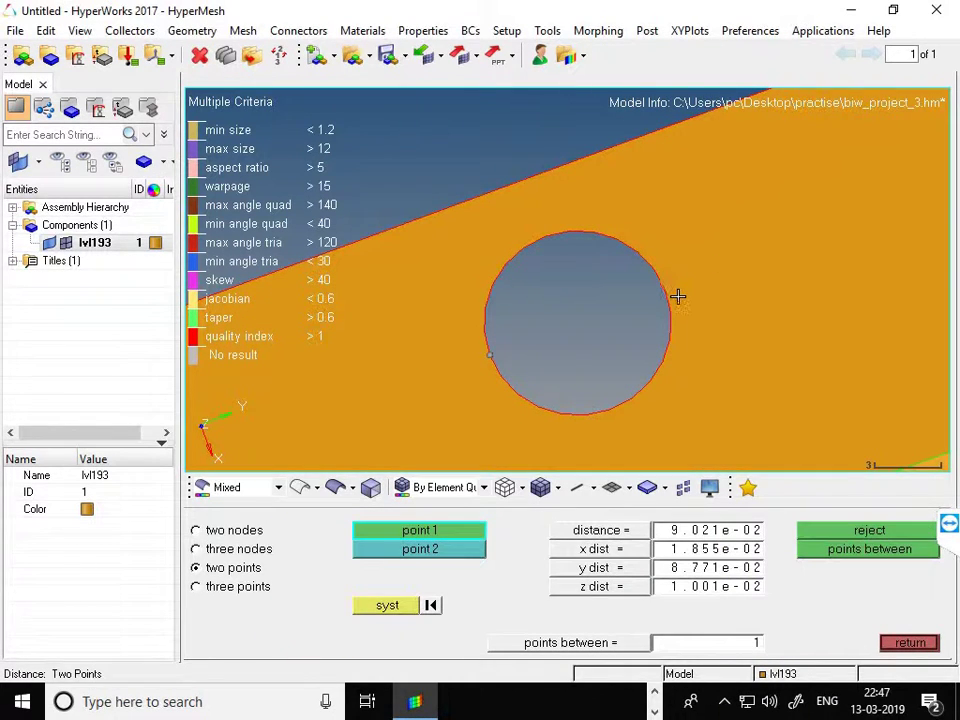
key("F8")
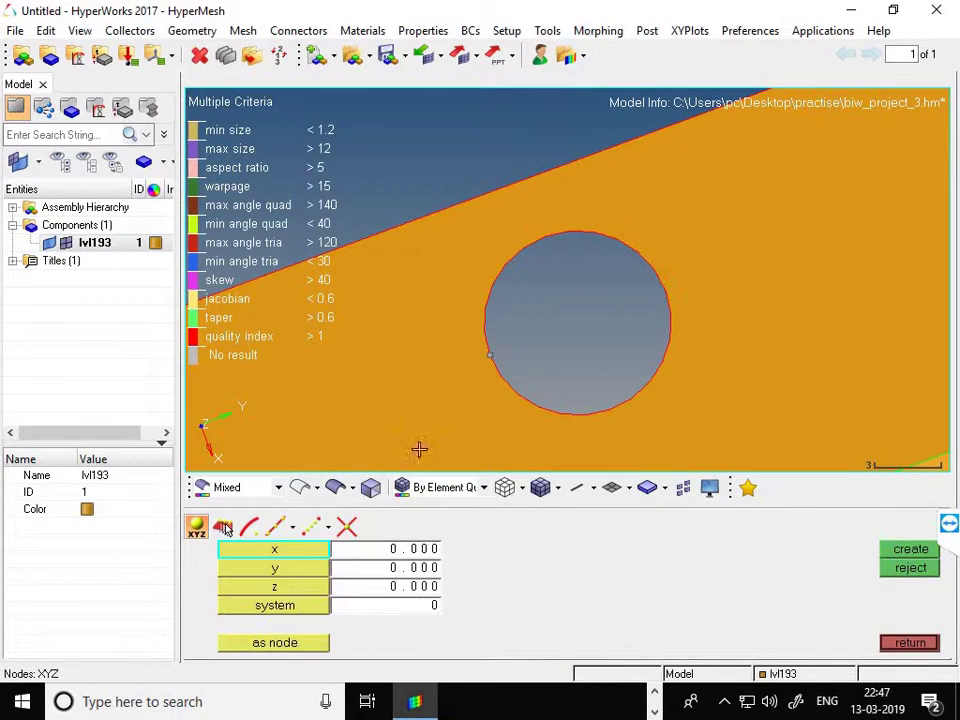
left_click(250, 527)
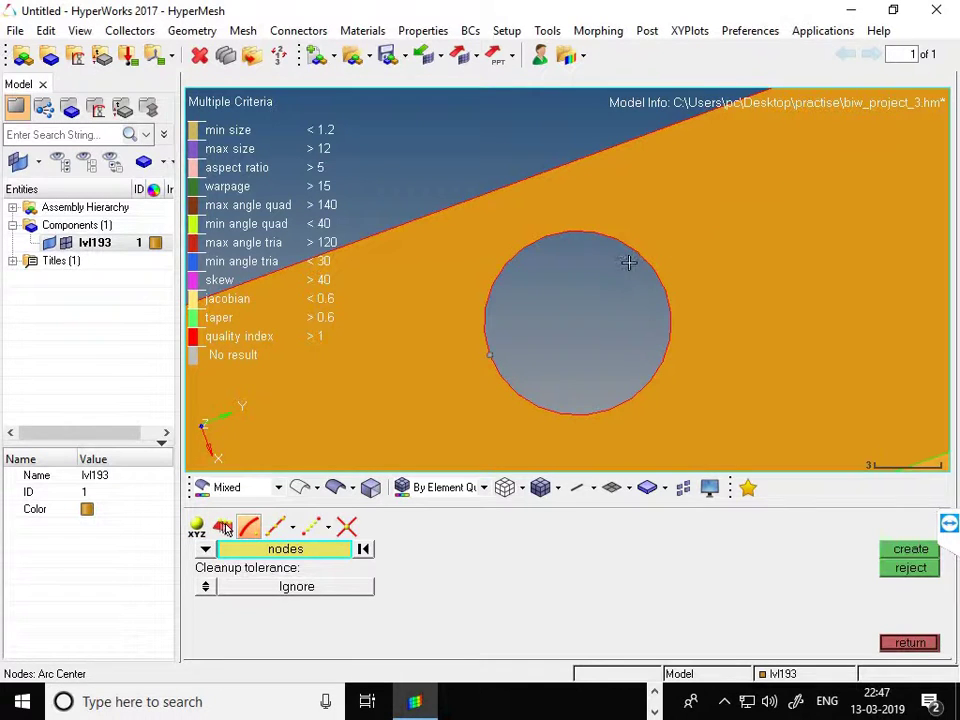
left_click(205, 549)
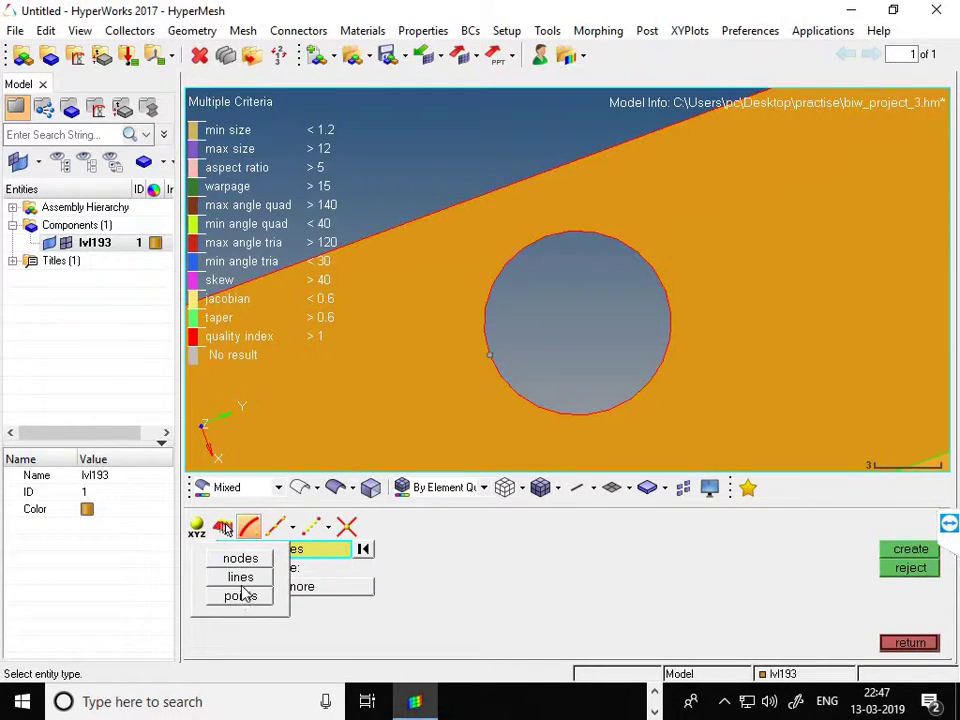
left_click(240, 576)
left_click(632, 249)
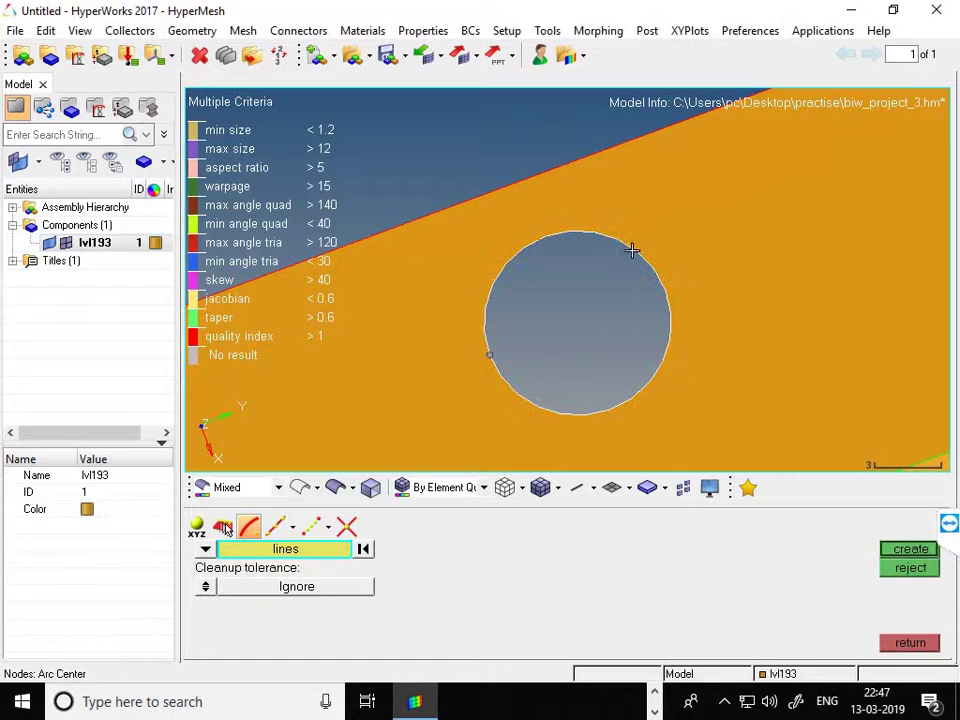
middle_click(616, 318)
scroll(581, 327, "up", 2)
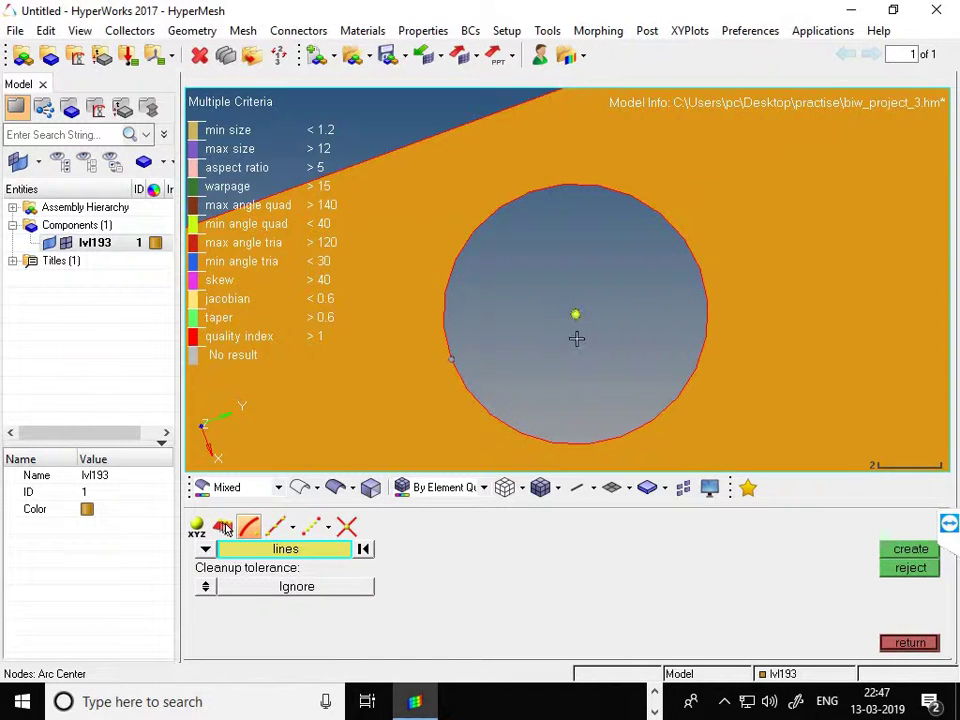
scroll(576, 339, "down", 2)
scroll(478, 414, "up", 2)
- Measure the two-node distance from the flange hole's rim point to its centre node
key("F4")
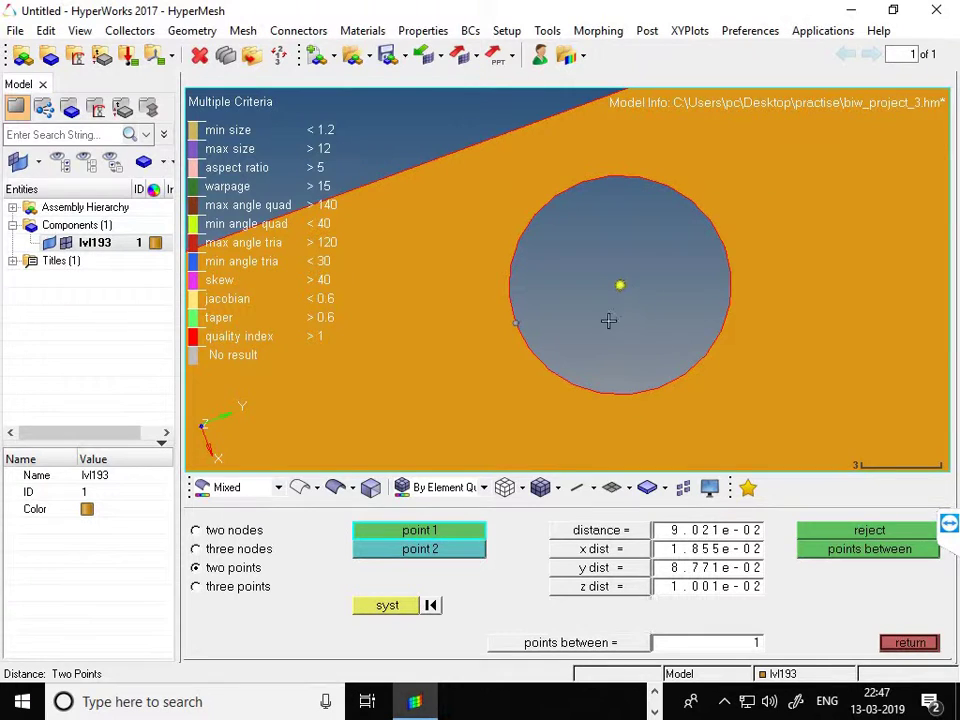
left_click(516, 324)
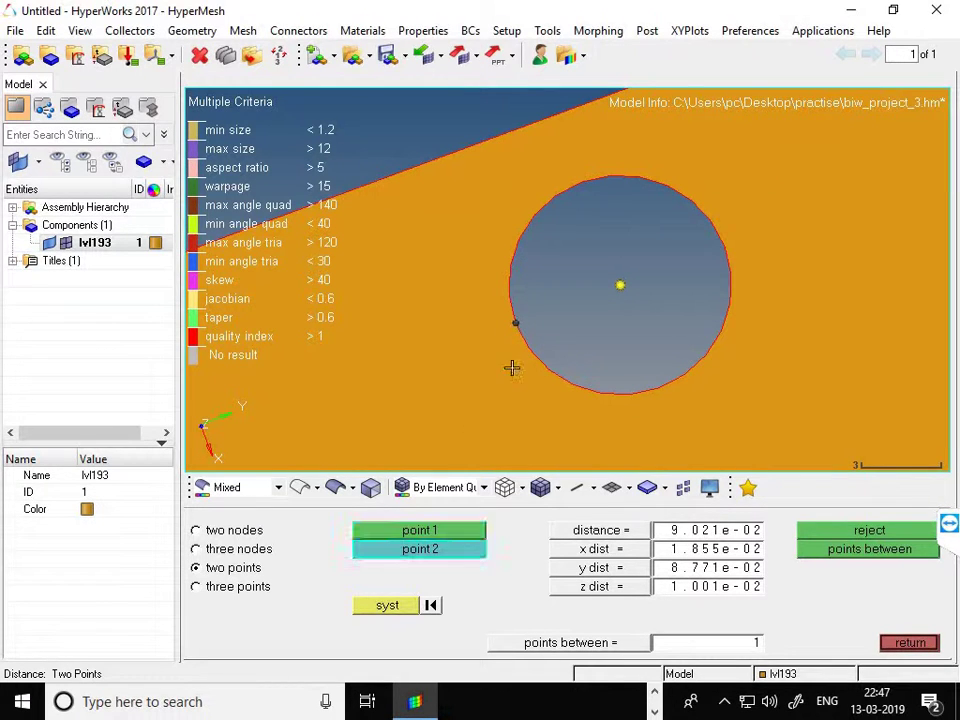
left_click(232, 530)
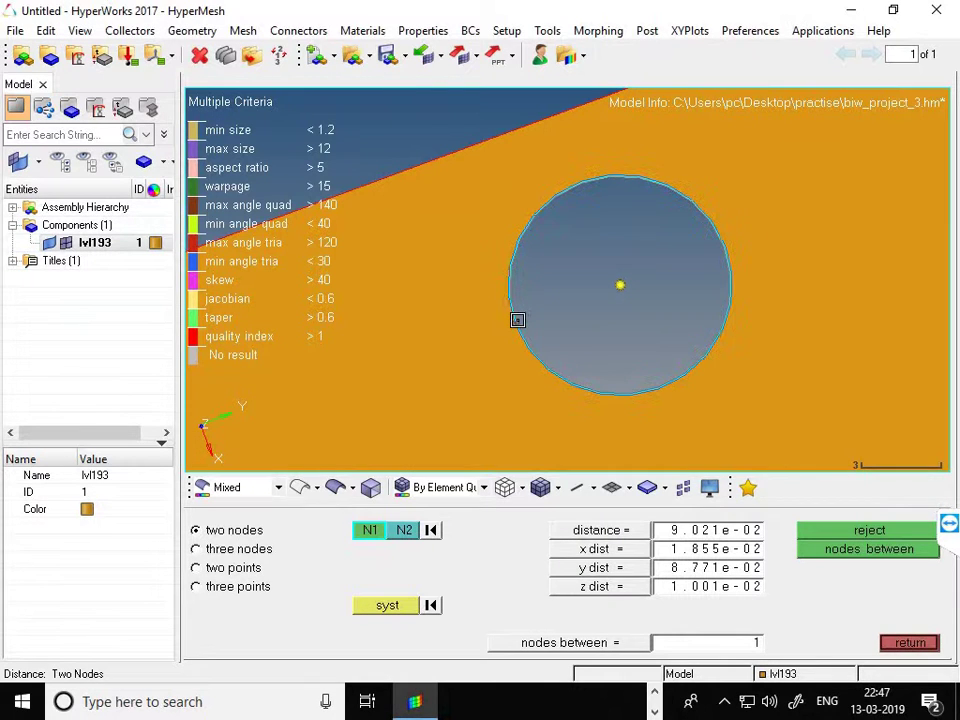
left_click(515, 323)
left_click(620, 287)
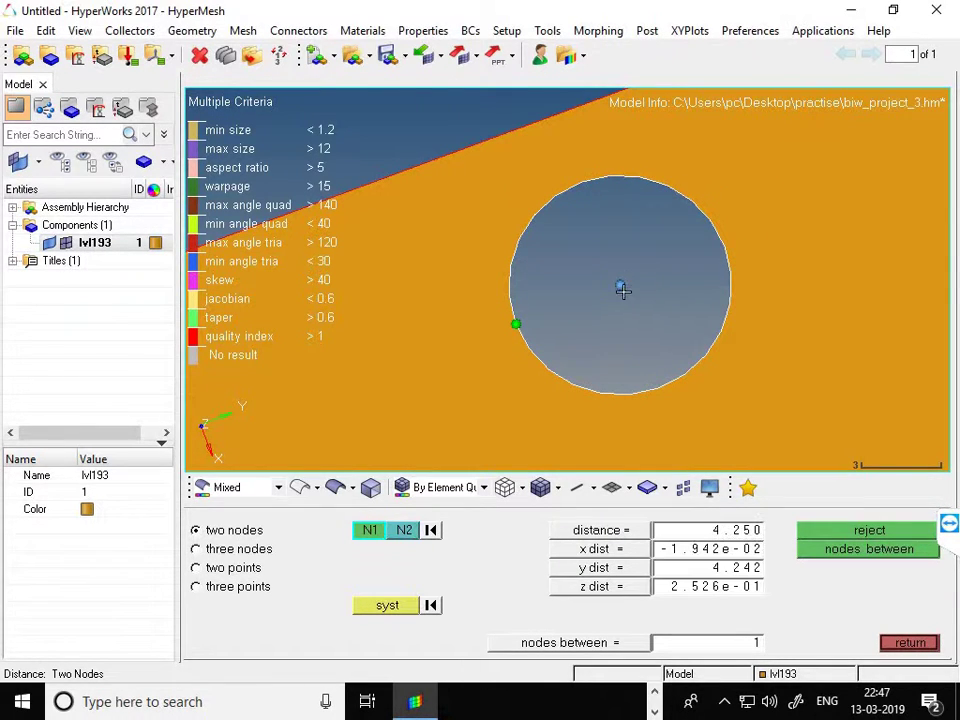
scroll(560, 276, "down", 5)
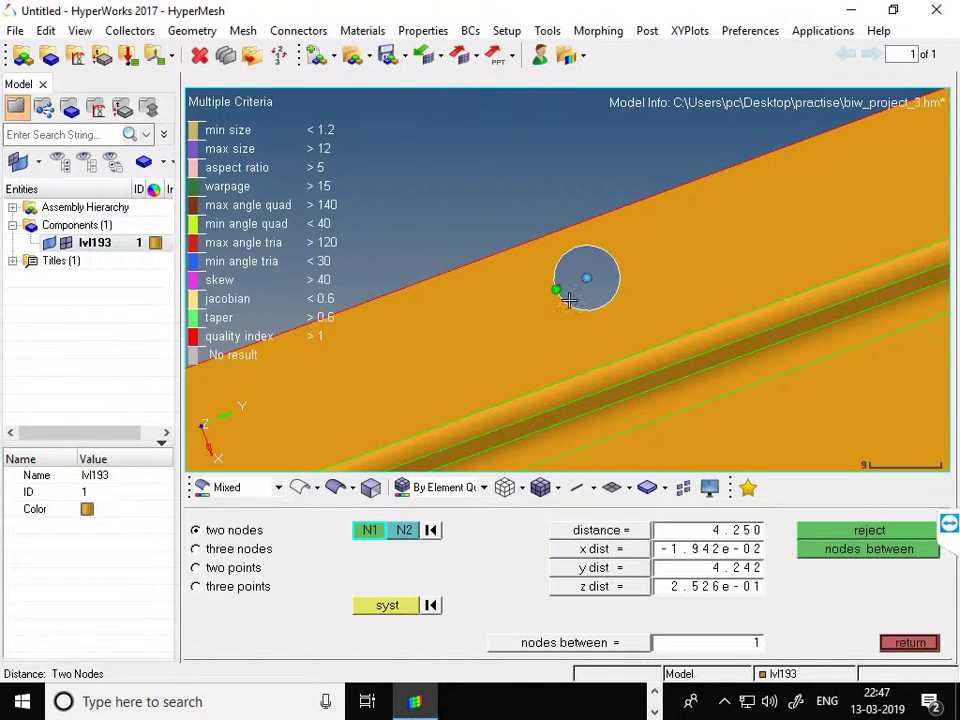
scroll(568, 300, "up", 5)
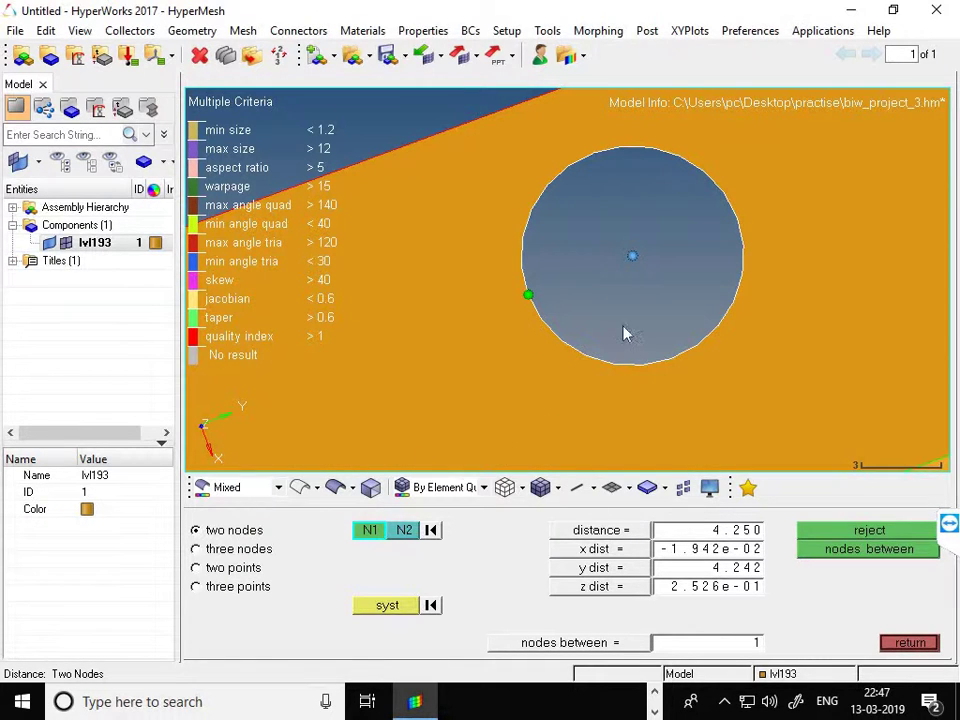
scroll(595, 330, "up", 2)
scroll(596, 320, "down", 4)
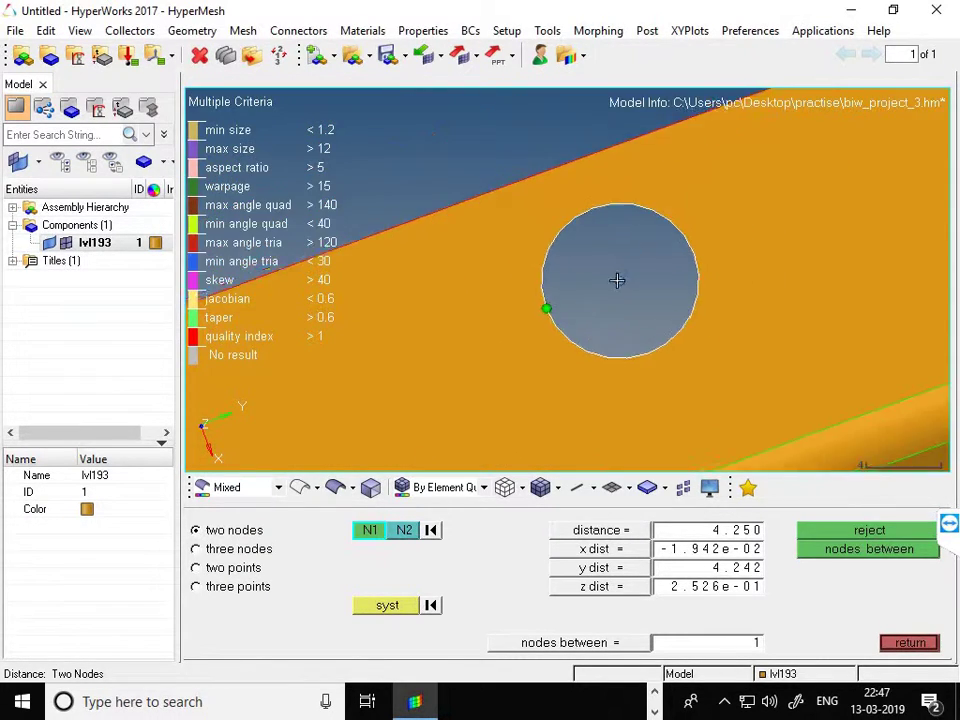
scroll(600, 290, "up", 4)
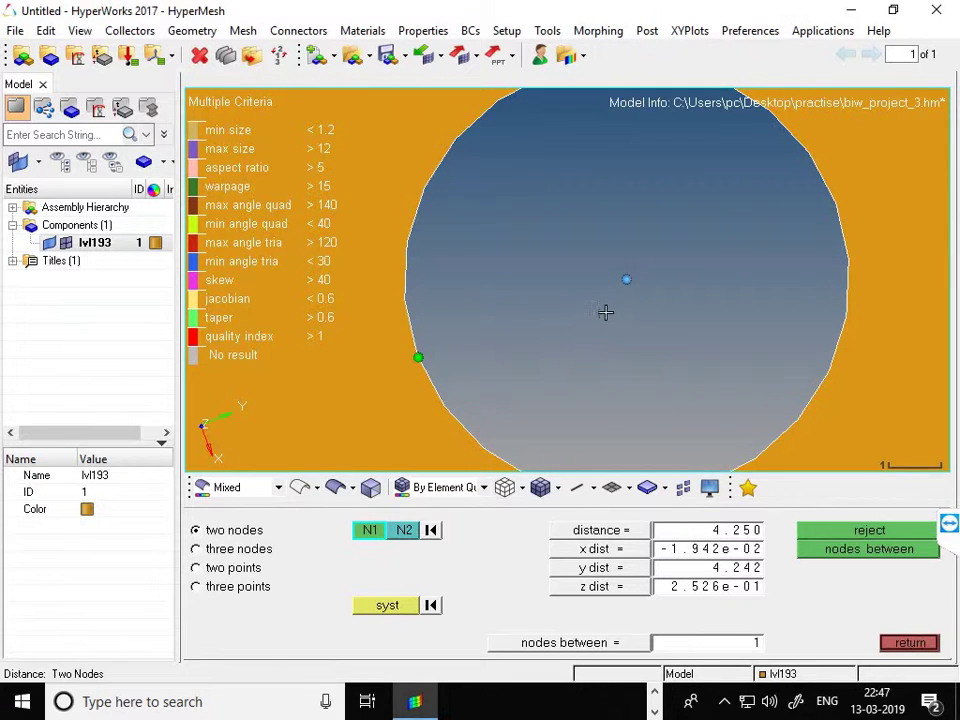
scroll(605, 313, "down", 2)
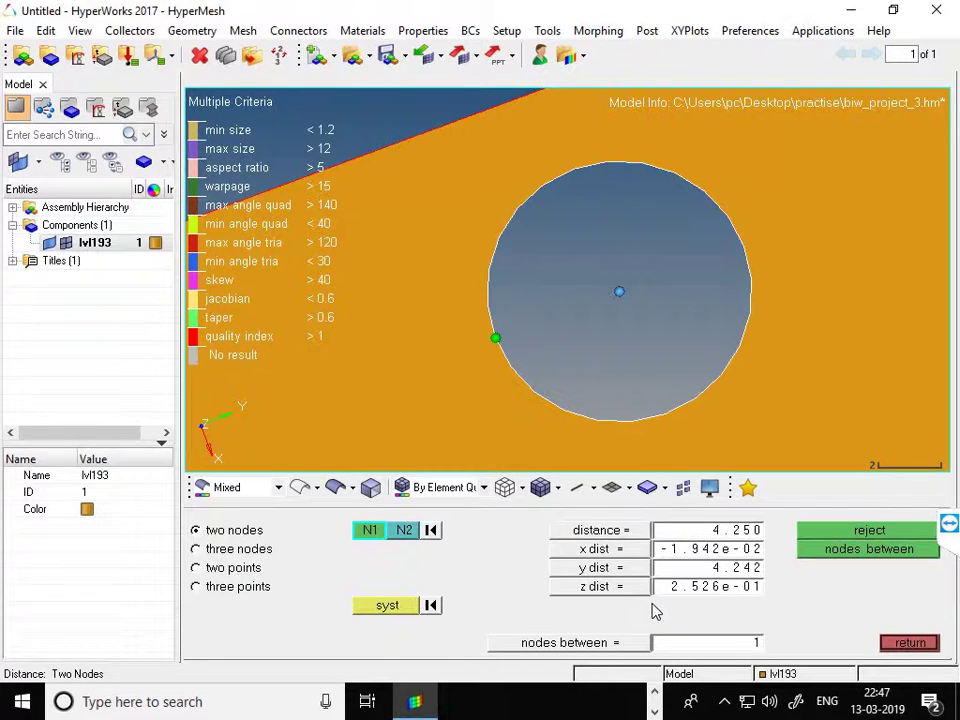
- Washer-split the surface around the measured round hole in the upper flange with an offset value of 2.125
key("F11")
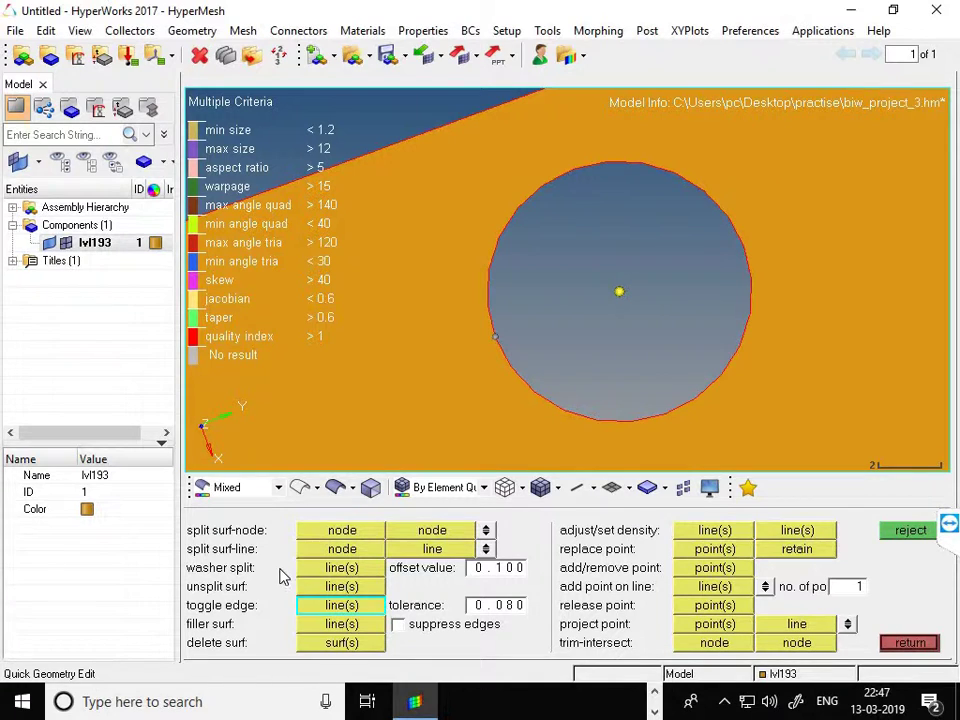
left_click(327, 570)
left_click(478, 568)
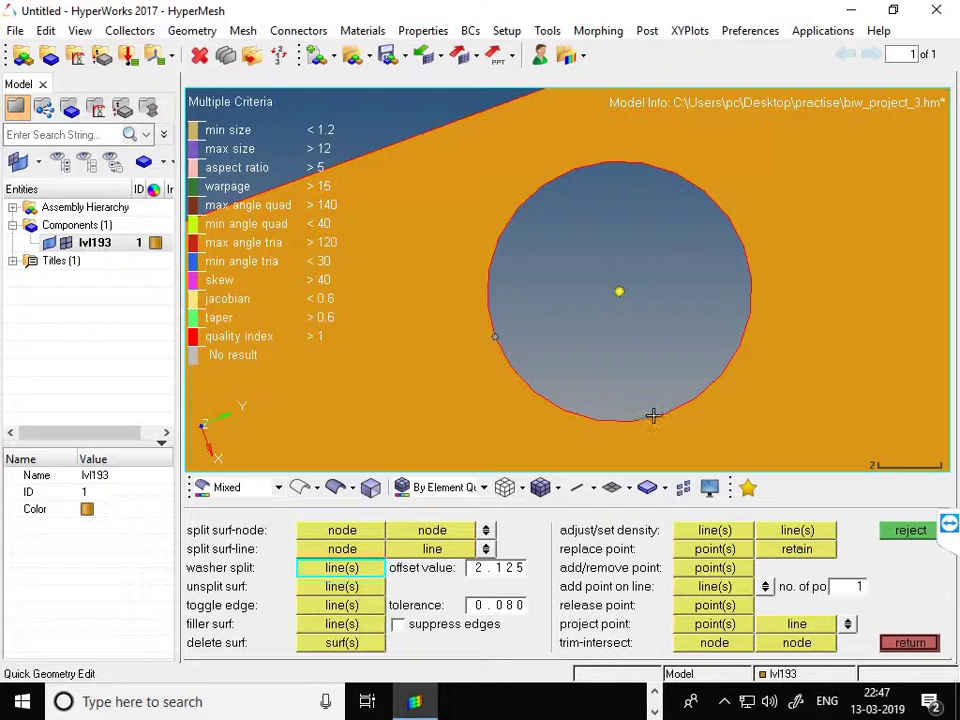
scroll(575, 337, "down", 3)
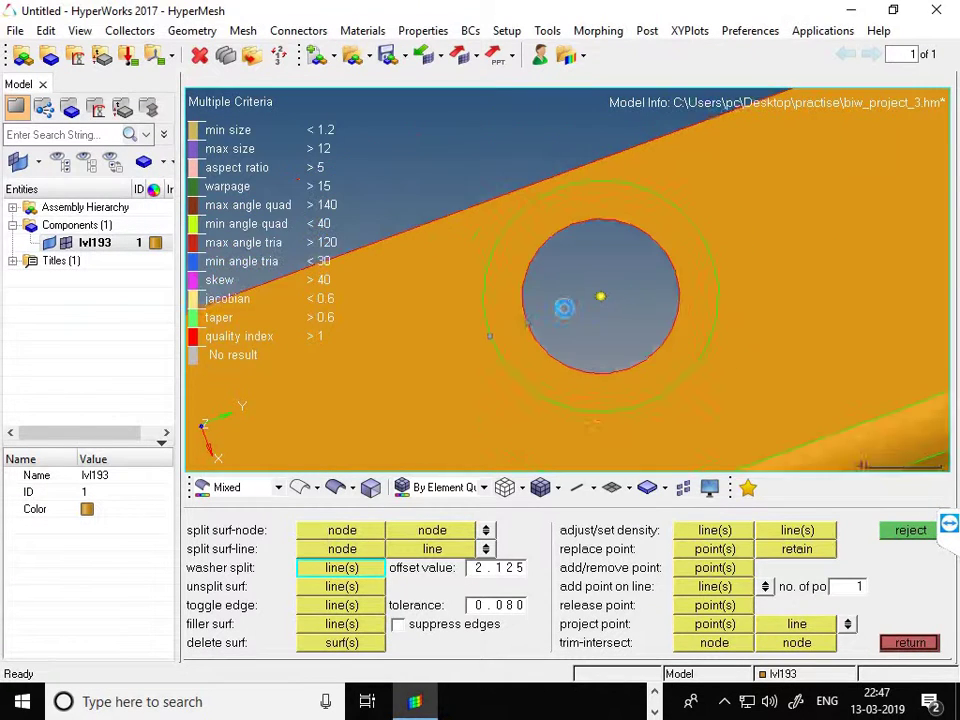
scroll(616, 274, "up", 2)
scroll(482, 315, "down", 3)
scroll(499, 336, "up", 4)
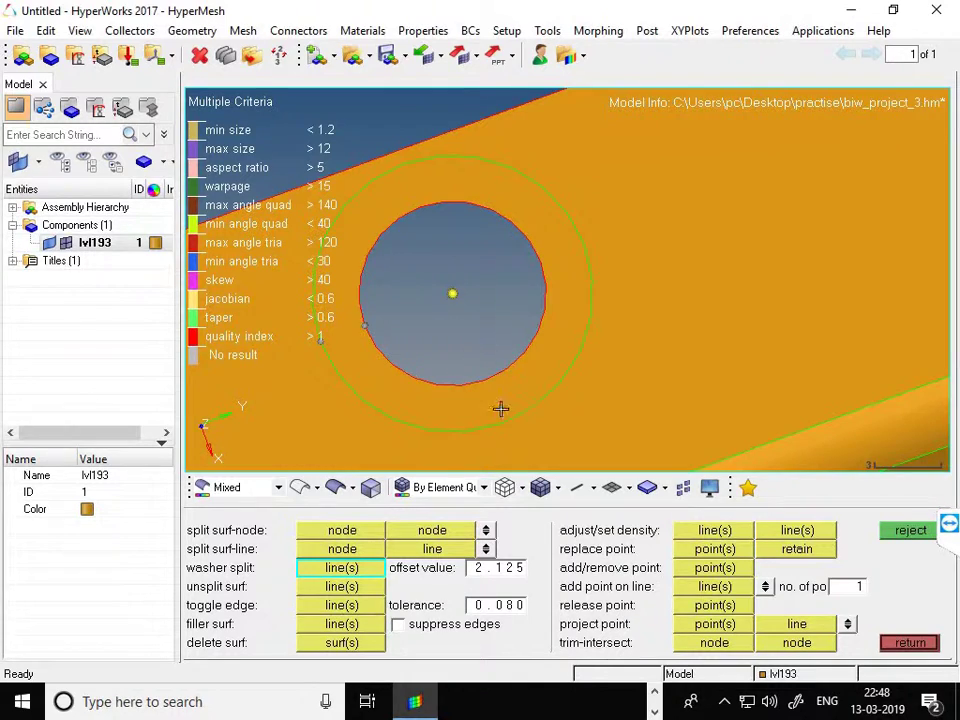
scroll(535, 310, "down", 10)
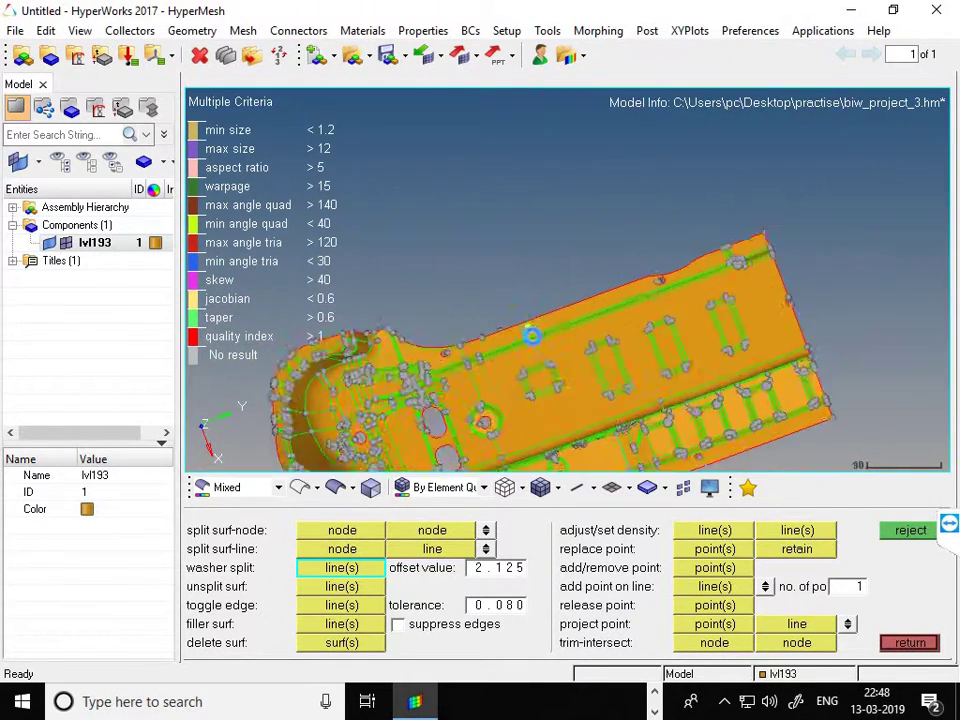
scroll(531, 336, "up", 10)
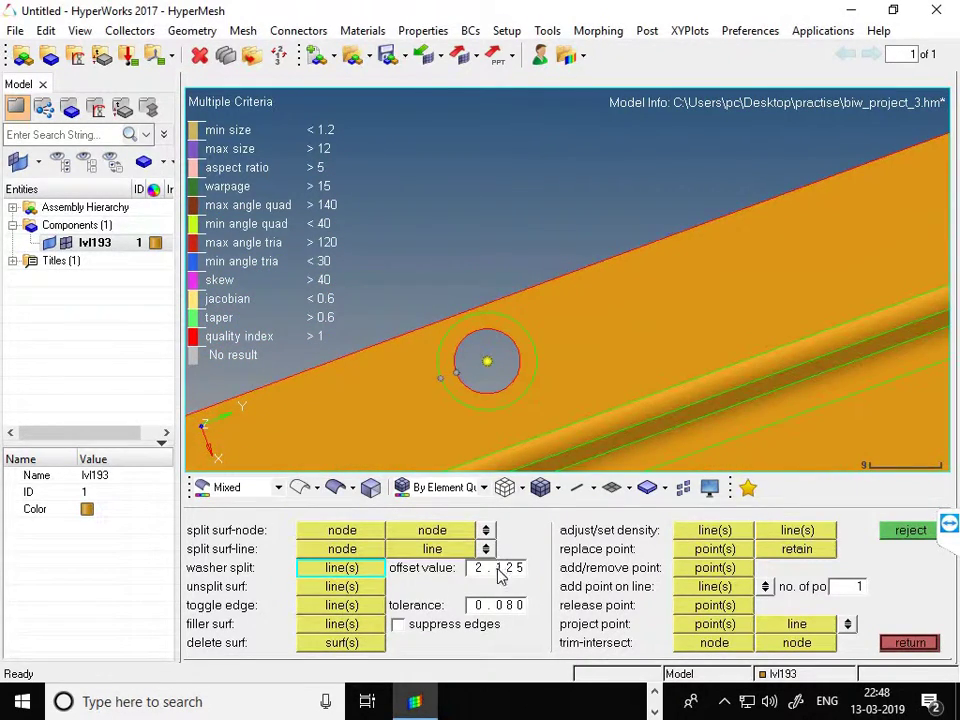
- Washer-split the other two round holes along the upper flange's curved outer edge, using the same 2.125 offset
scroll(521, 321, "down", 8)
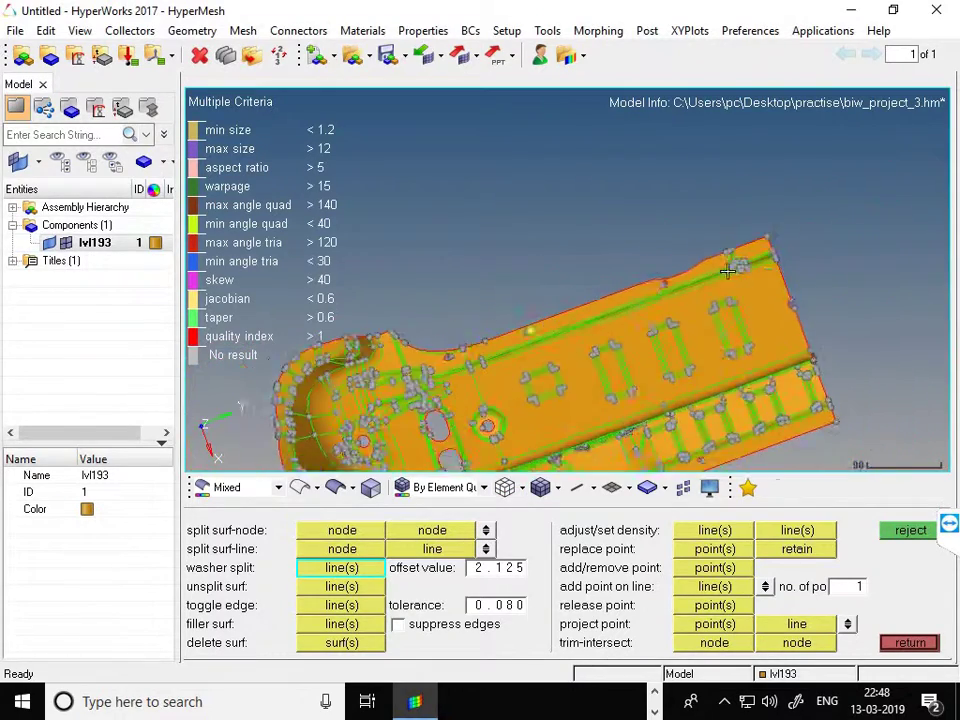
scroll(546, 300, "up", 6)
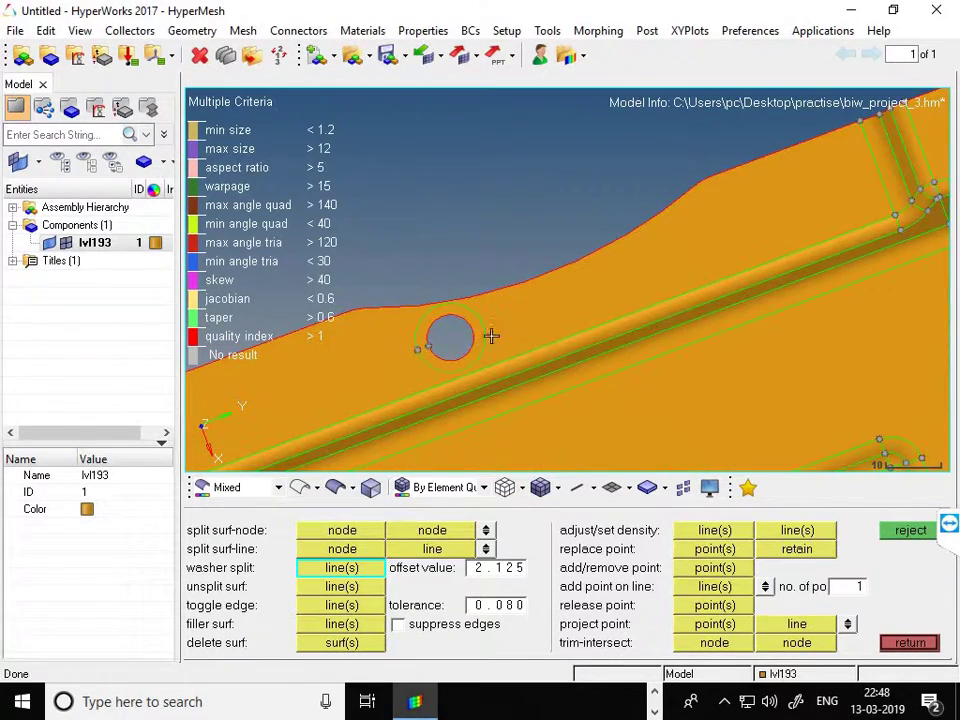
scroll(491, 334, "down", 8)
scroll(453, 318, "up", 8)
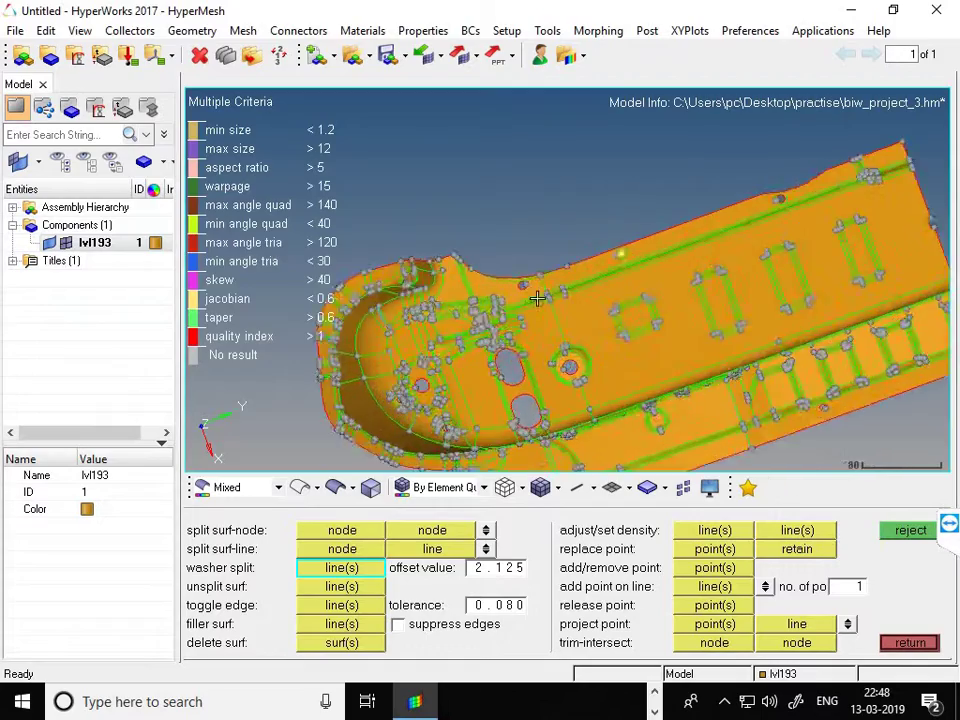
left_click(499, 324)
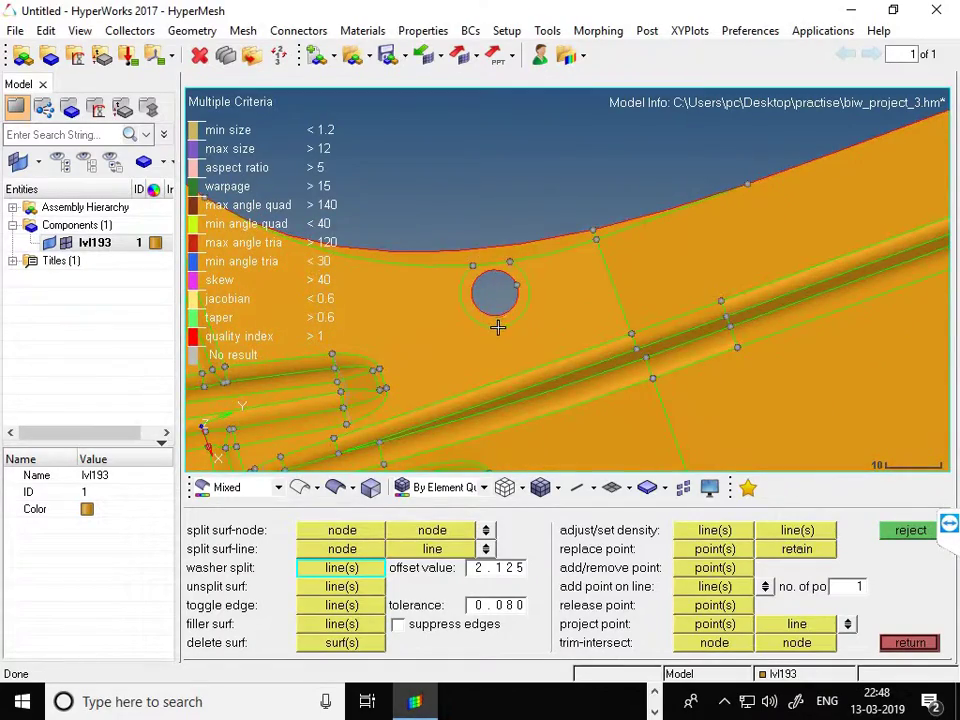
scroll(499, 243, "up", 6)
scroll(500, 200, "down", 5)
scroll(502, 188, "down", 5)
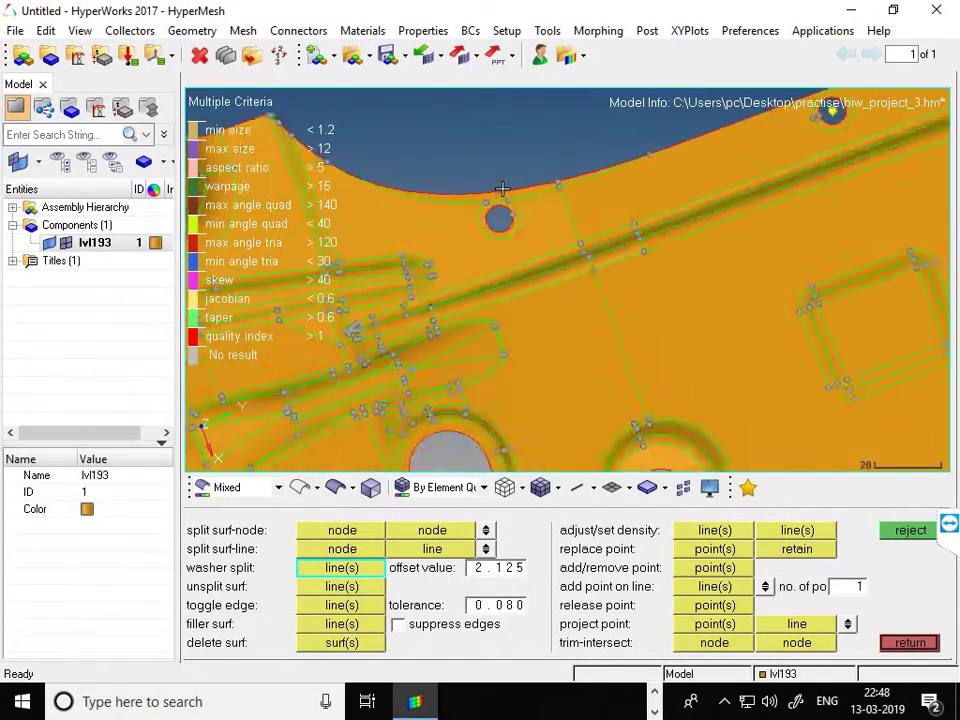
- Examine the small slotted hole in the lower flange and the semicircular notch in the panel's straight end edge
scroll(474, 336, "up", 3)
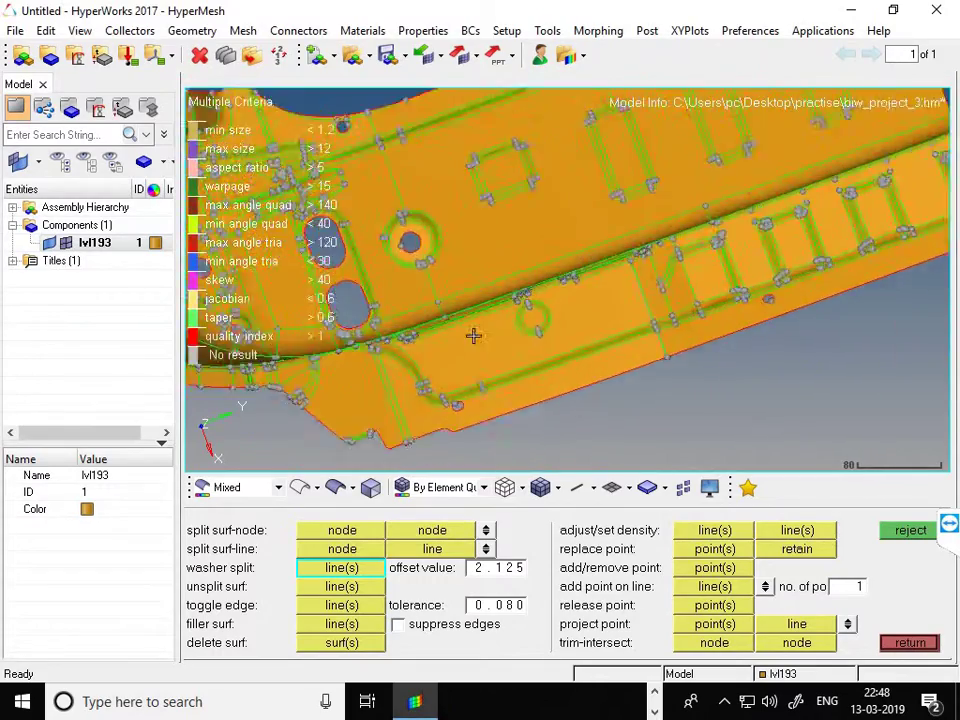
scroll(500, 320, "down", 6)
scroll(553, 292, "up", 8)
scroll(553, 292, "up", 8)
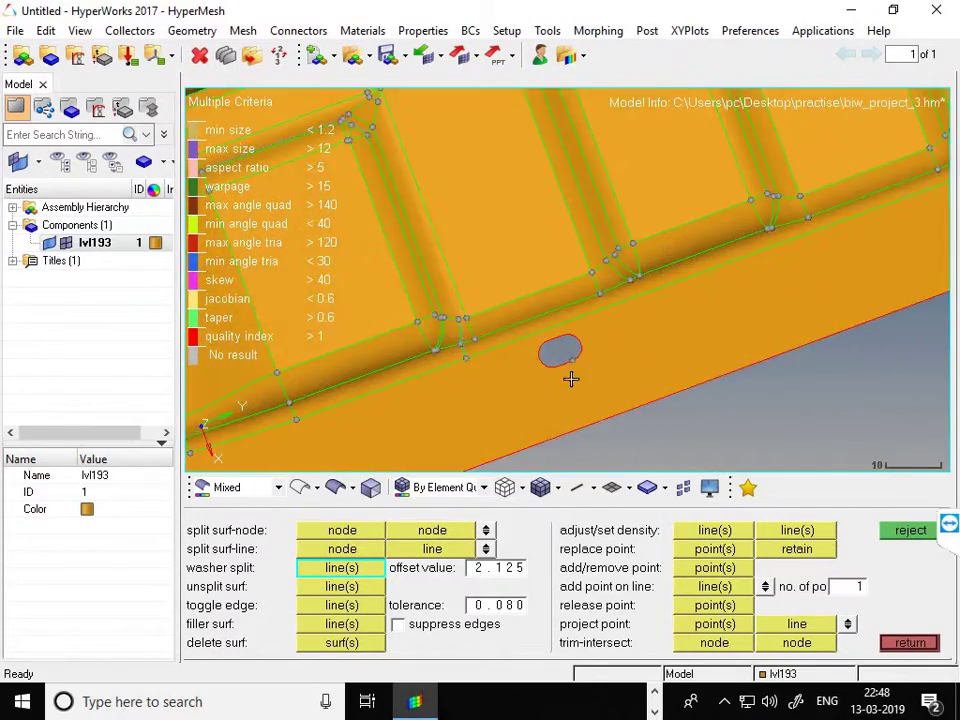
scroll(598, 360, "down", 8)
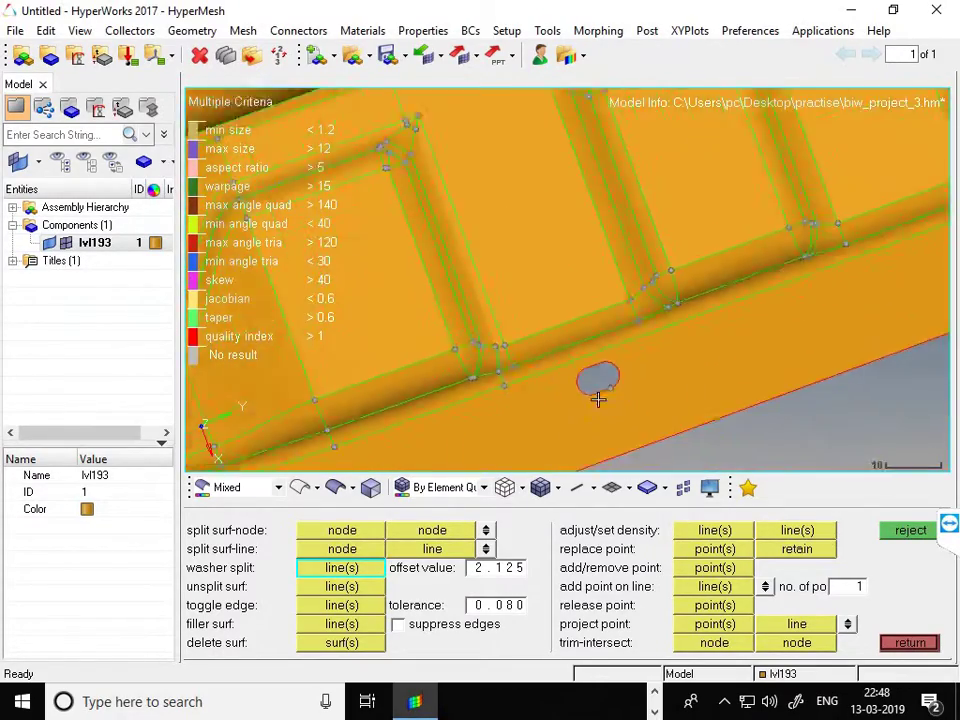
scroll(643, 338, "up", 5)
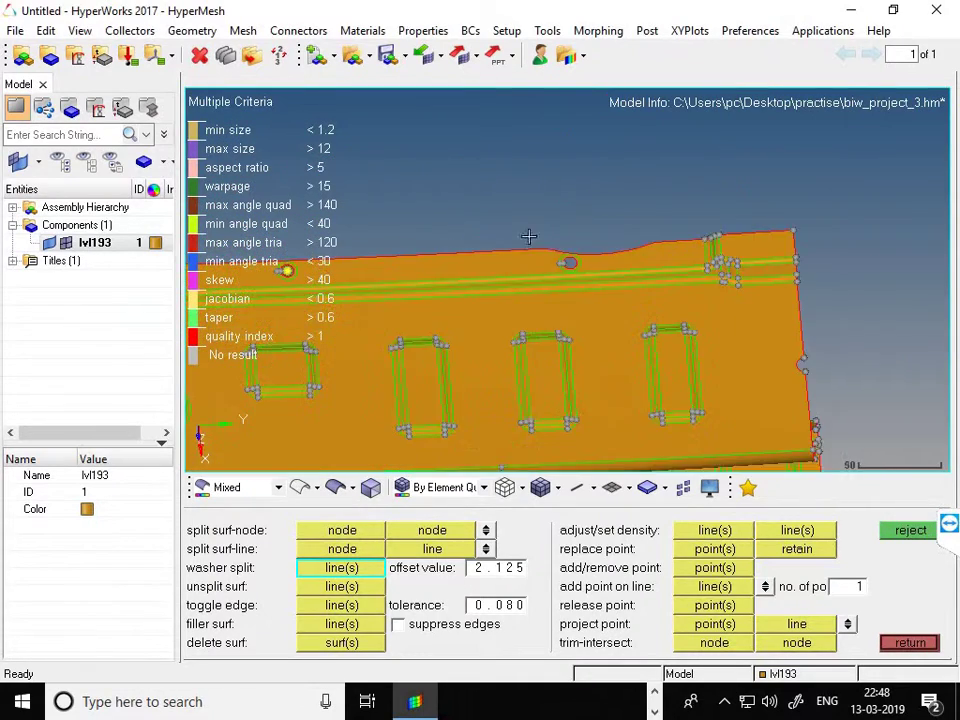
scroll(583, 274, "down", 5)
scroll(773, 372, "up", 4)
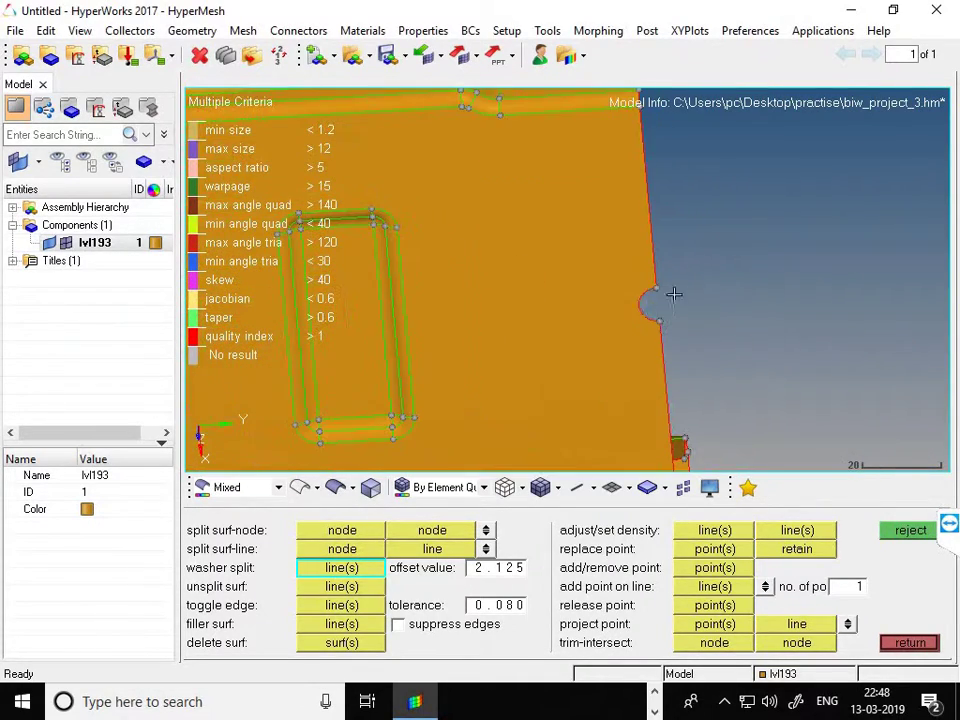